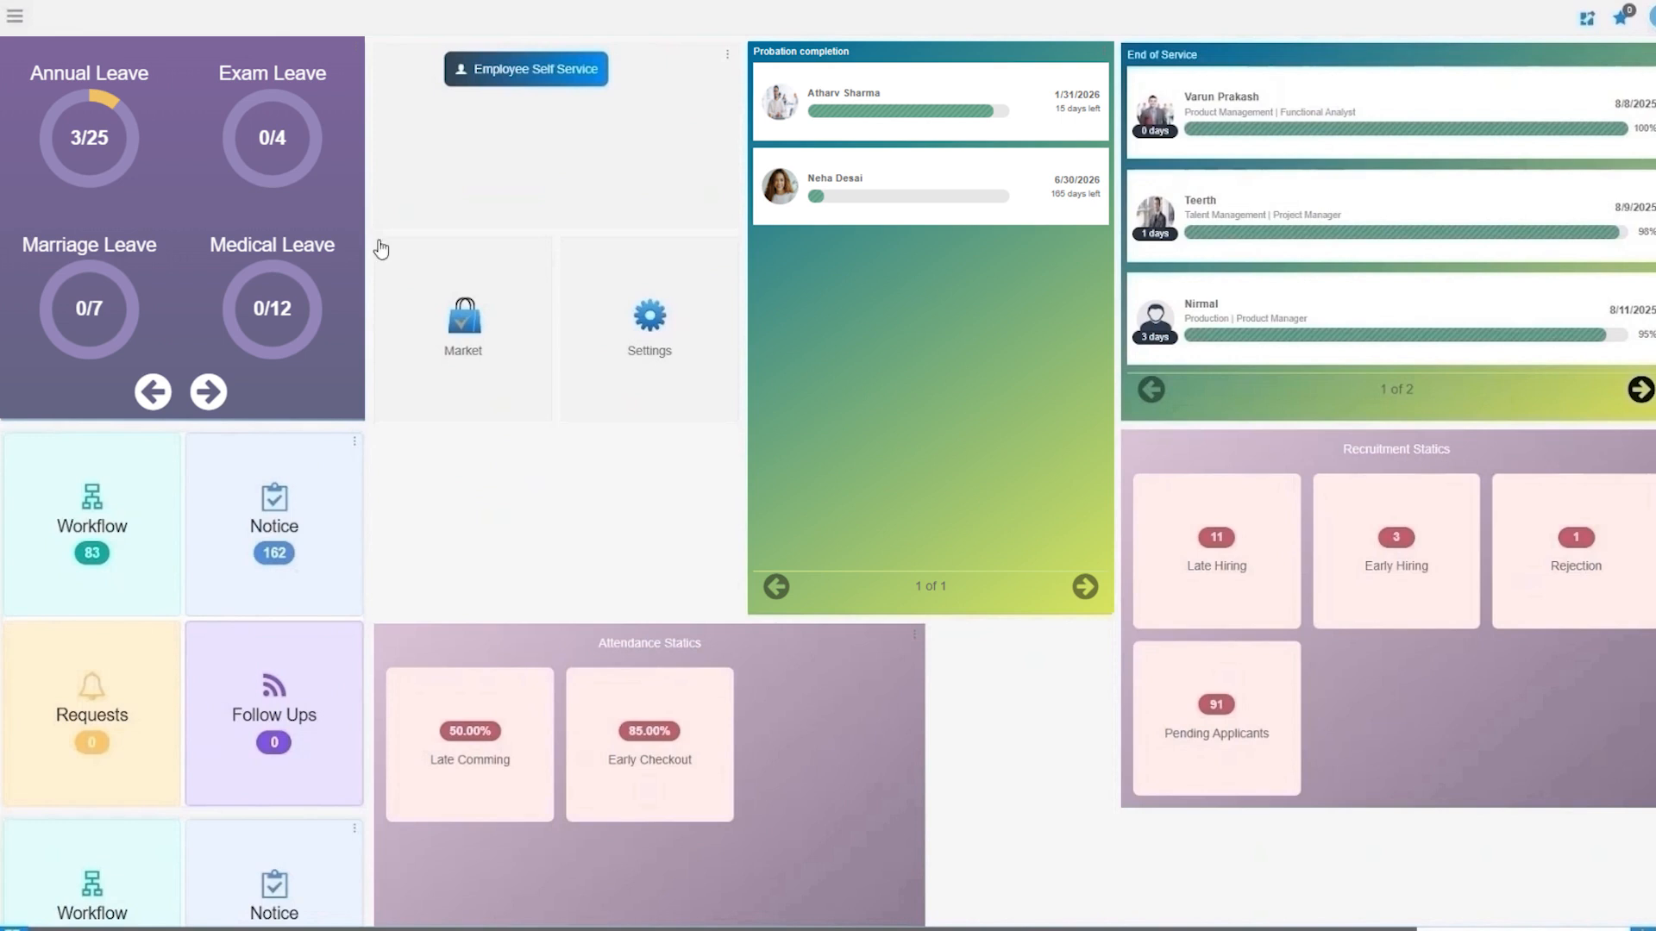
Switch to the HR Management module from the hamburger module list.
{"action": "left_click", "coordinate": [13, 21]}
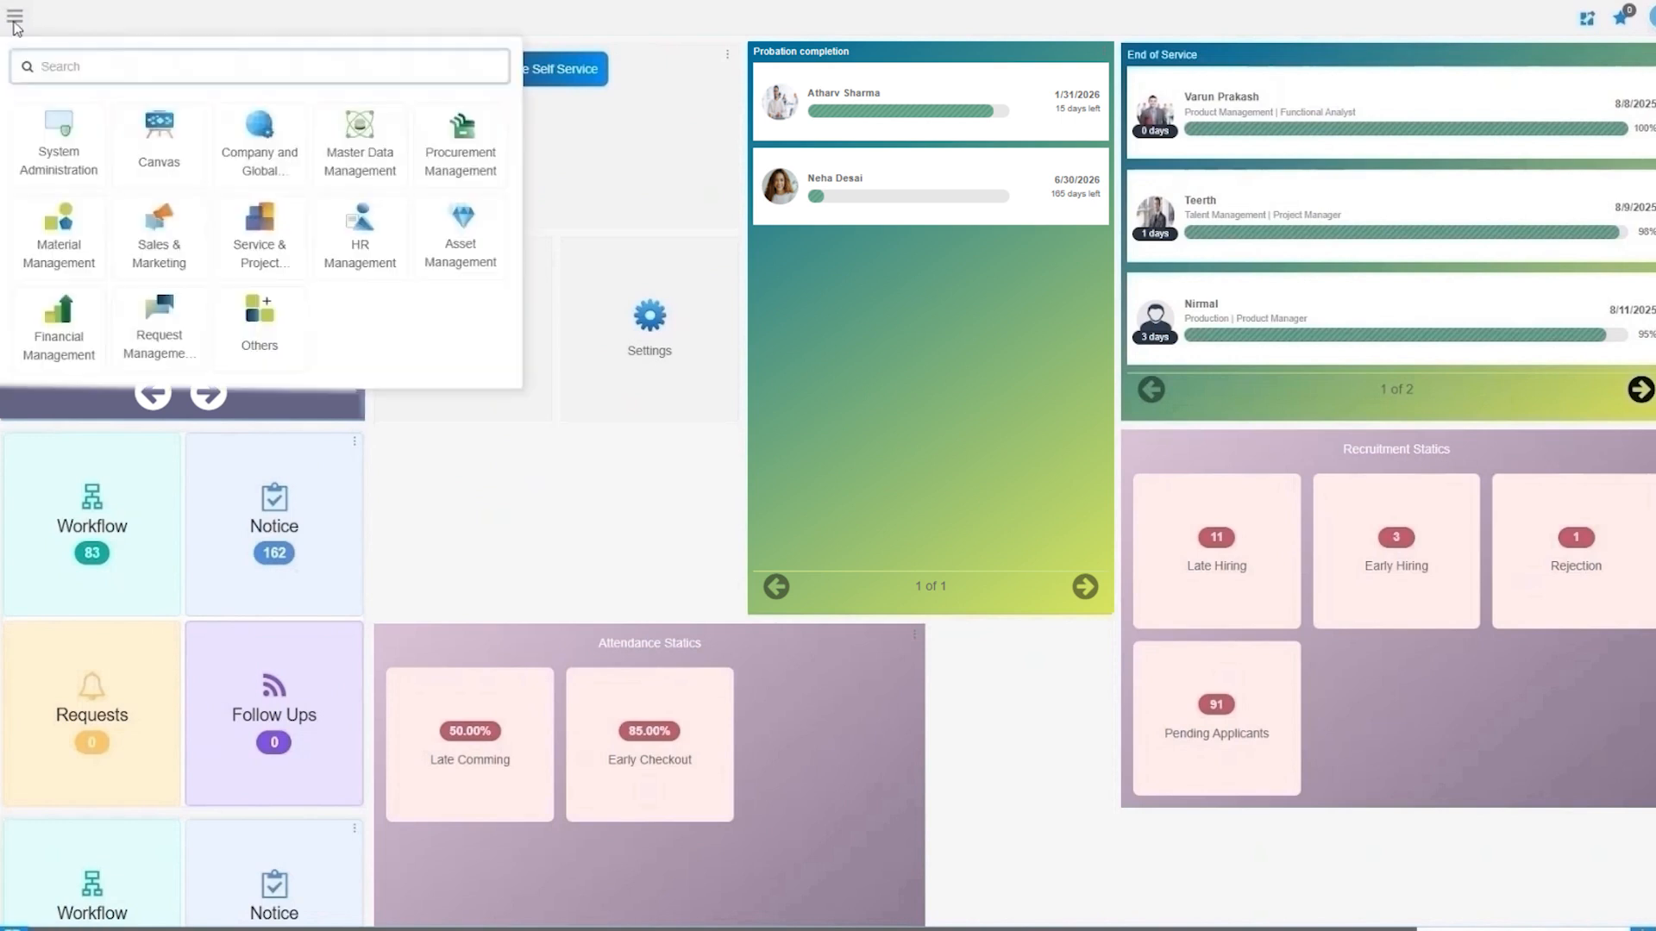
{"action": "left_click", "coordinate": [365, 269]}
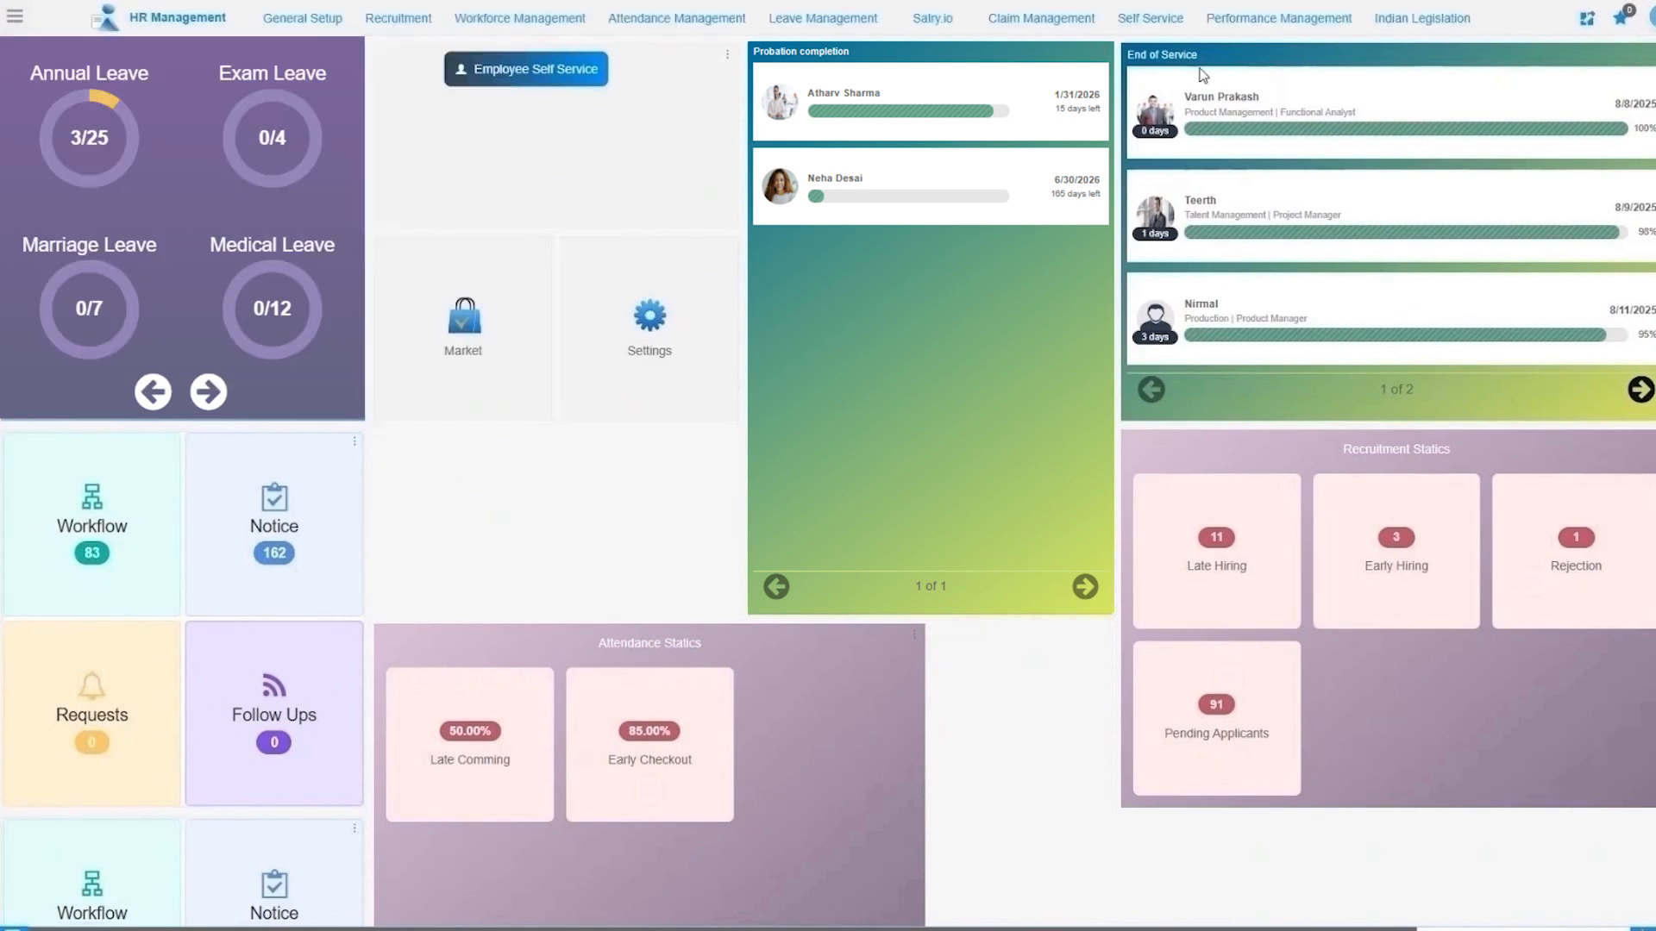
{"action": "left_click", "coordinate": [1175, 33]}
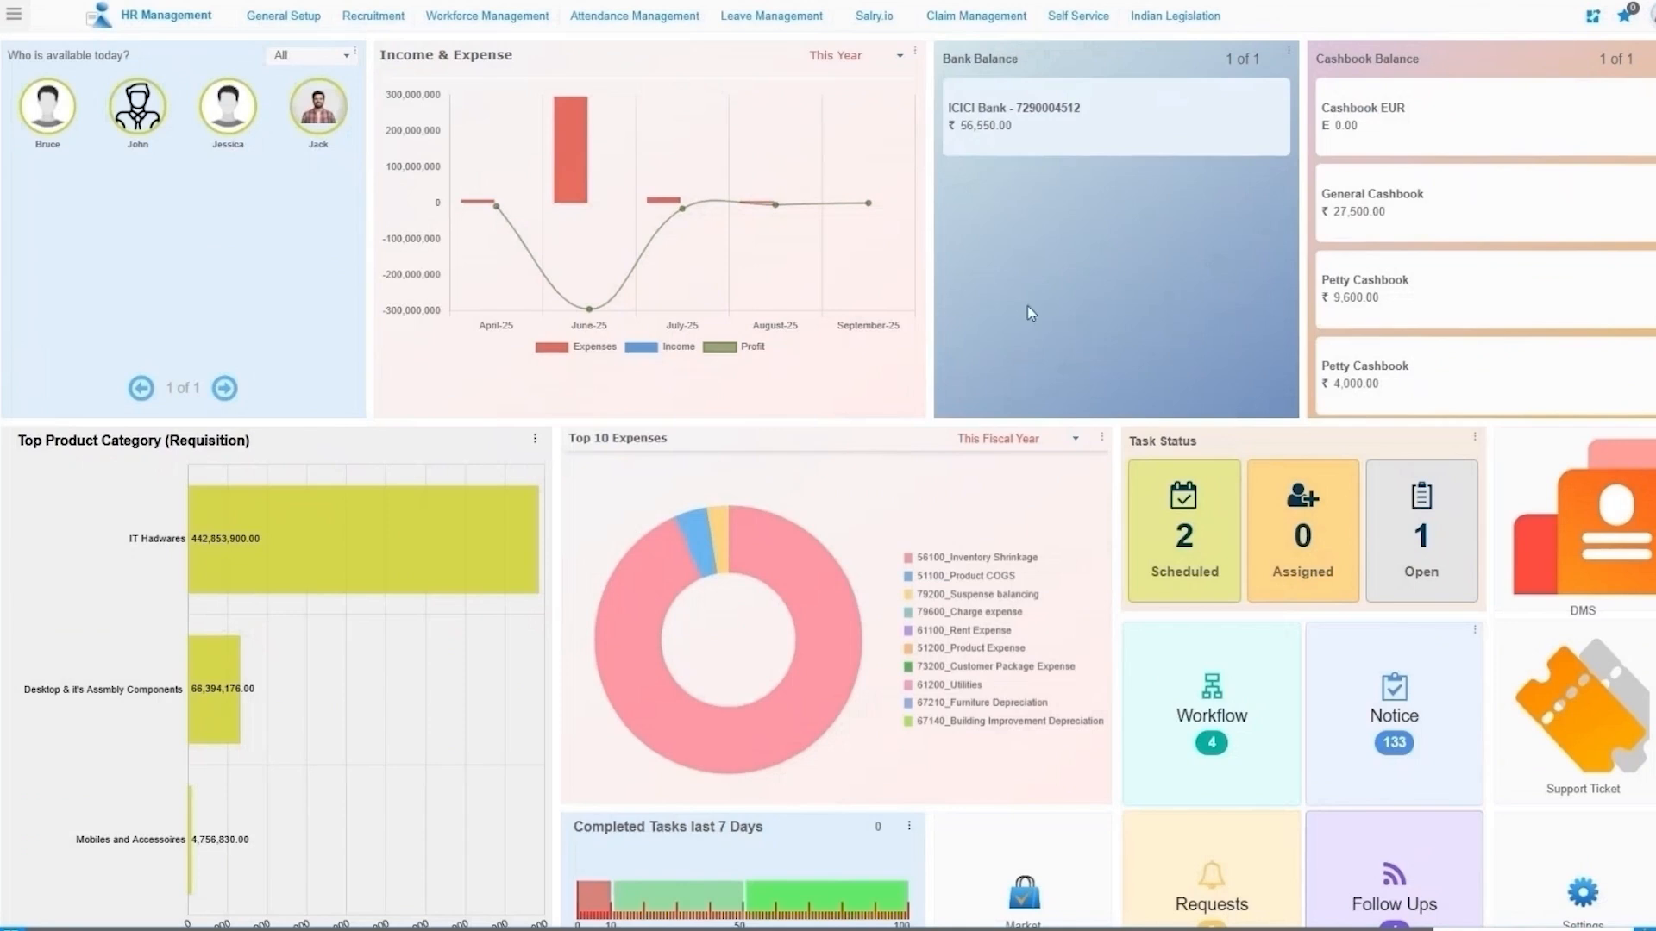
From Self Service, search the menu with 'idon' and open the Icons Master window.
{"action": "left_click", "coordinate": [1080, 19]}
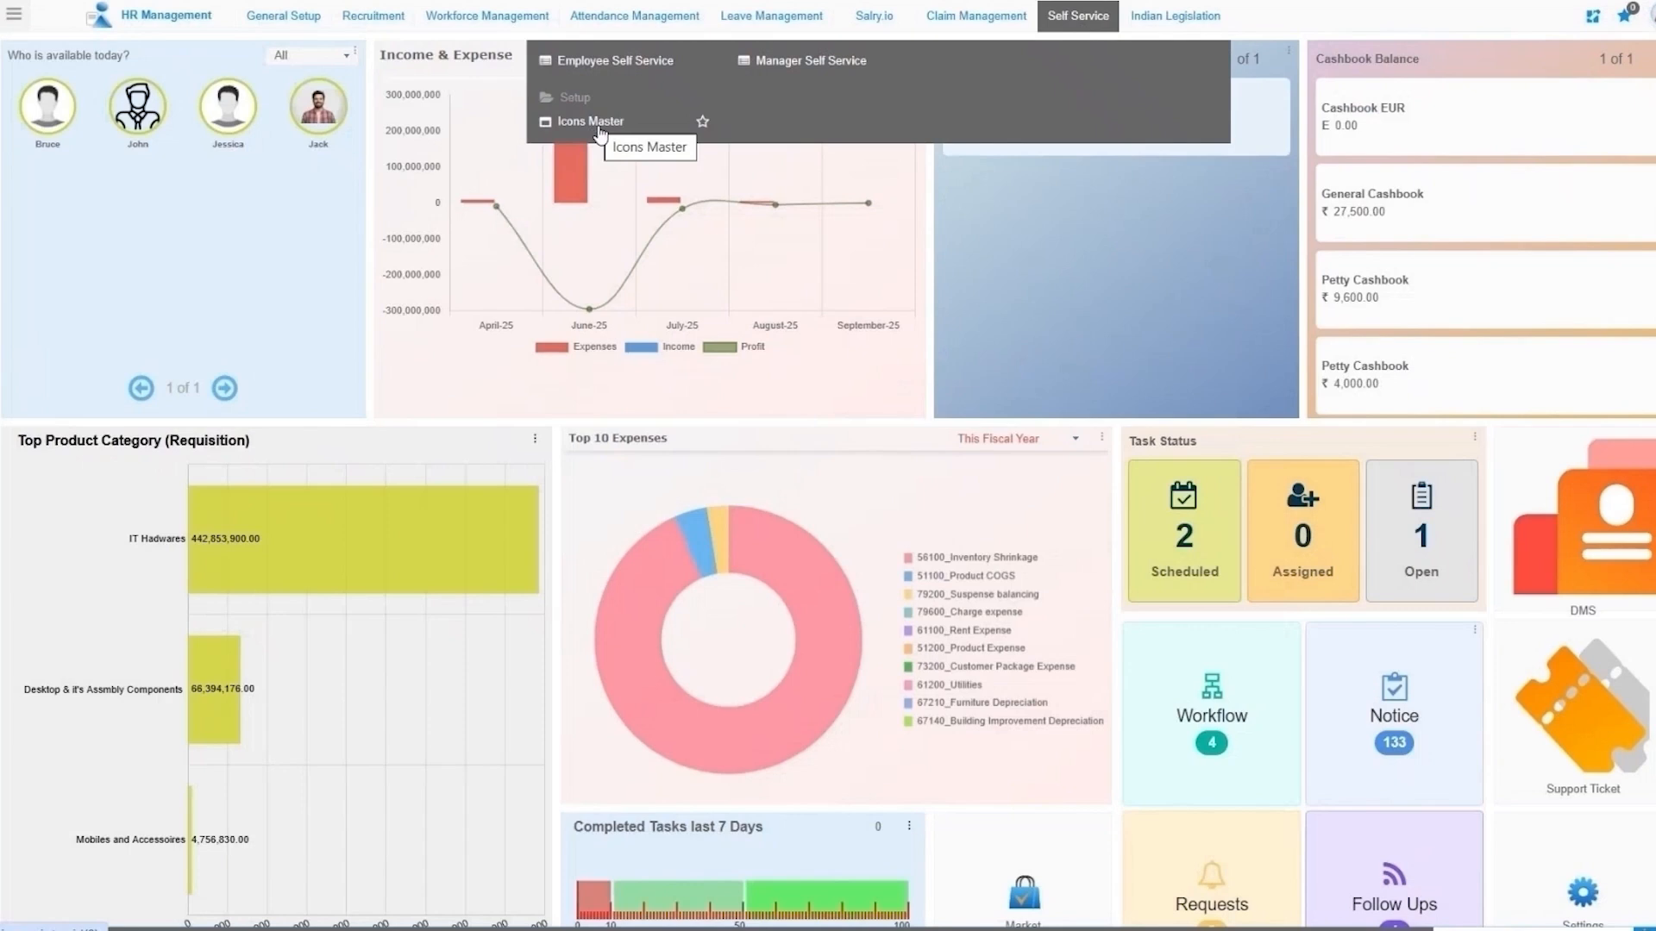
{"action": "left_click", "coordinate": [14, 15]}
{"action": "type", "text": "id"}
{"action": "type", "text": "on"}
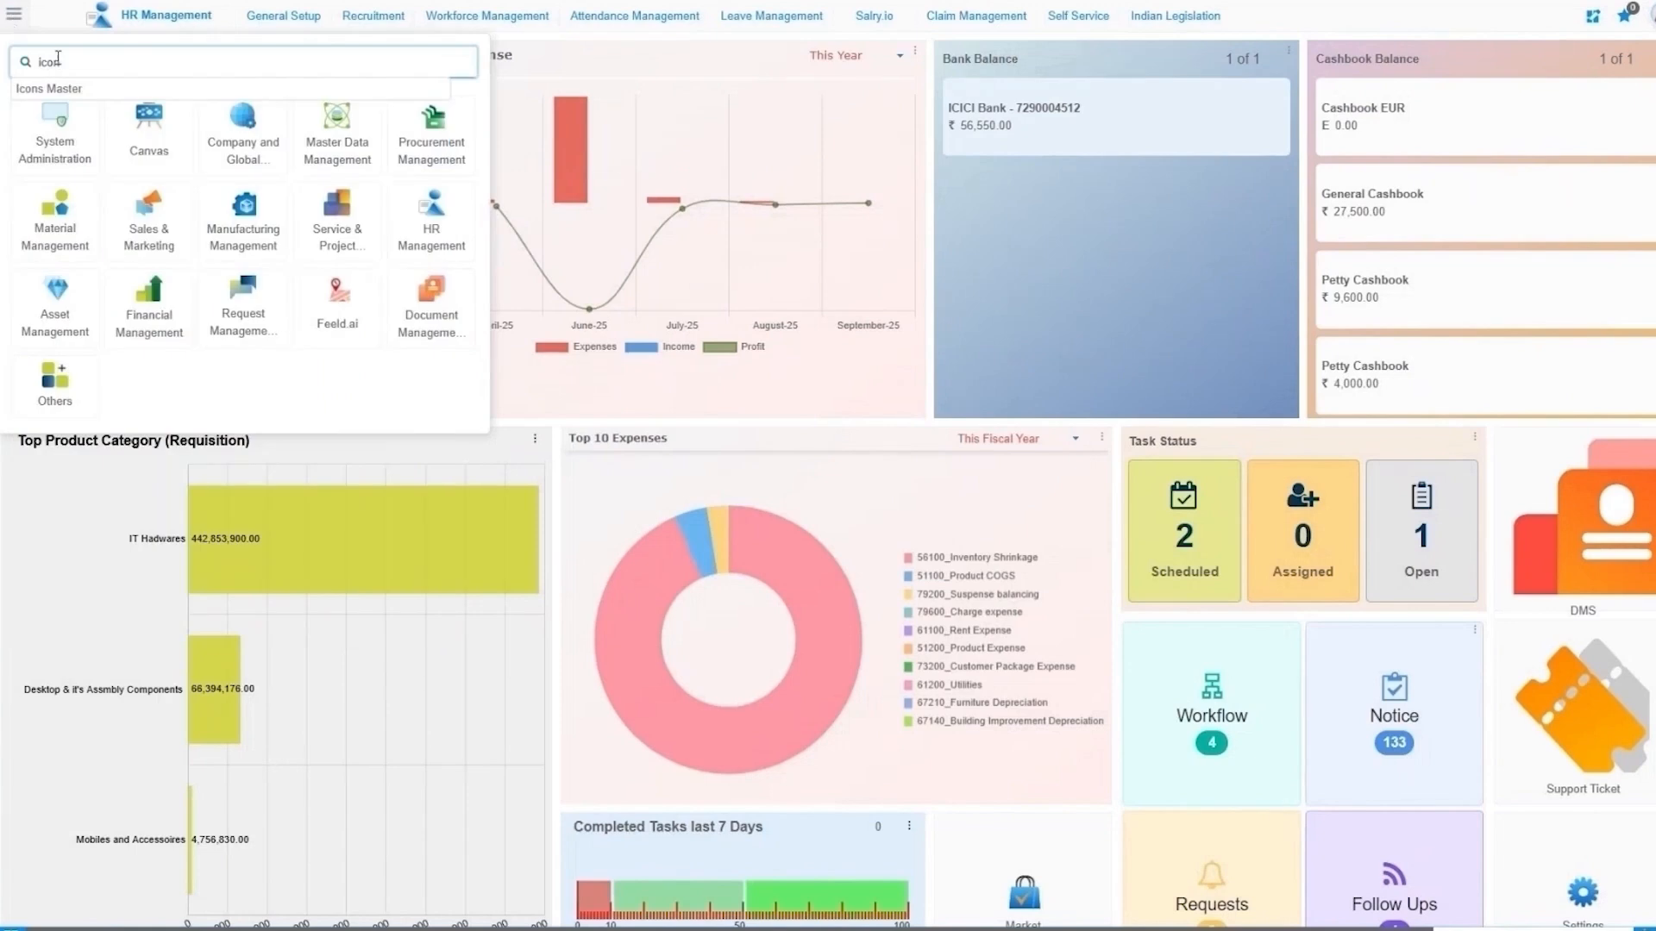
{"action": "left_click", "coordinate": [65, 100]}
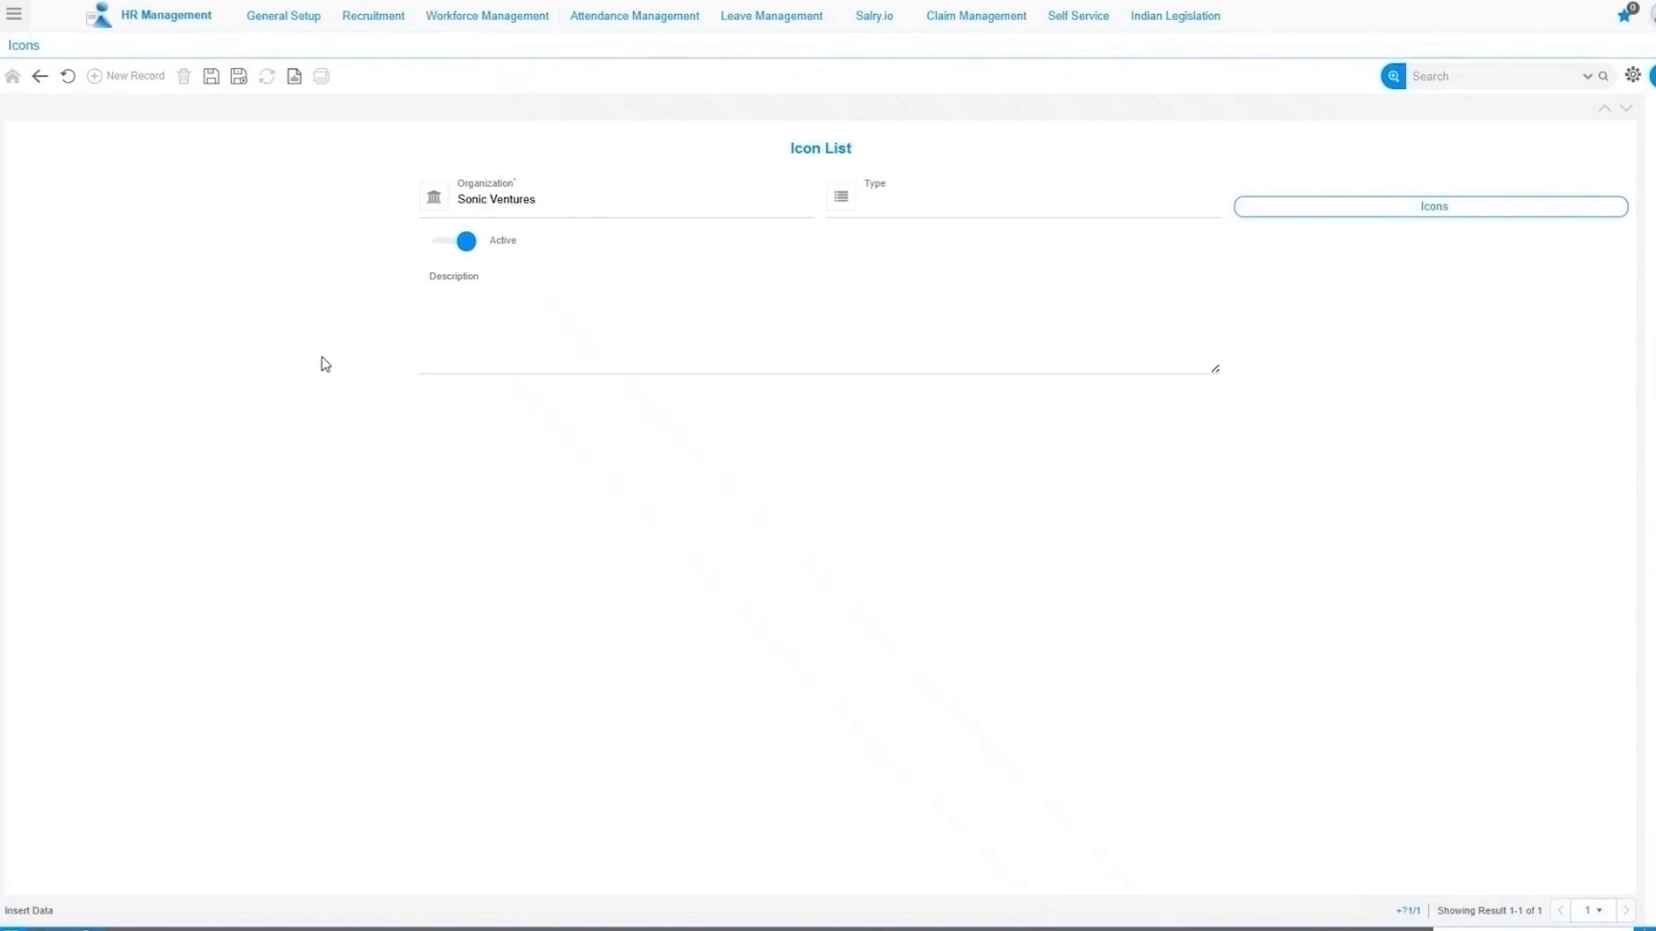
Set the icon list's Organization to *.
{"action": "left_click", "coordinate": [650, 207]}
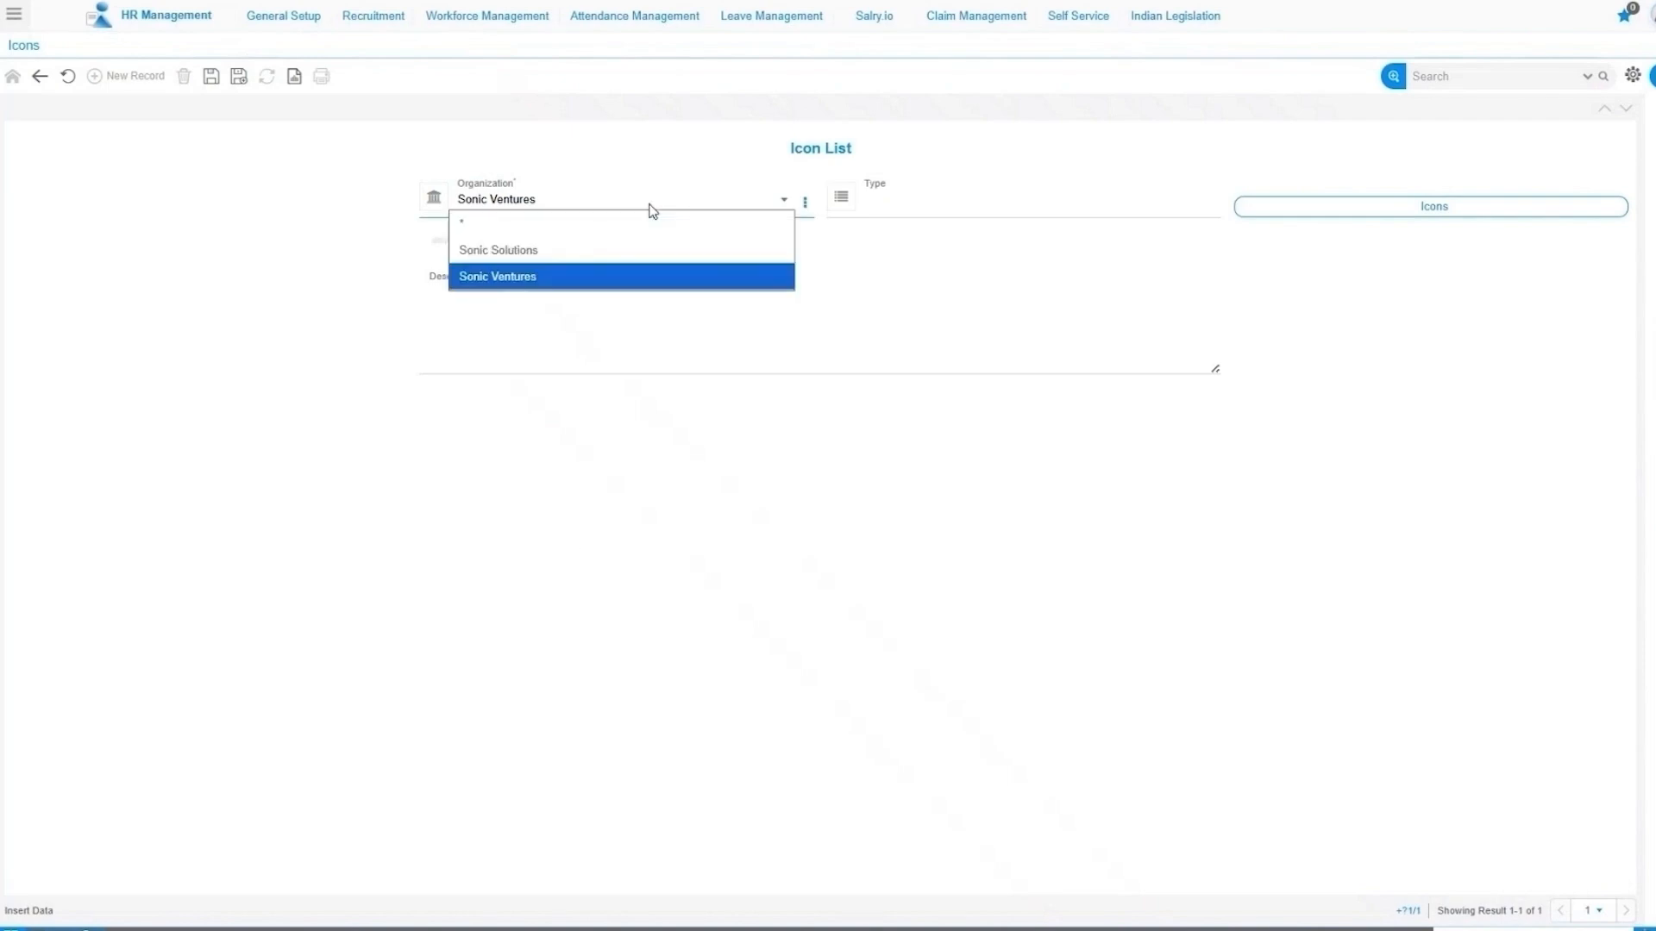
{"action": "left_click", "coordinate": [651, 210]}
{"action": "left_click", "coordinate": [652, 210]}
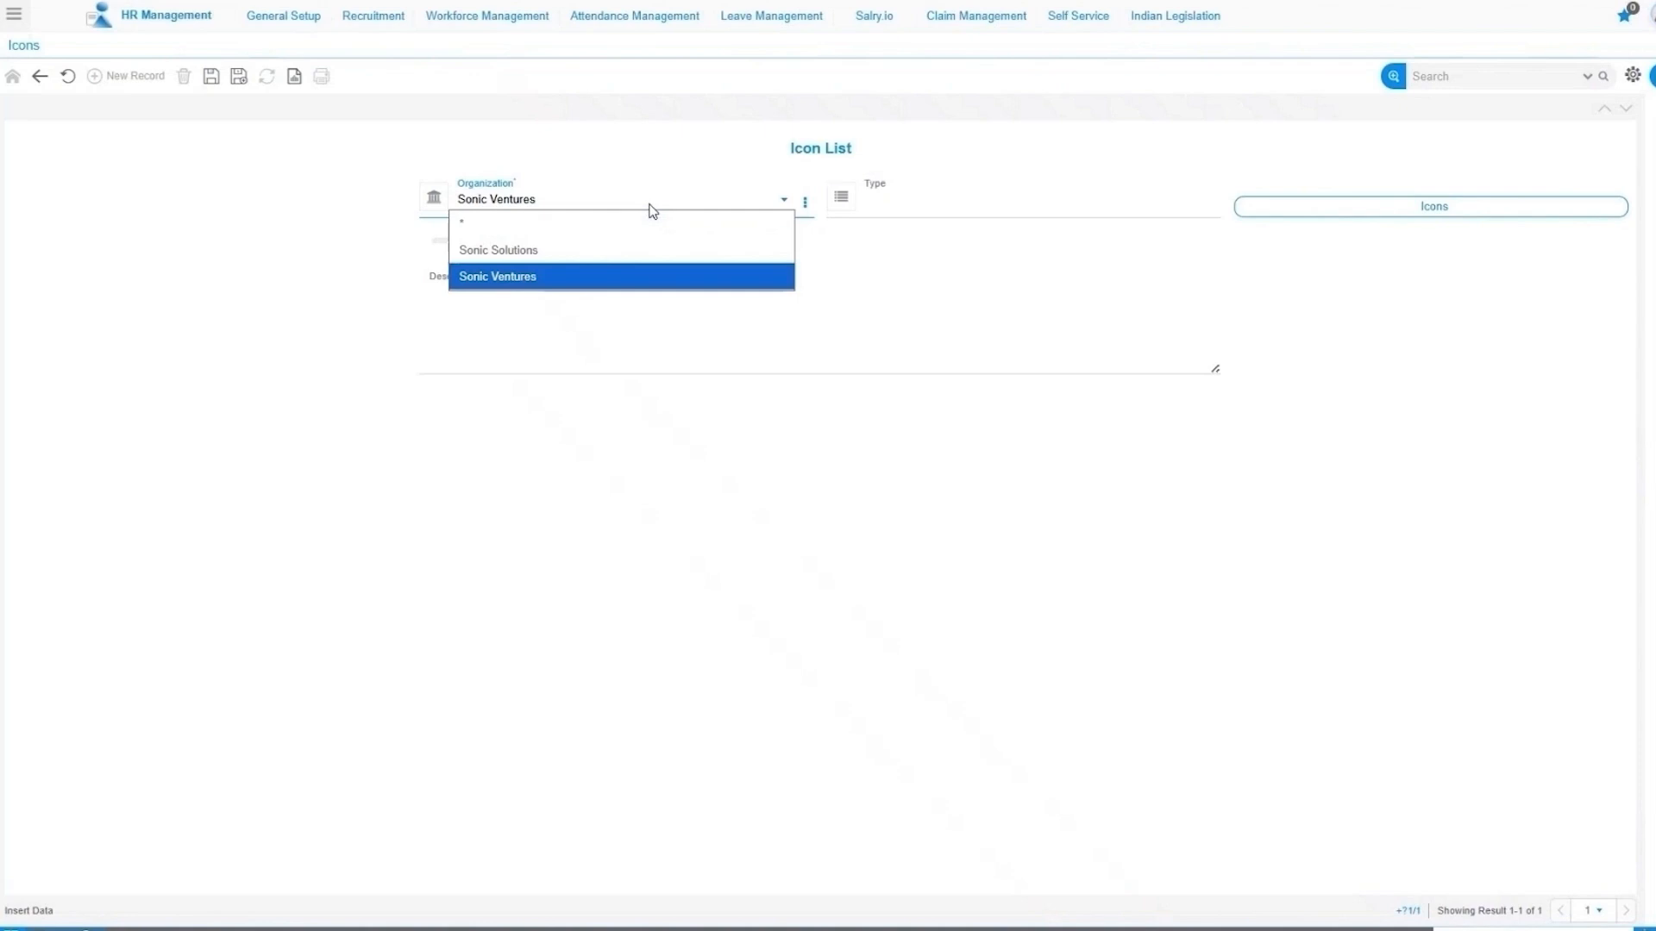
{"action": "left_click", "coordinate": [538, 207]}
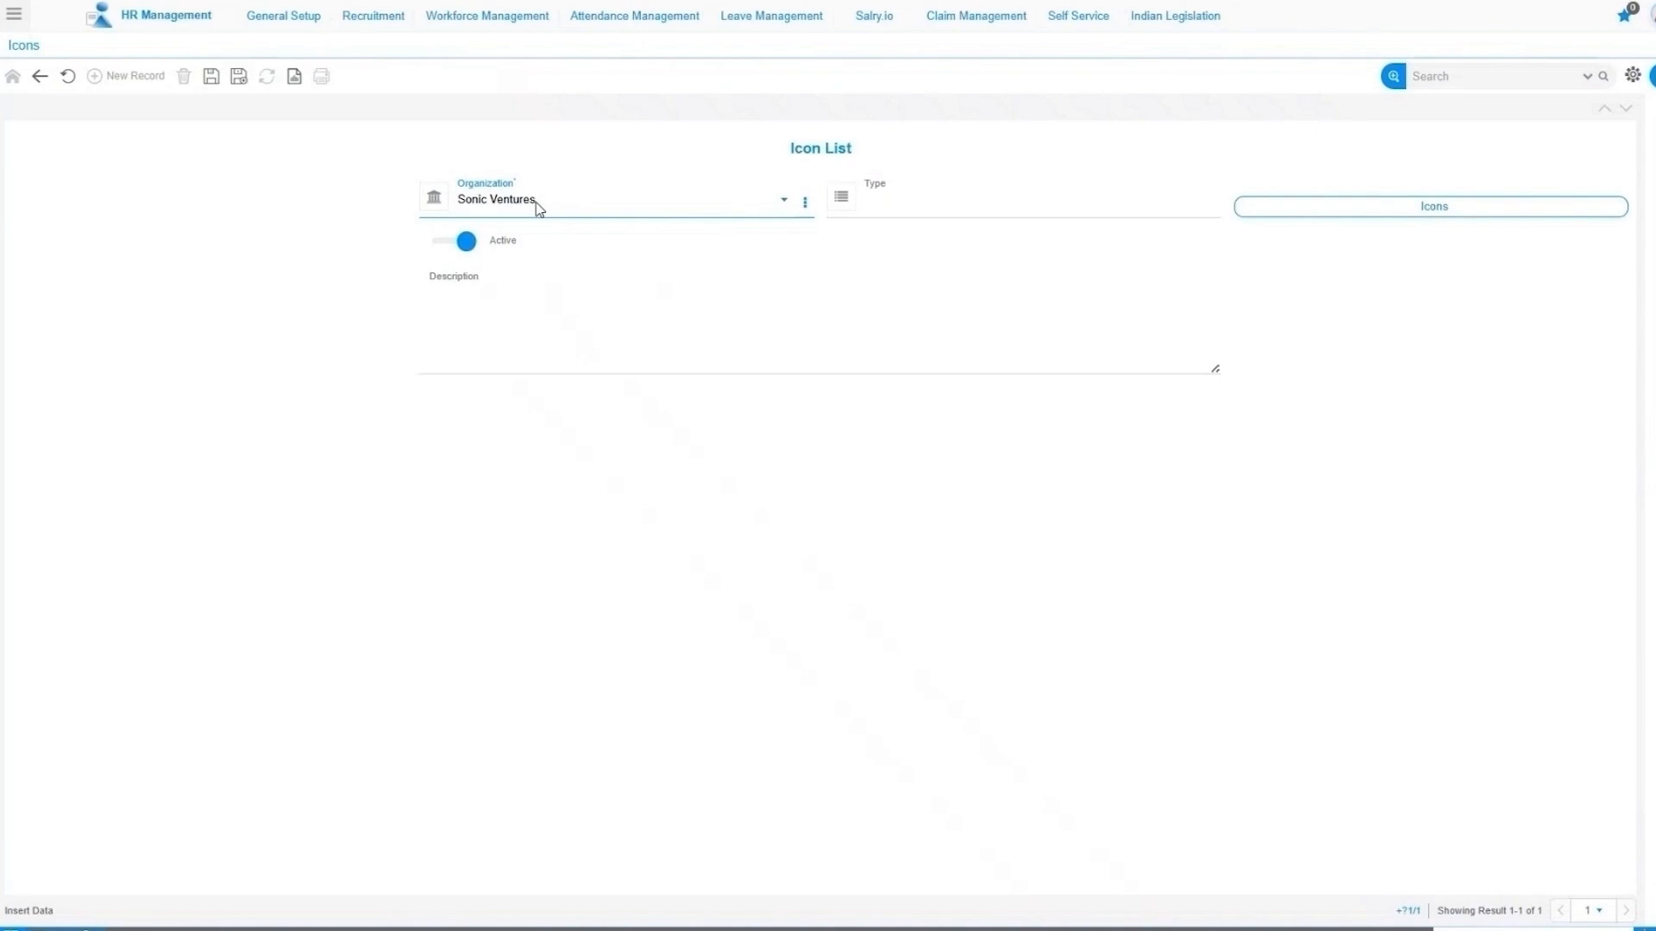
{"action": "left_click", "coordinate": [535, 205]}
{"action": "left_click", "coordinate": [500, 226]}
Set the icon list's Type to ESS.
{"action": "left_click", "coordinate": [903, 213]}
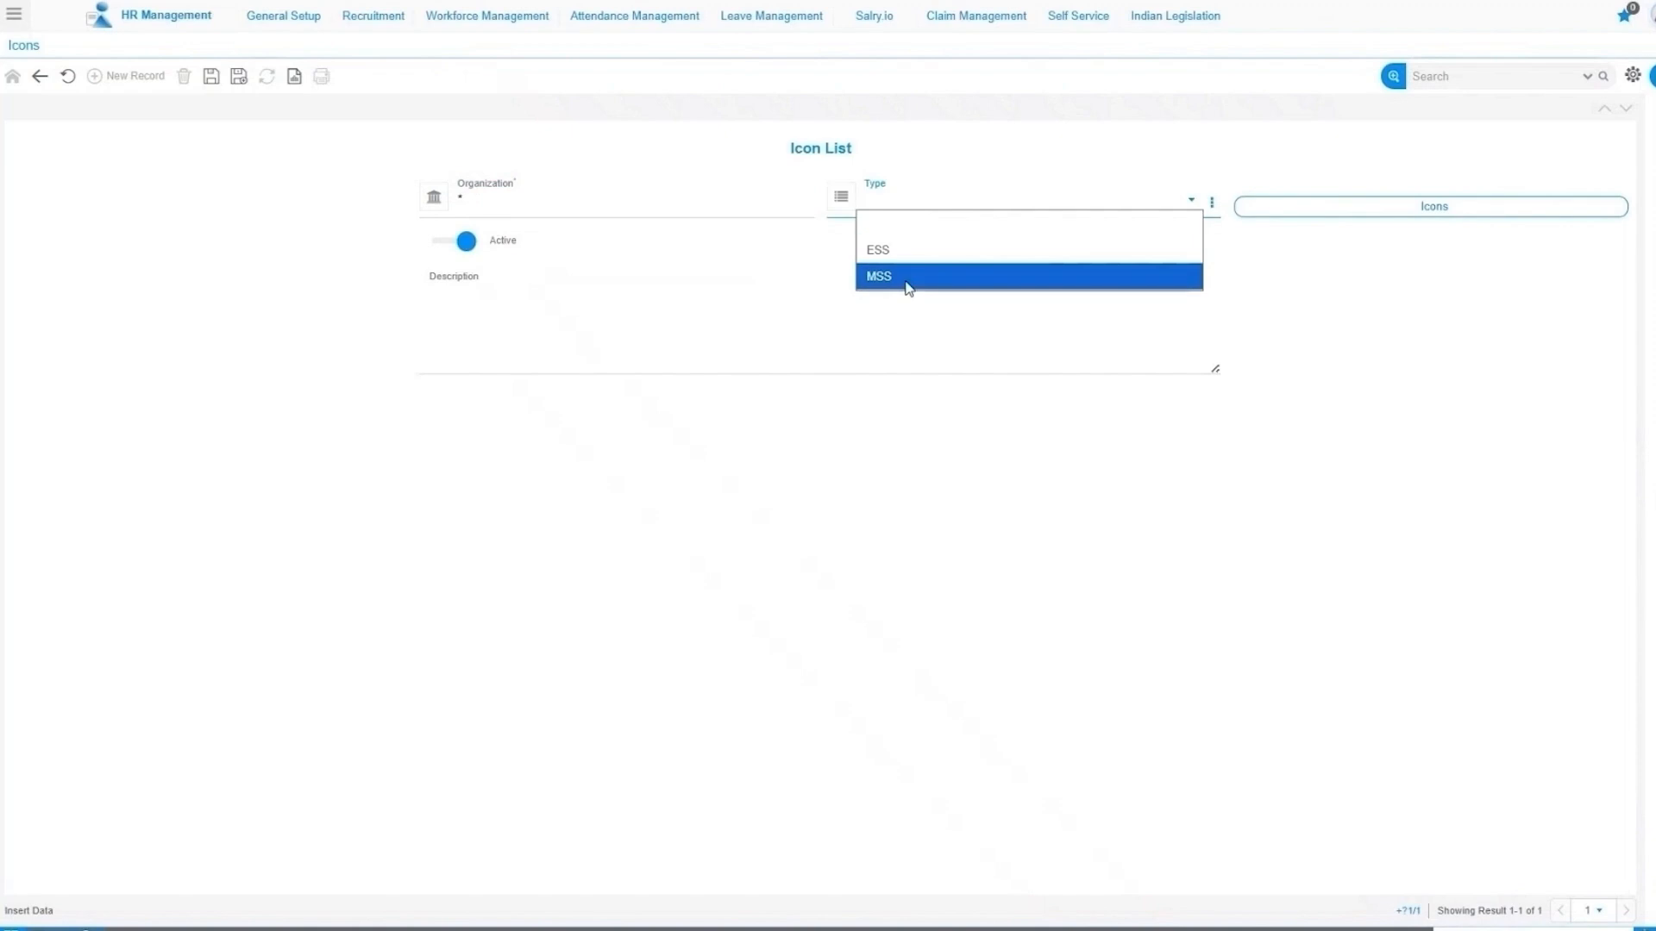
{"action": "left_click", "coordinate": [893, 208]}
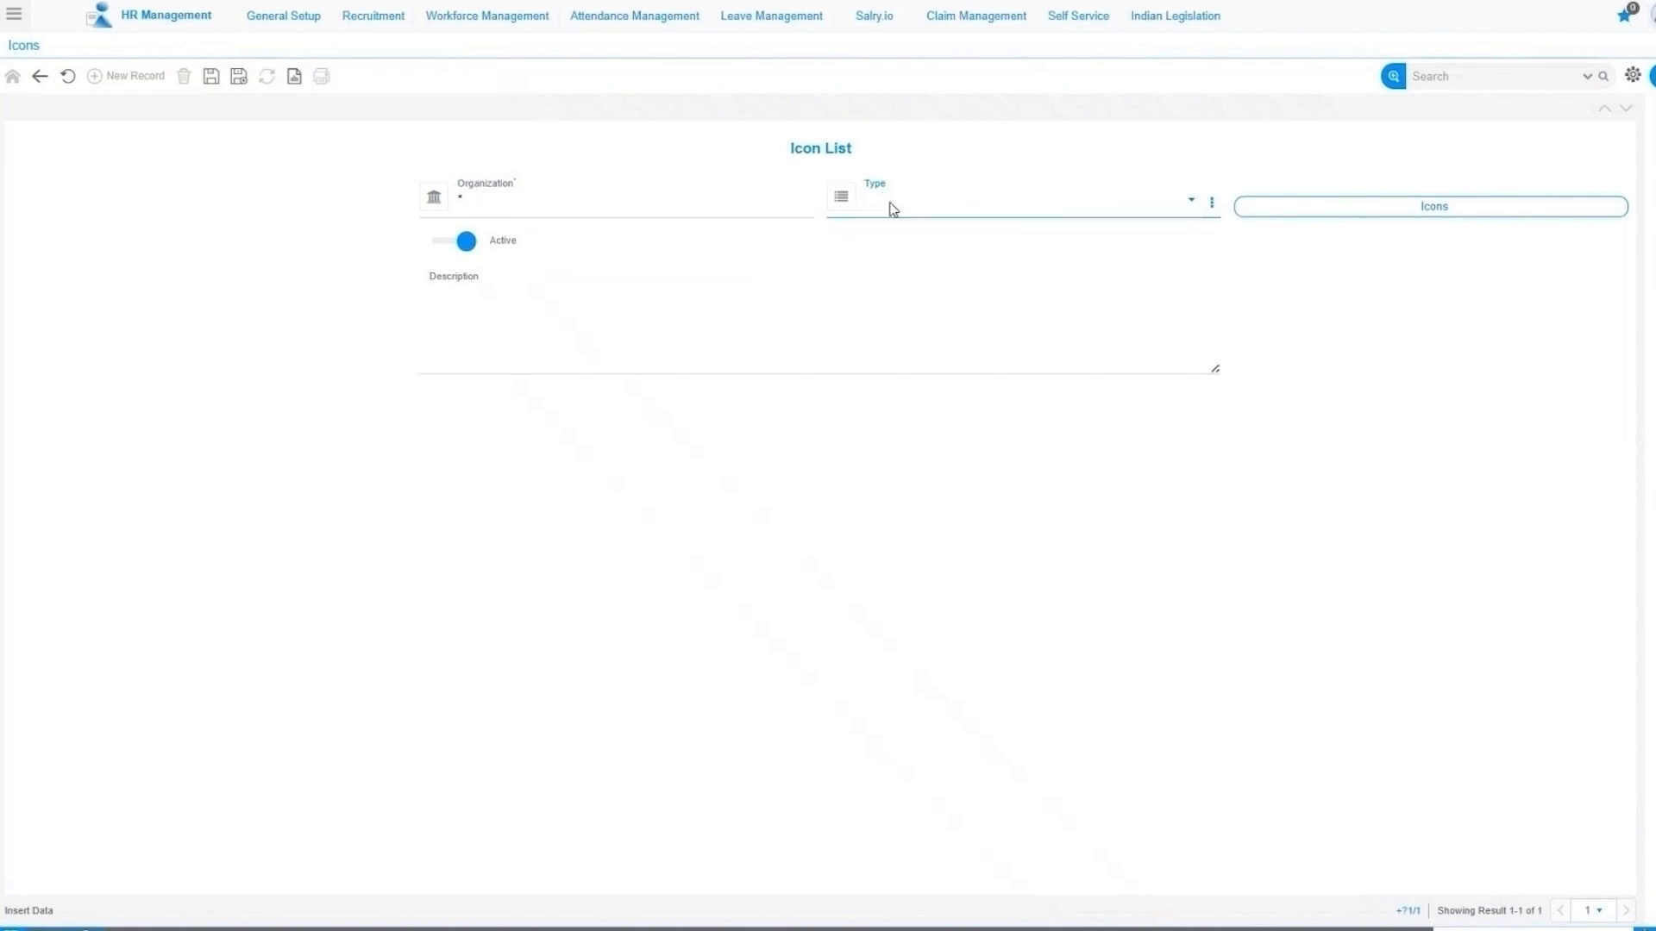
{"action": "left_click", "coordinate": [892, 209]}
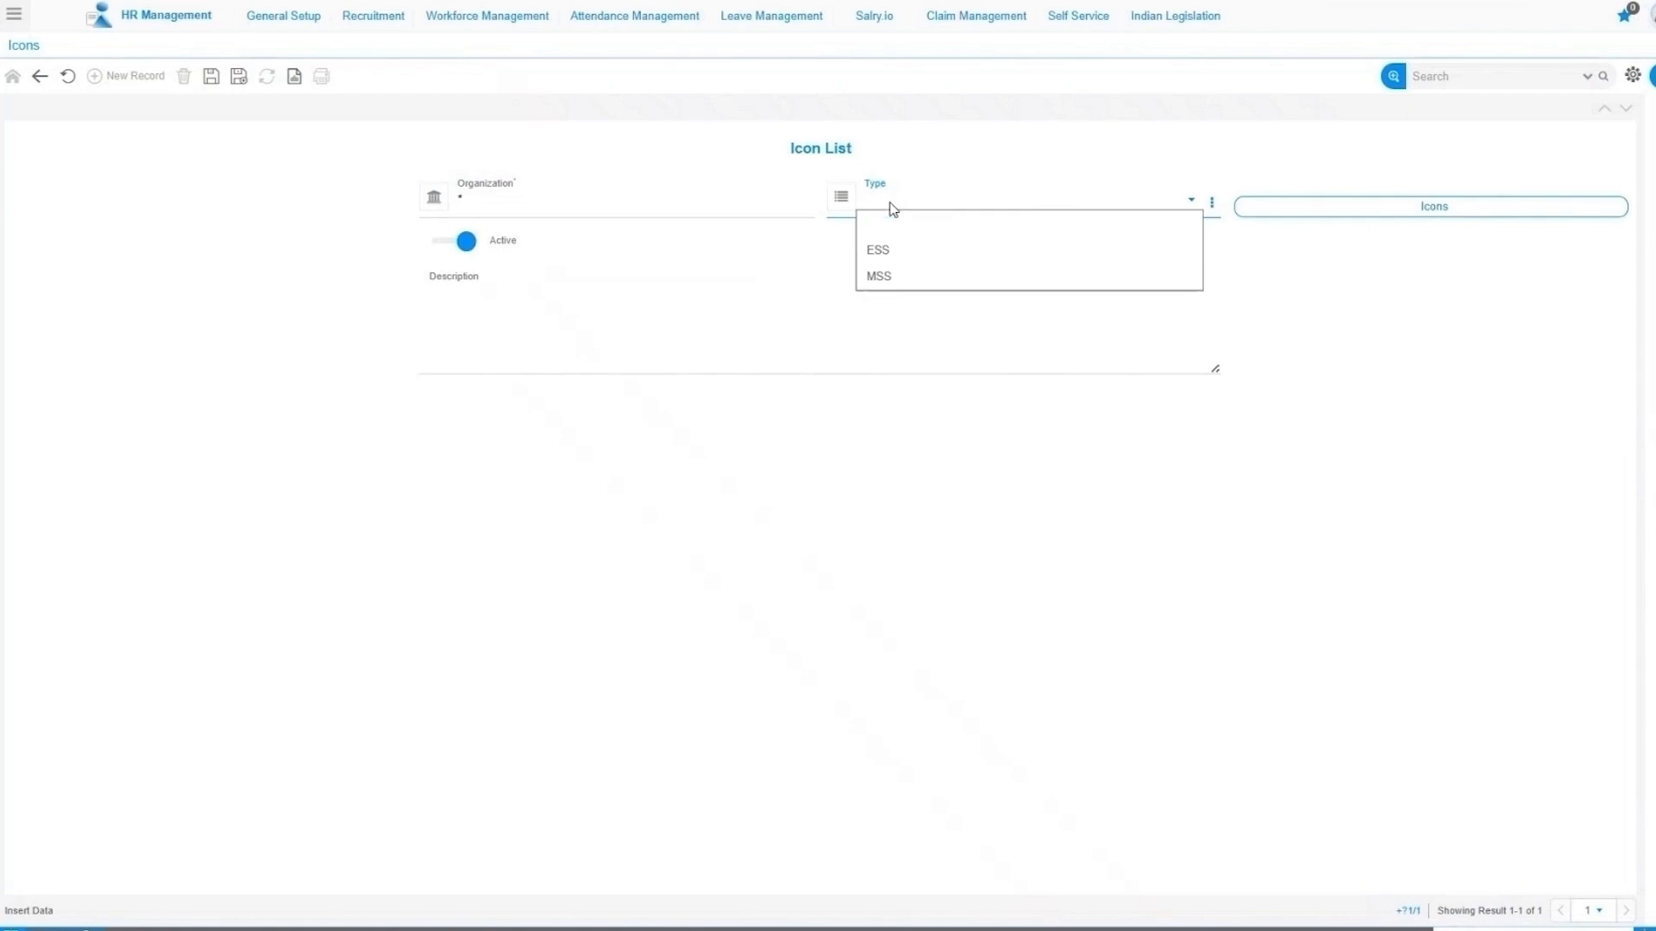
{"action": "left_click", "coordinate": [901, 253]}
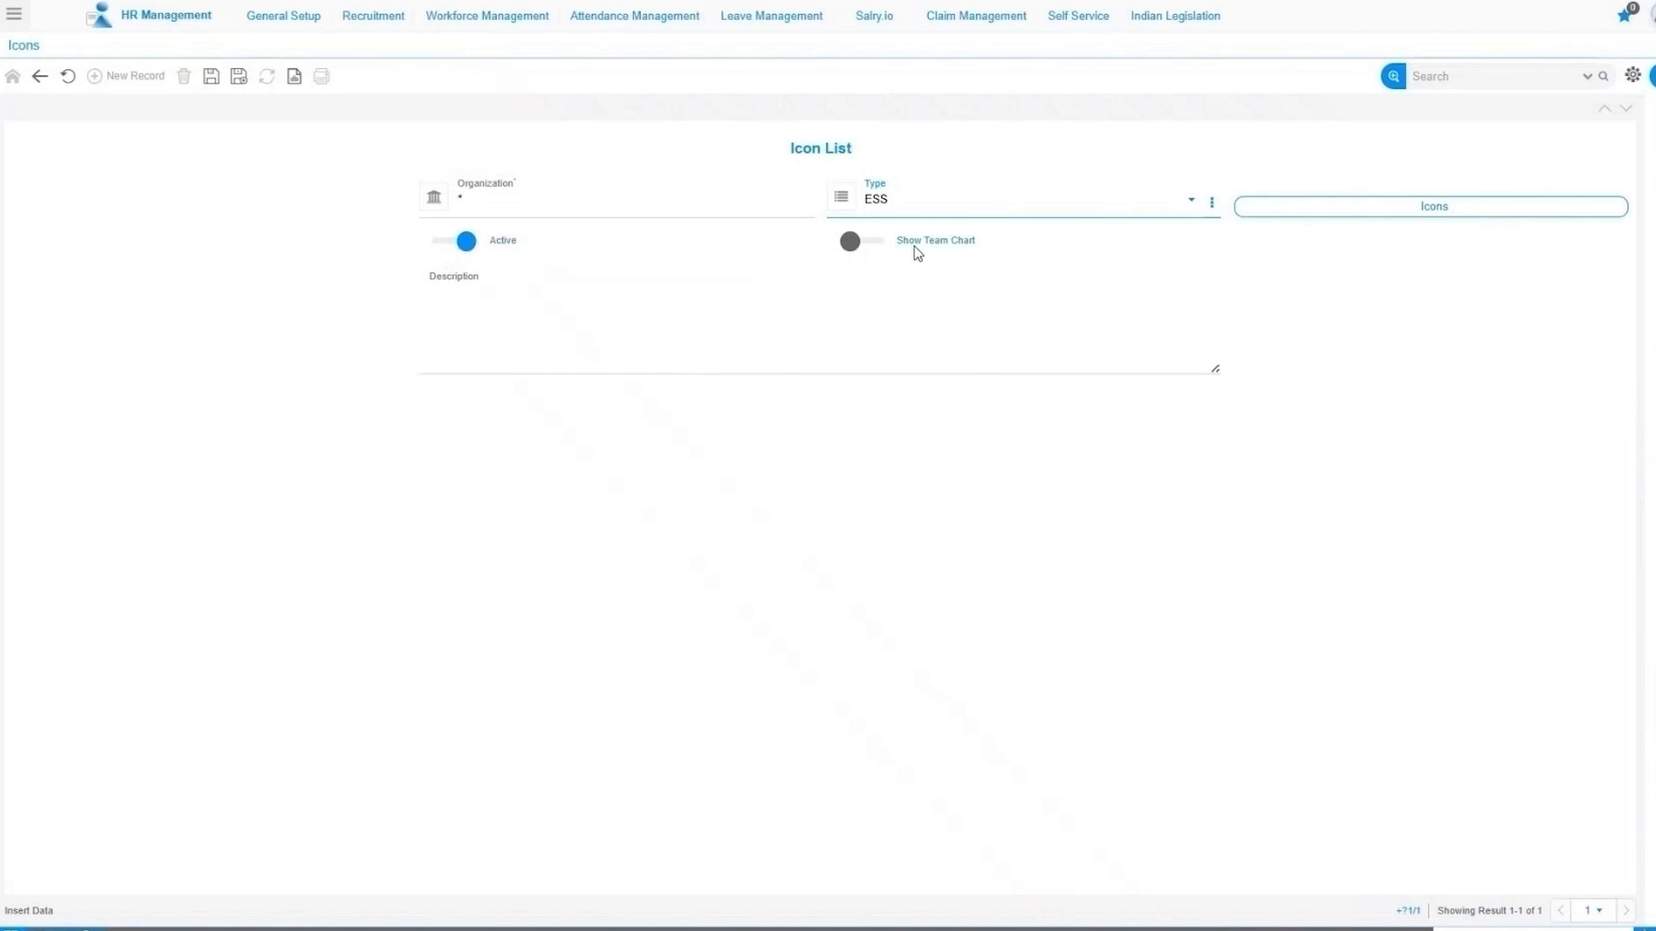
Switch Show Team Chart on, leave the description empty, and save the ESS record.
{"action": "left_click", "coordinate": [869, 246]}
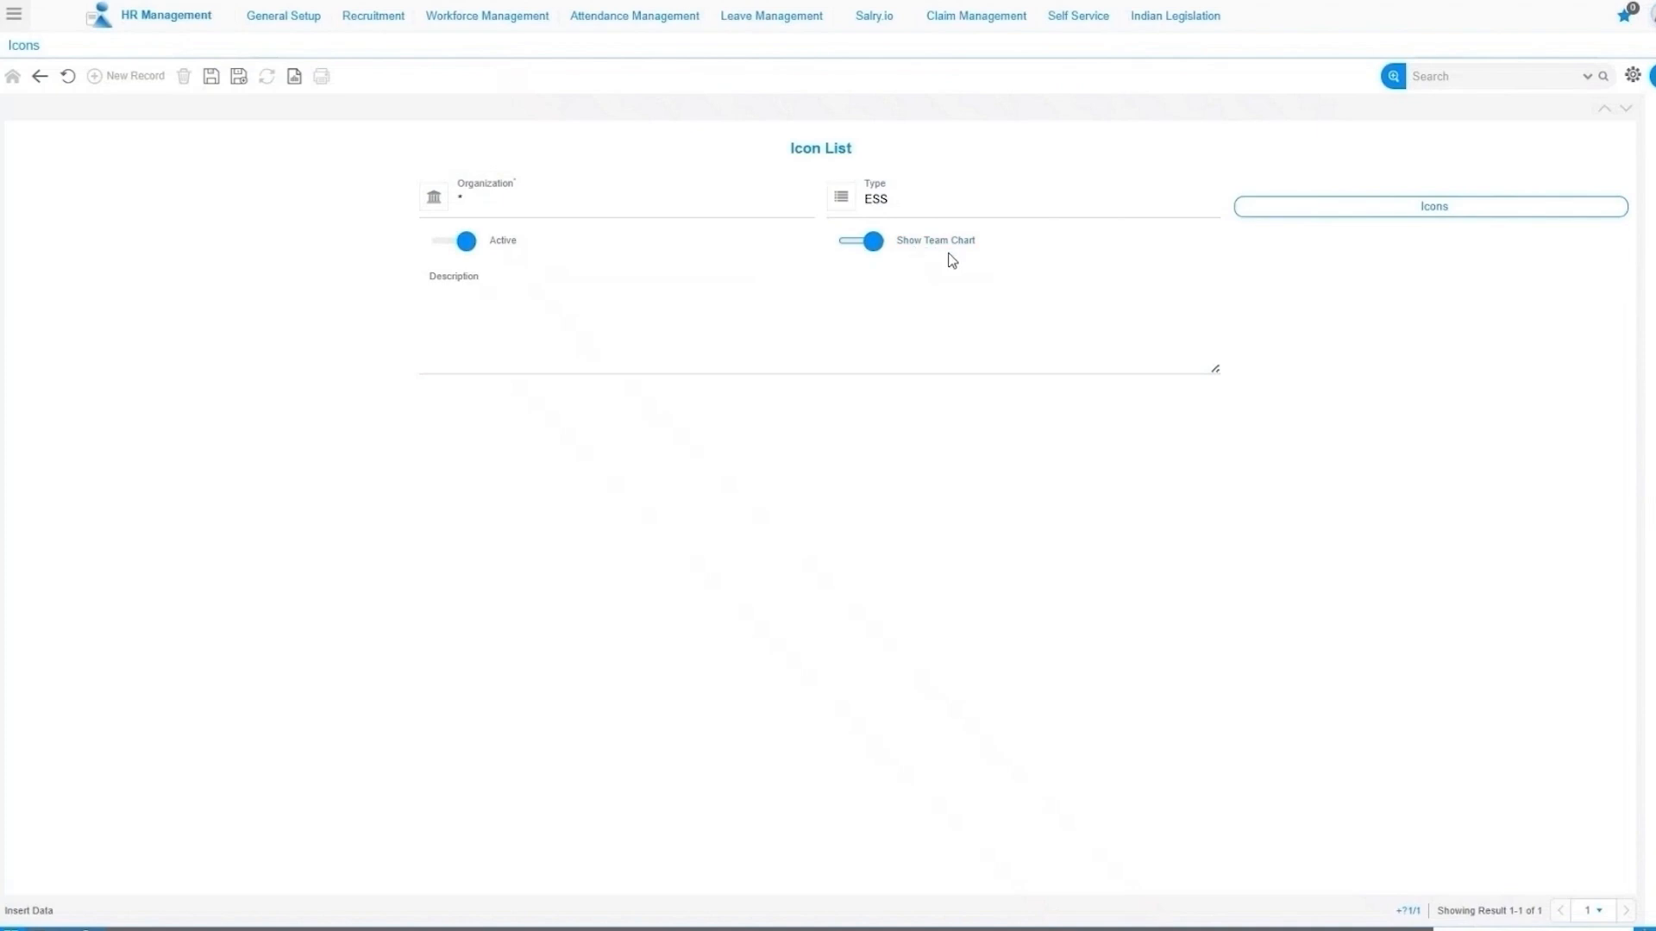
{"action": "left_click", "coordinate": [854, 242]}
{"action": "left_click", "coordinate": [492, 340]}
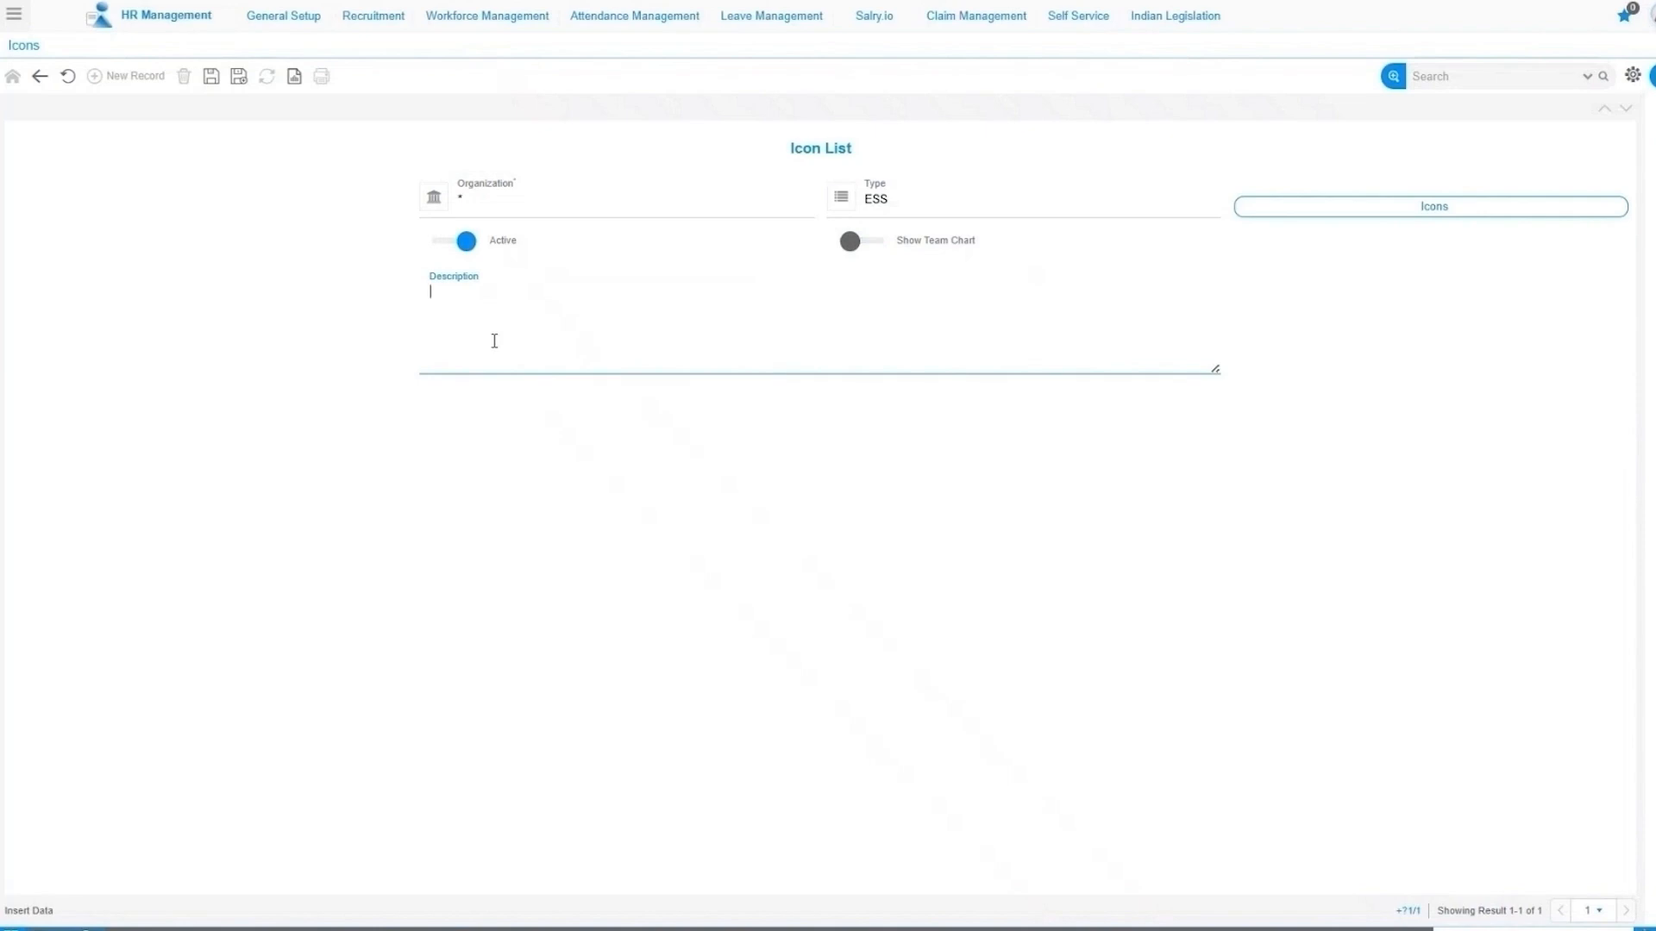
{"action": "left_click", "coordinate": [520, 463]}
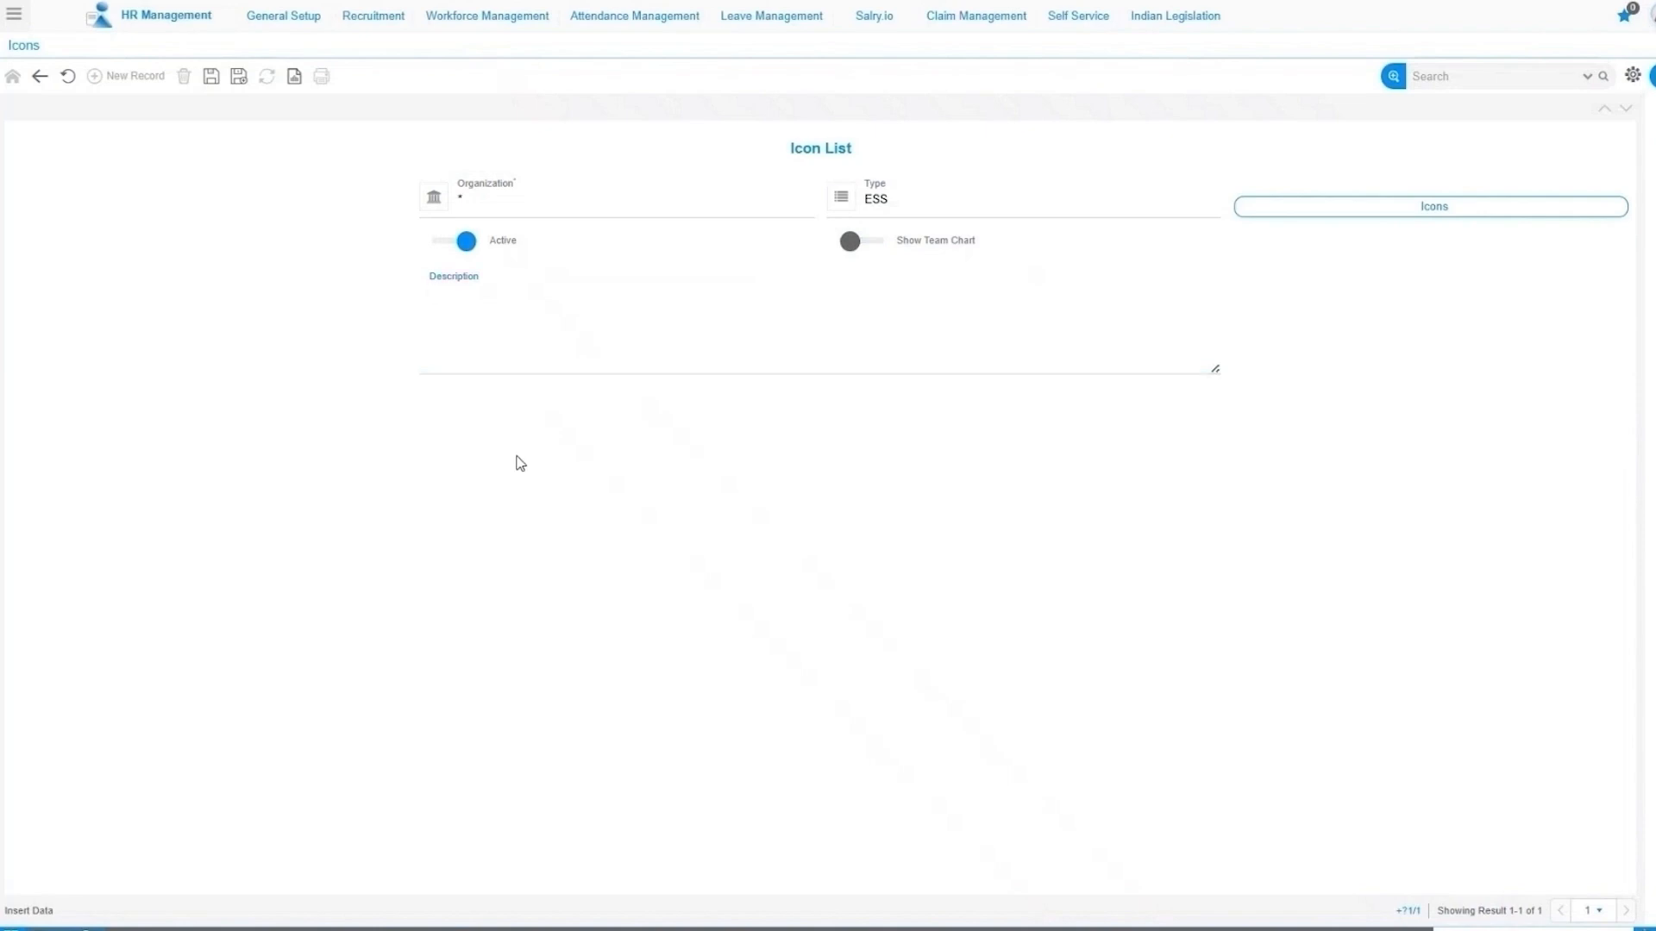
{"action": "left_click", "coordinate": [868, 245]}
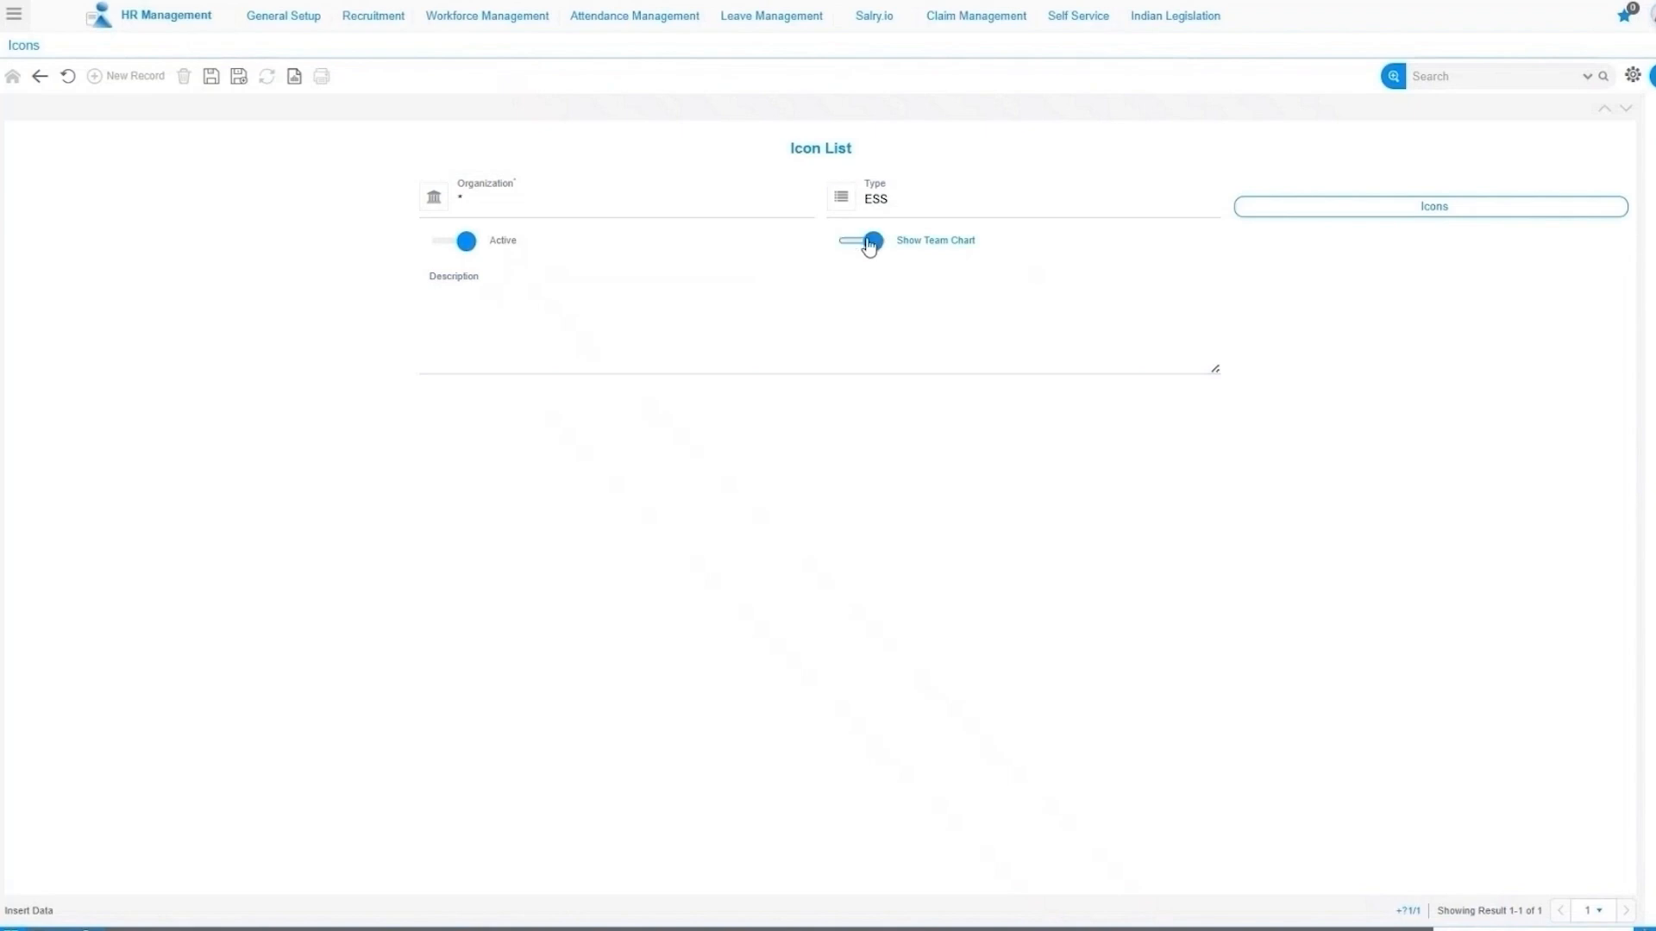
{"action": "left_click", "coordinate": [210, 78]}
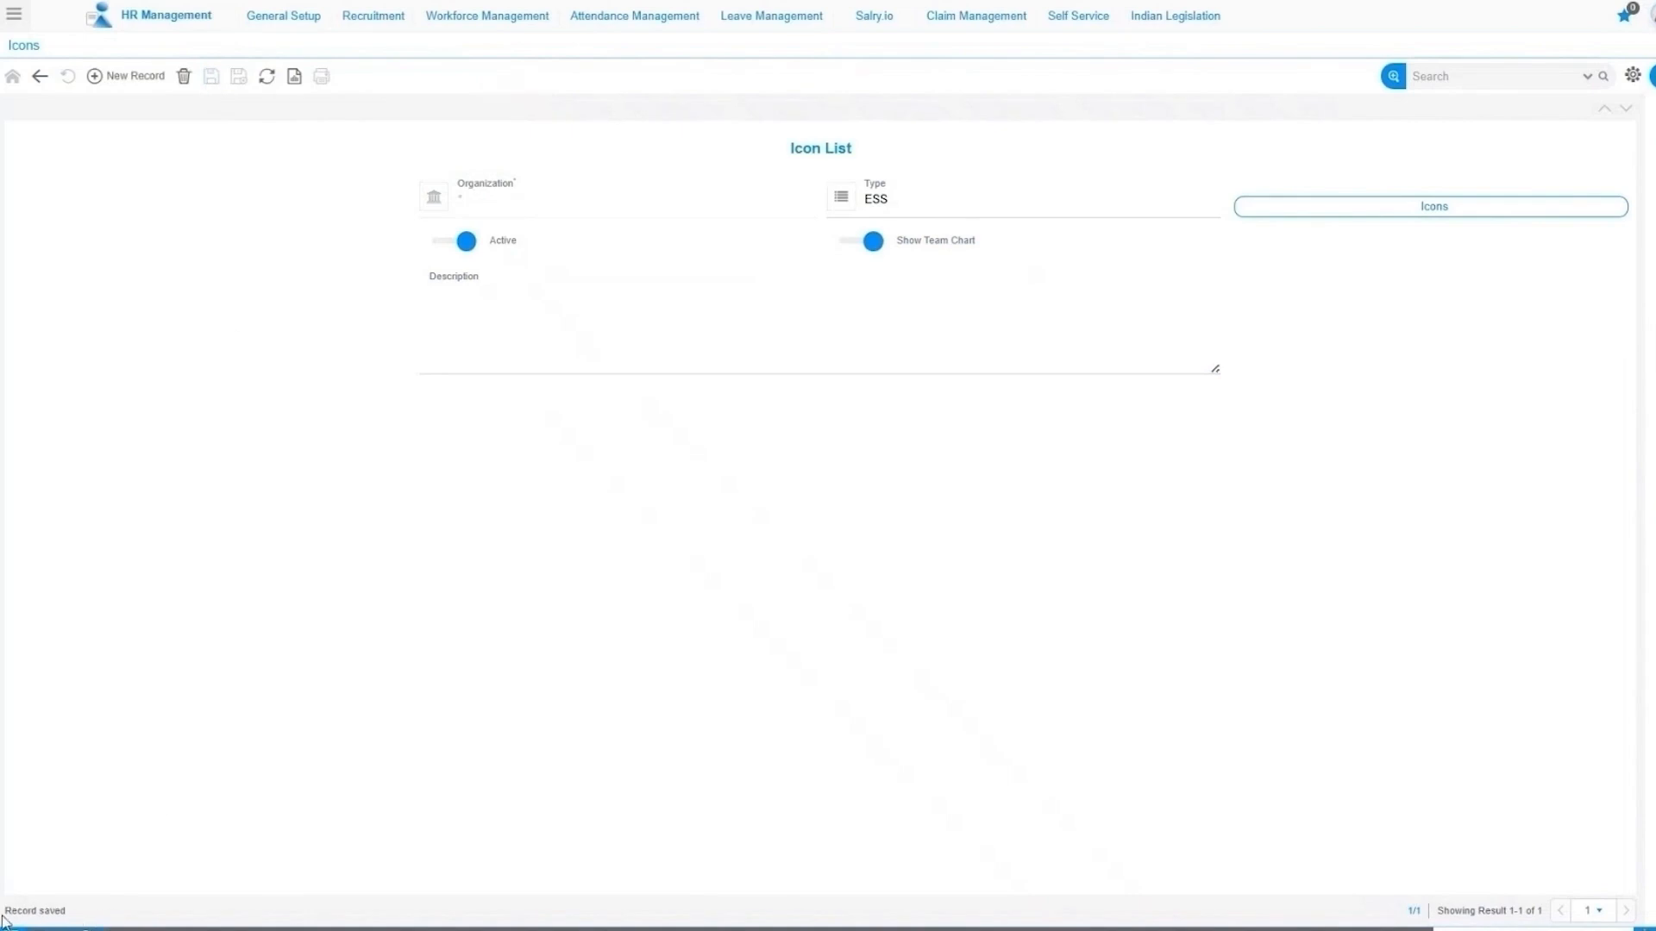
{"action": "left_click_drag", "start_coordinate": [8, 912], "coordinate": [75, 916]}
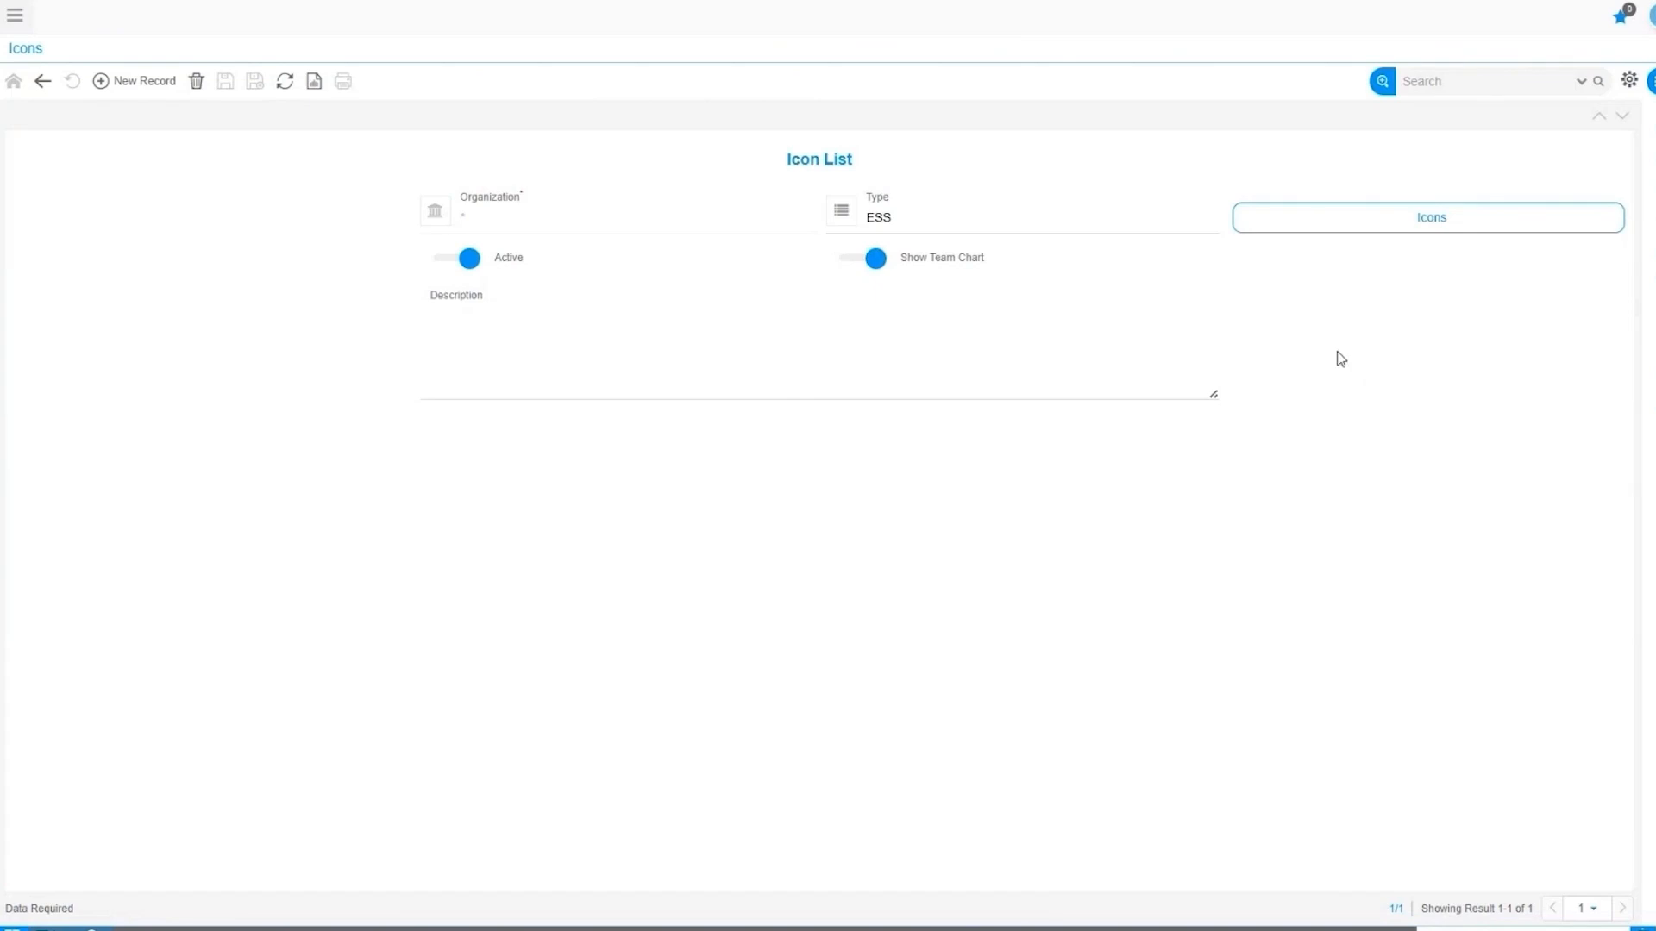
Add a new icon named 'Personal Infomation' and move to its Icon Class field.
{"action": "left_click", "coordinate": [1438, 224]}
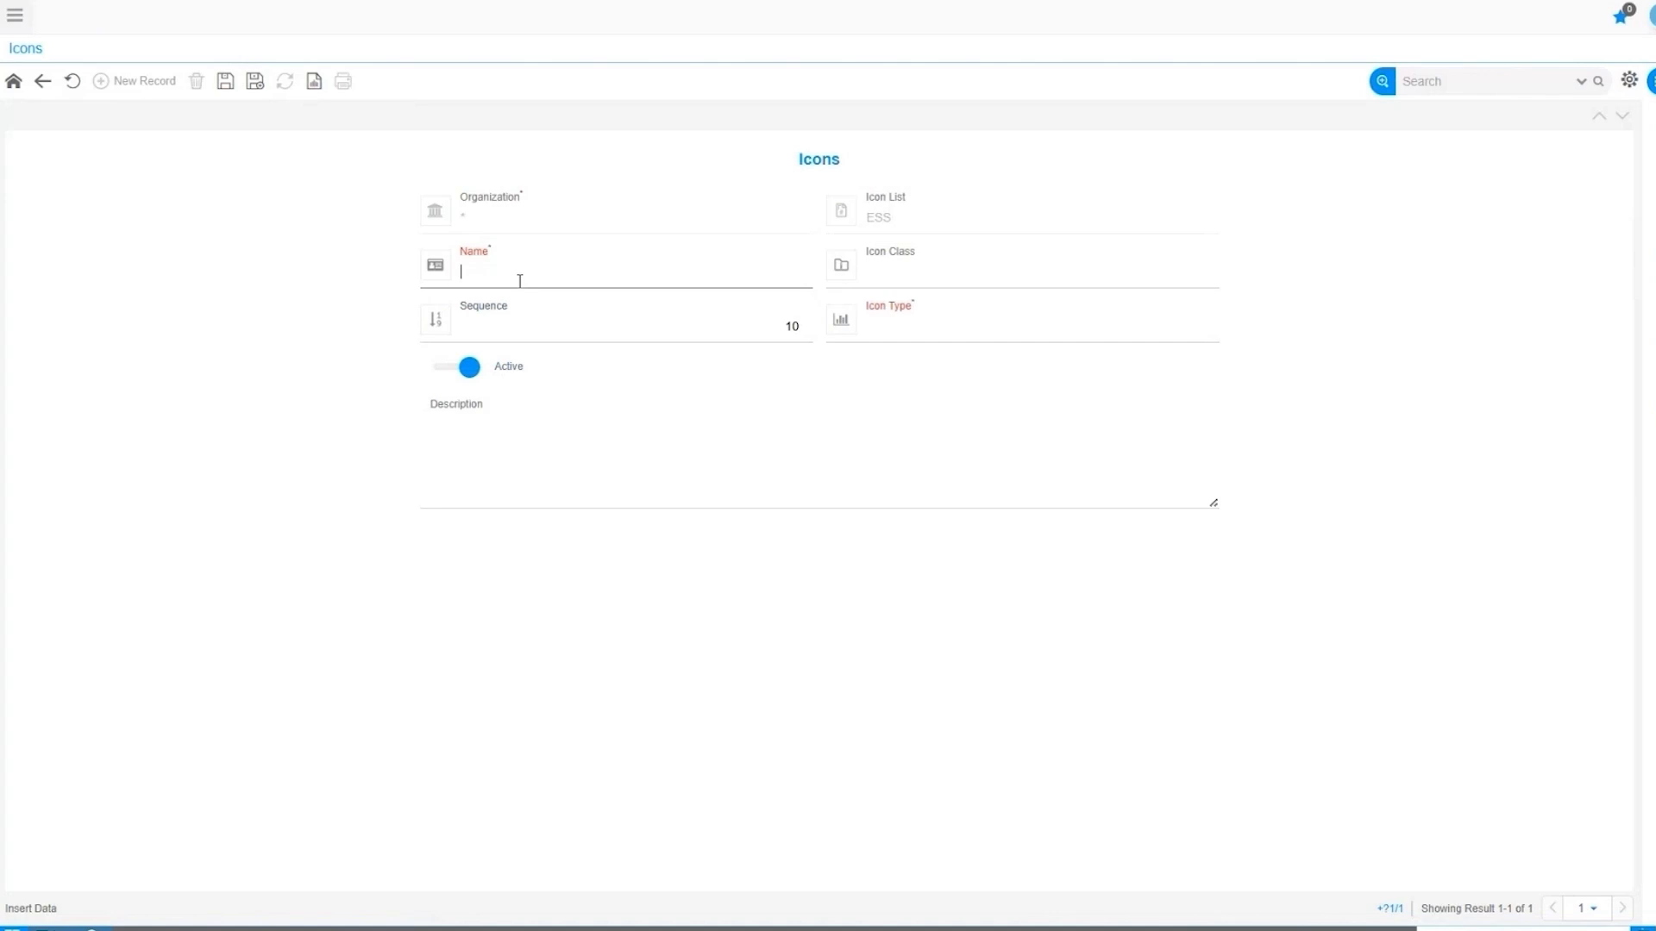
{"action": "type", "text": "Personal Infomation"}
{"action": "left_click", "coordinate": [361, 295]}
{"action": "left_click", "coordinate": [893, 267]}
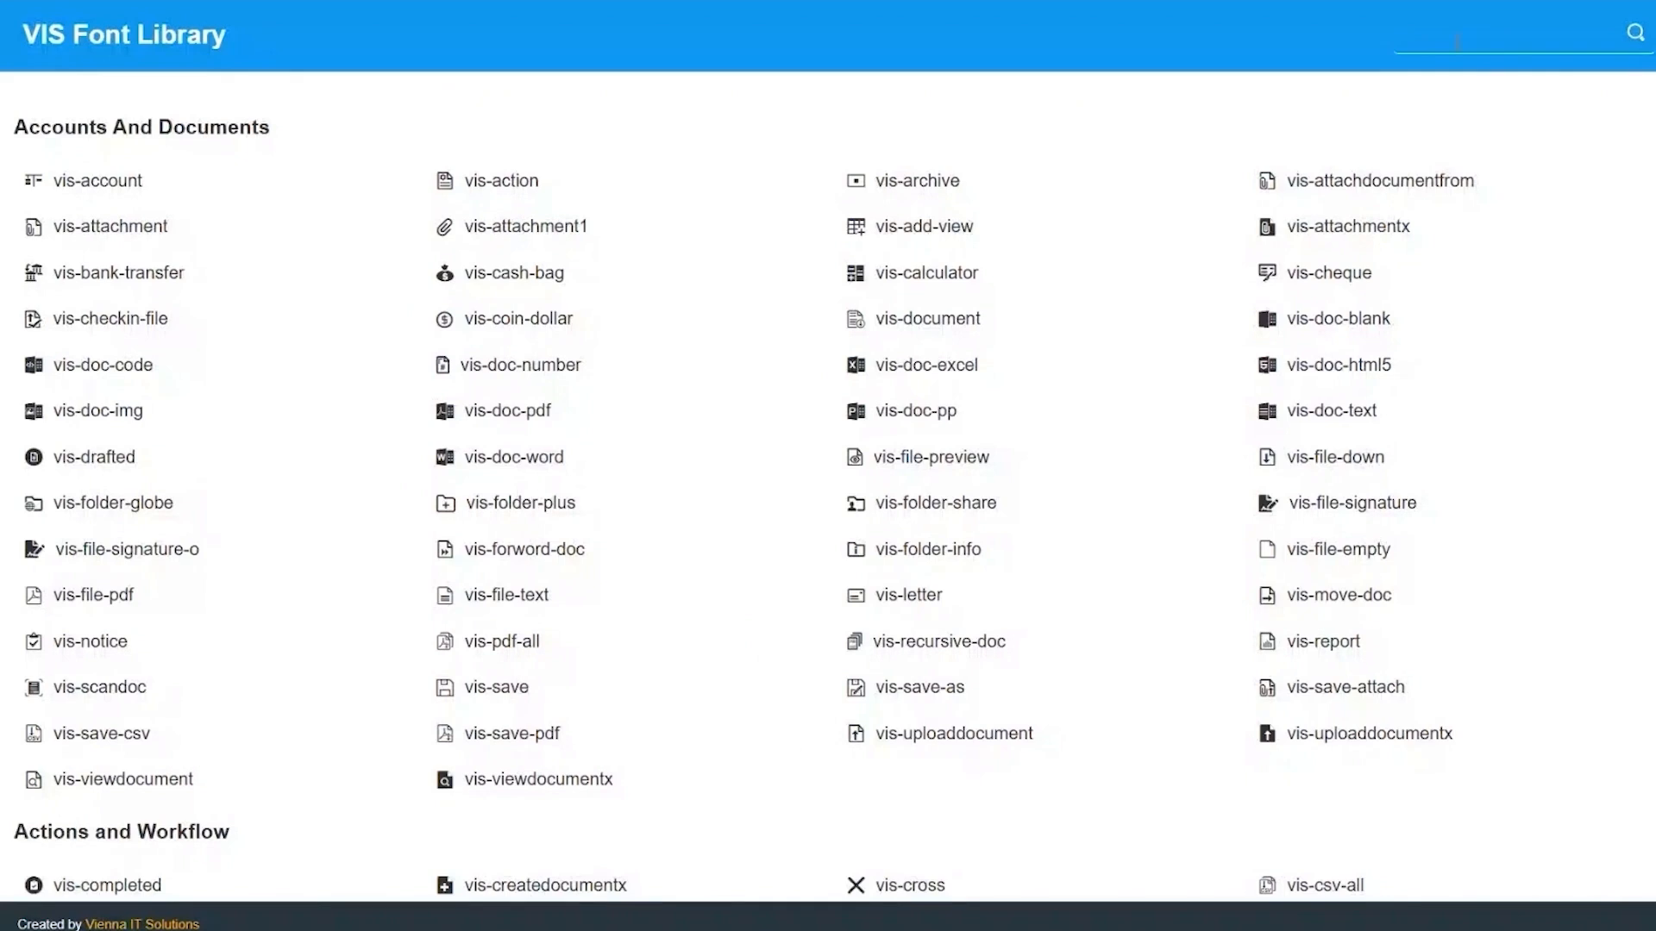
Search the VIS Font Library for 'name' and select the vis-name class name.
{"action": "type", "text": "name"}
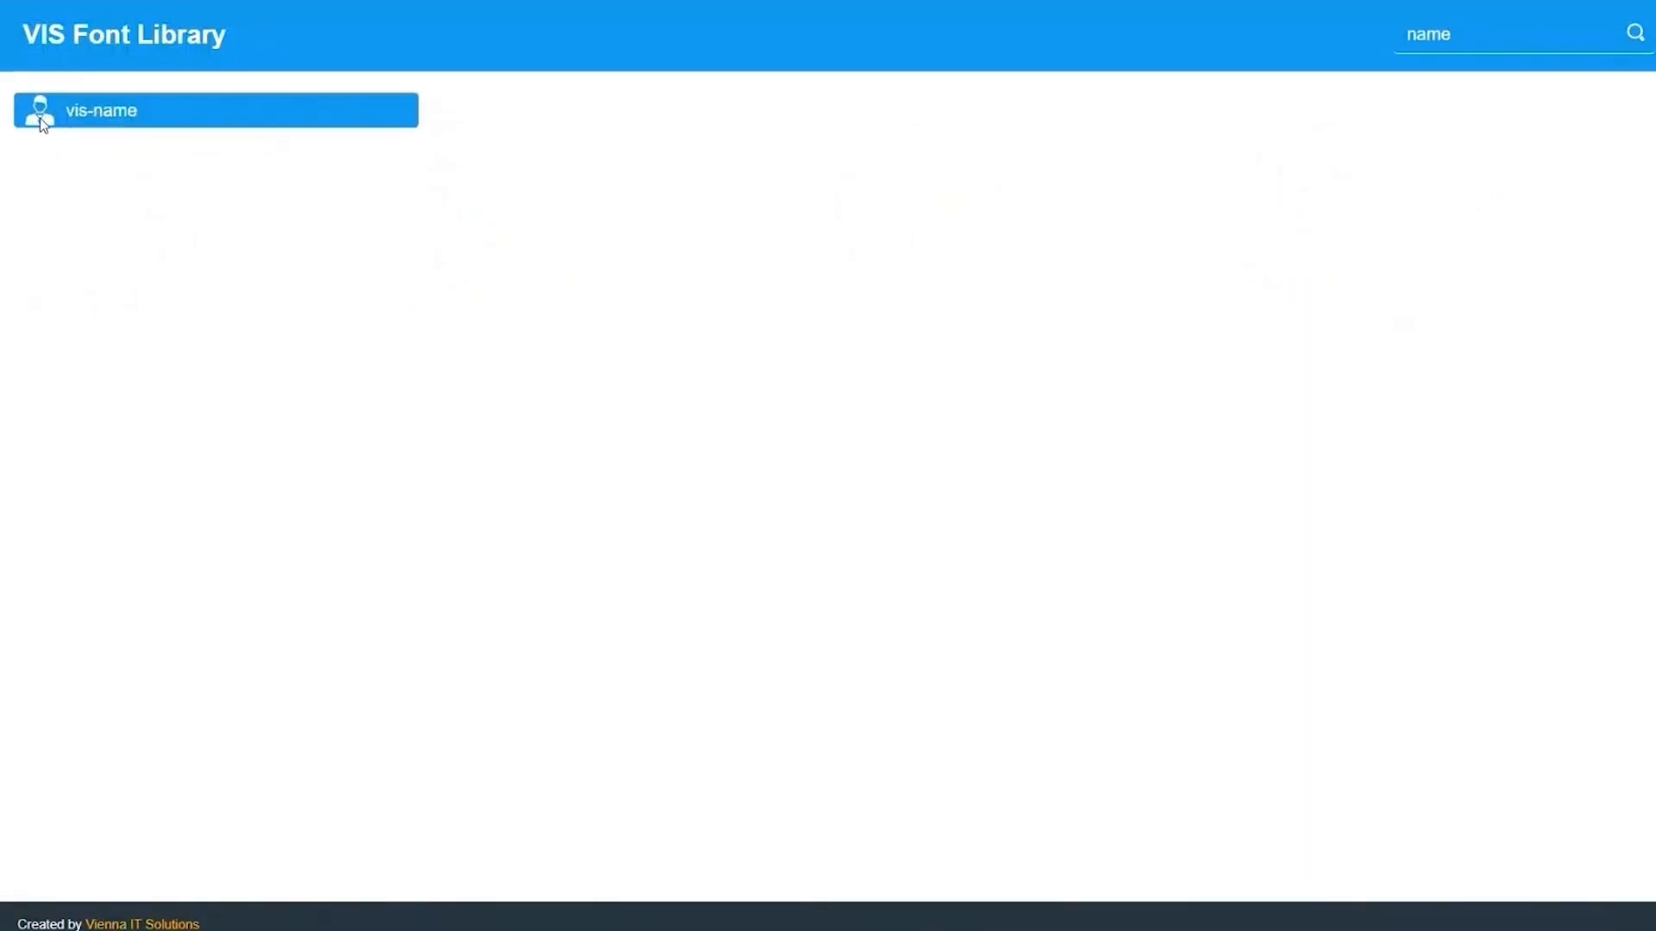
{"action": "triple_click", "coordinate": [126, 119]}
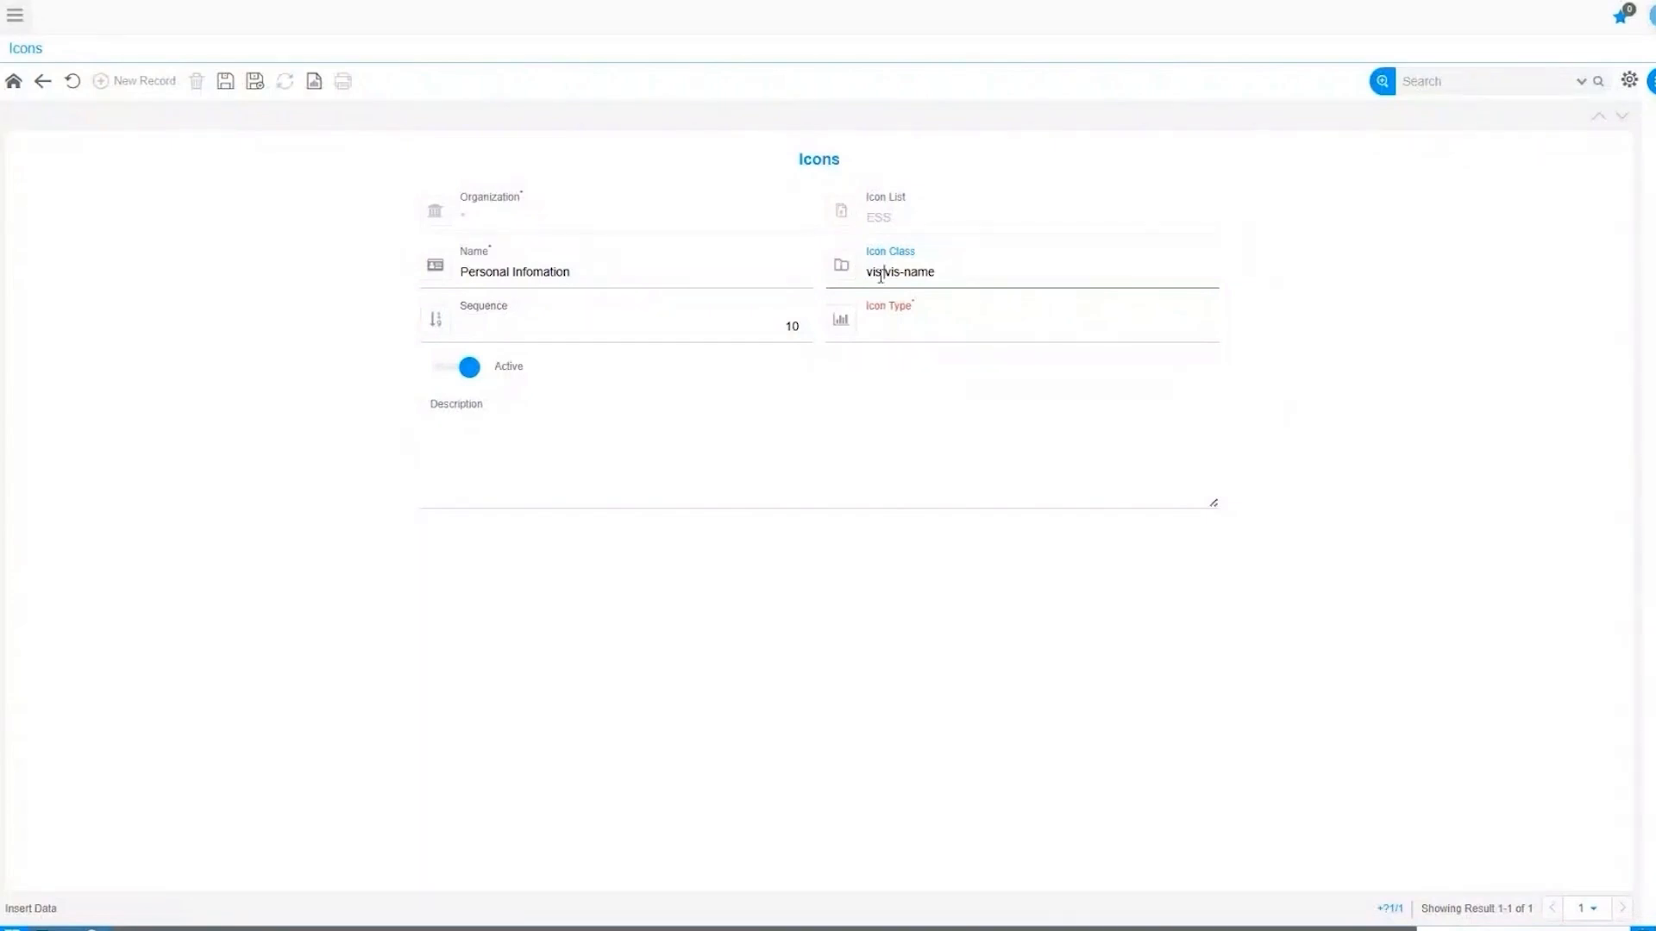
Enter 'vis vis-name' as the Icon Class, keeping Sequence 10.
{"action": "double_click", "coordinate": [878, 272]}
{"action": "left_click", "coordinate": [1492, 517]}
{"action": "left_click", "coordinate": [874, 272]}
{"action": "left_click", "coordinate": [749, 334]}
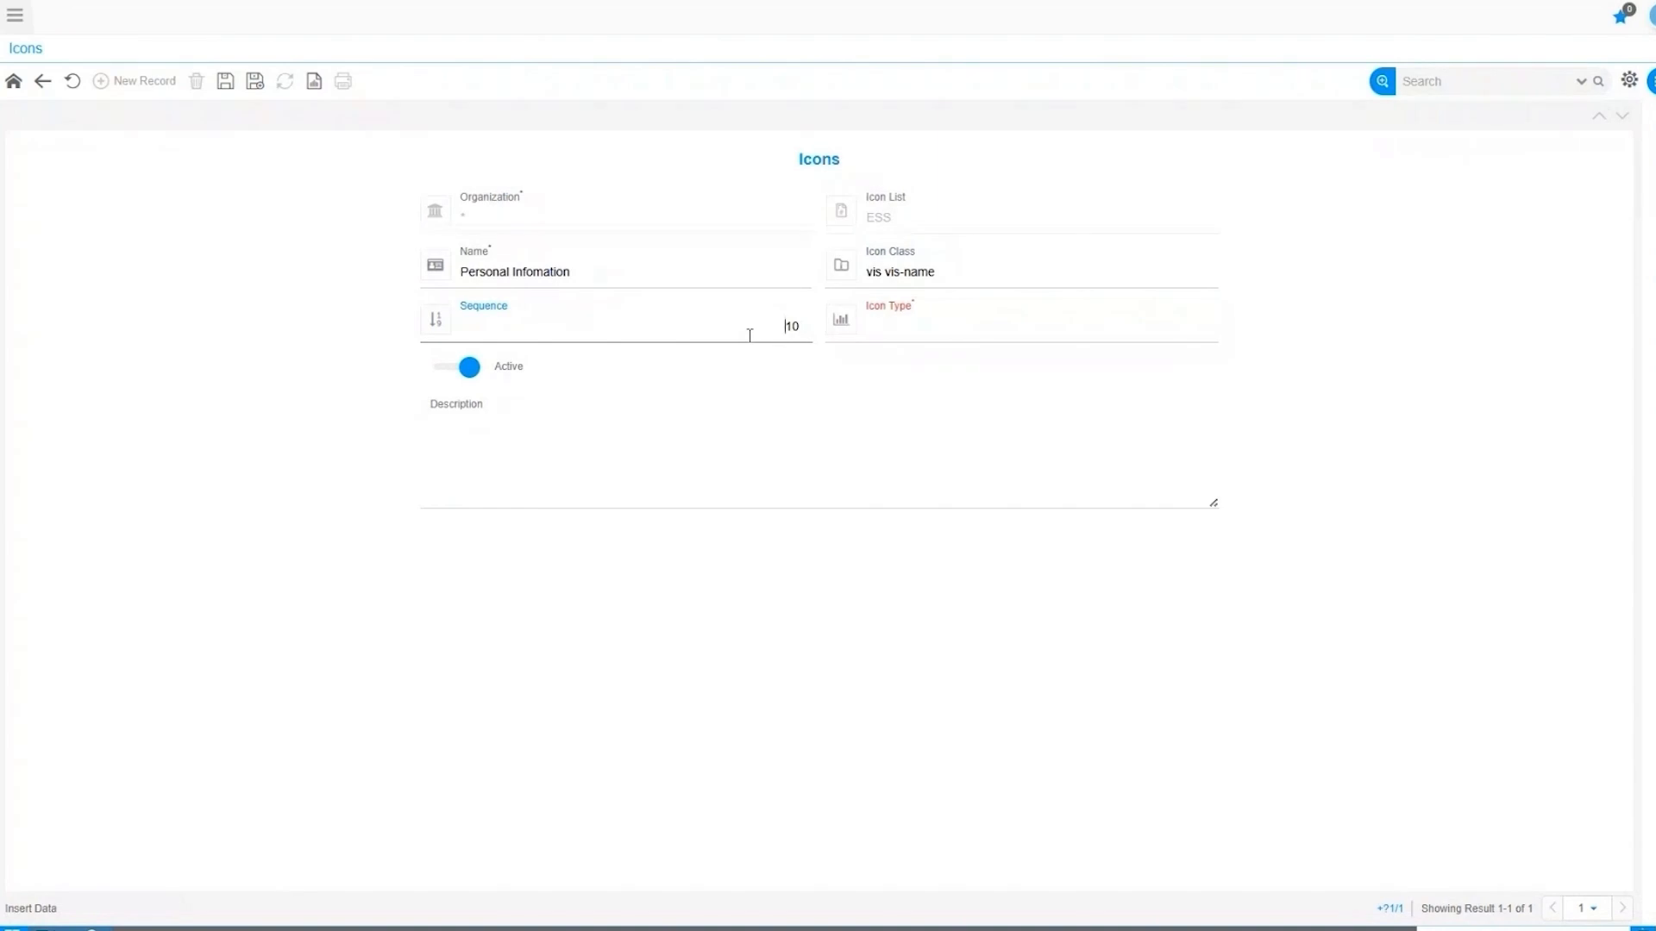
{"action": "left_click", "coordinate": [896, 335]}
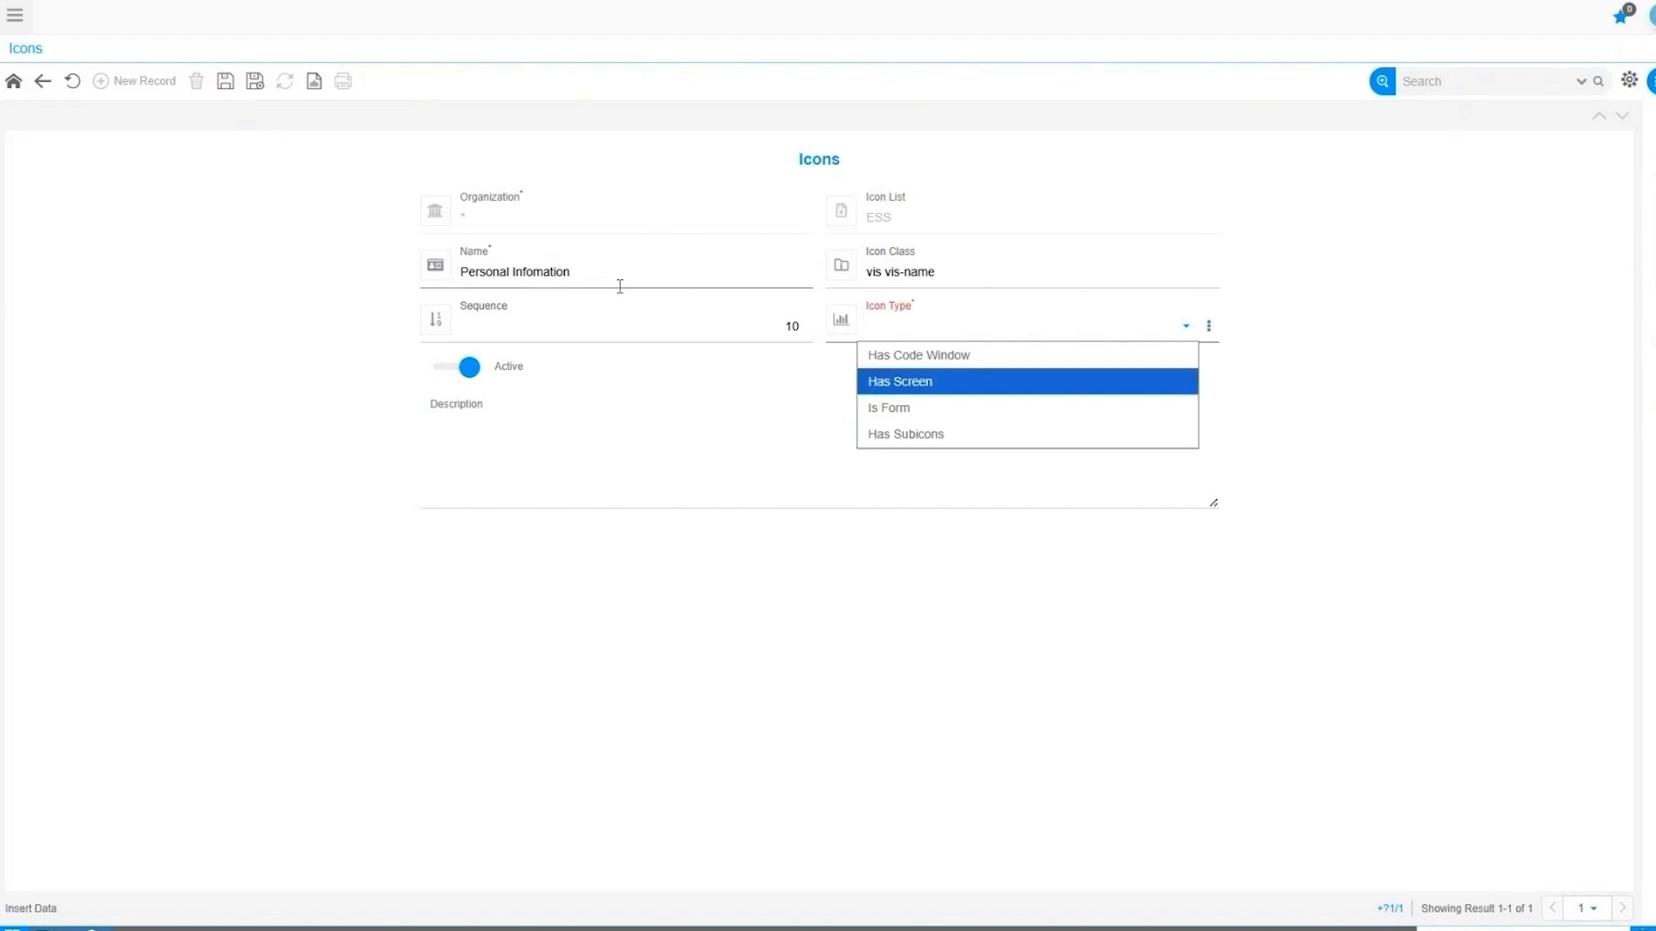
Set Icon Type to Has Screen and link the VA058_EmpPersInfoESS screen.
{"action": "left_click", "coordinate": [892, 390]}
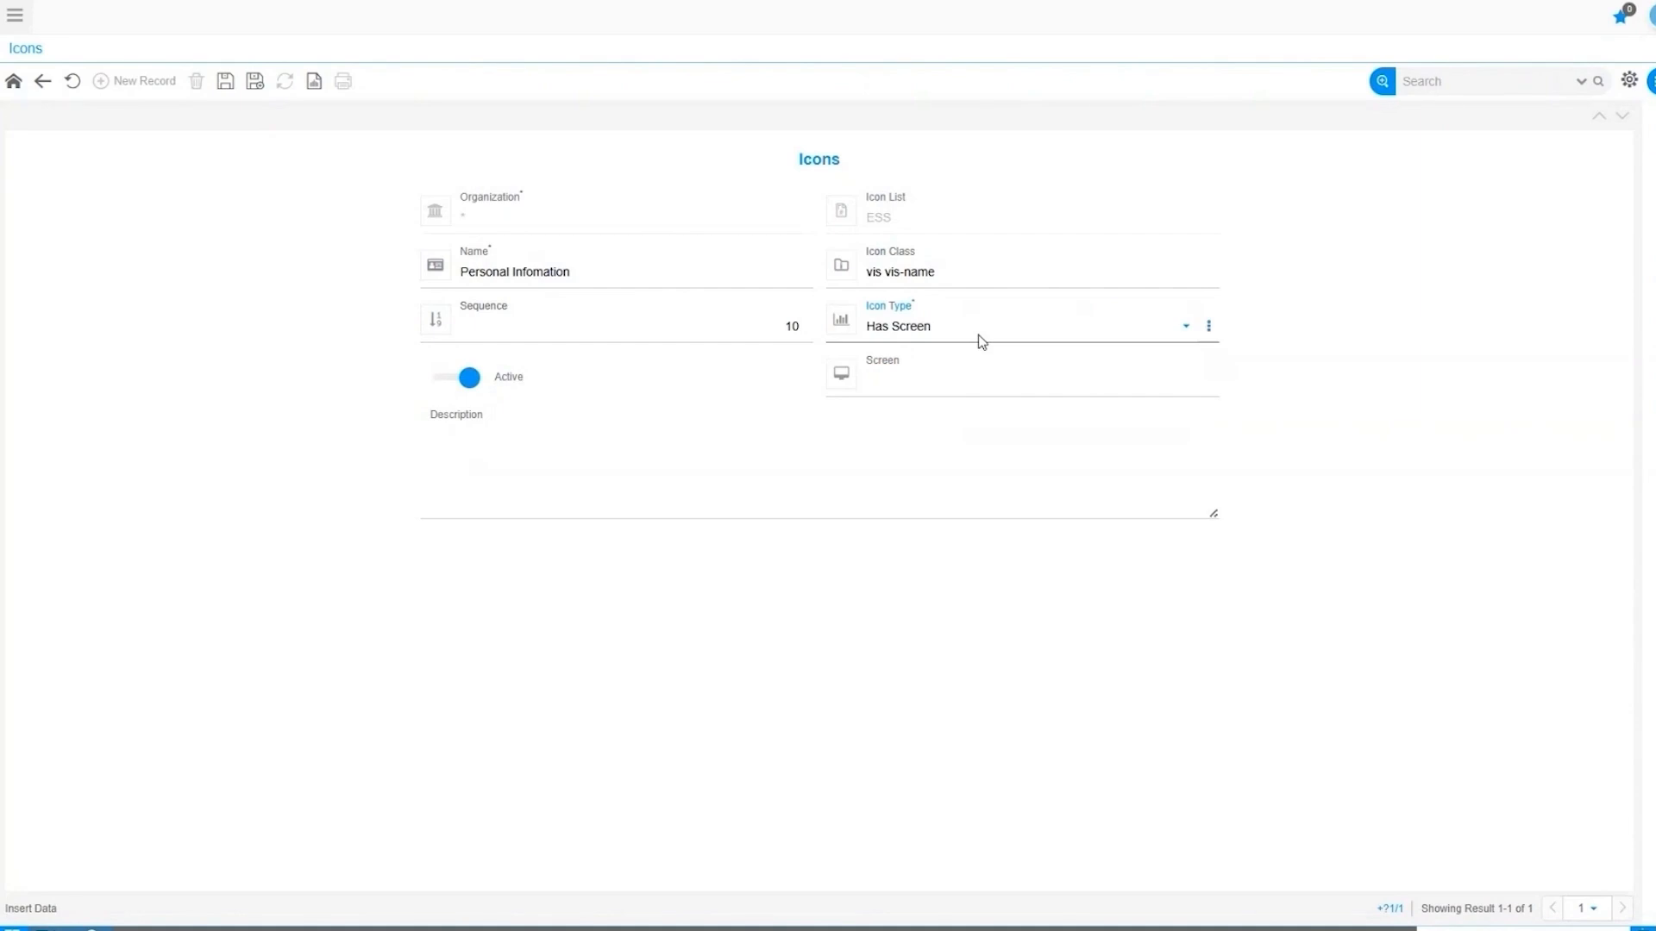
{"action": "left_click", "coordinate": [1189, 390]}
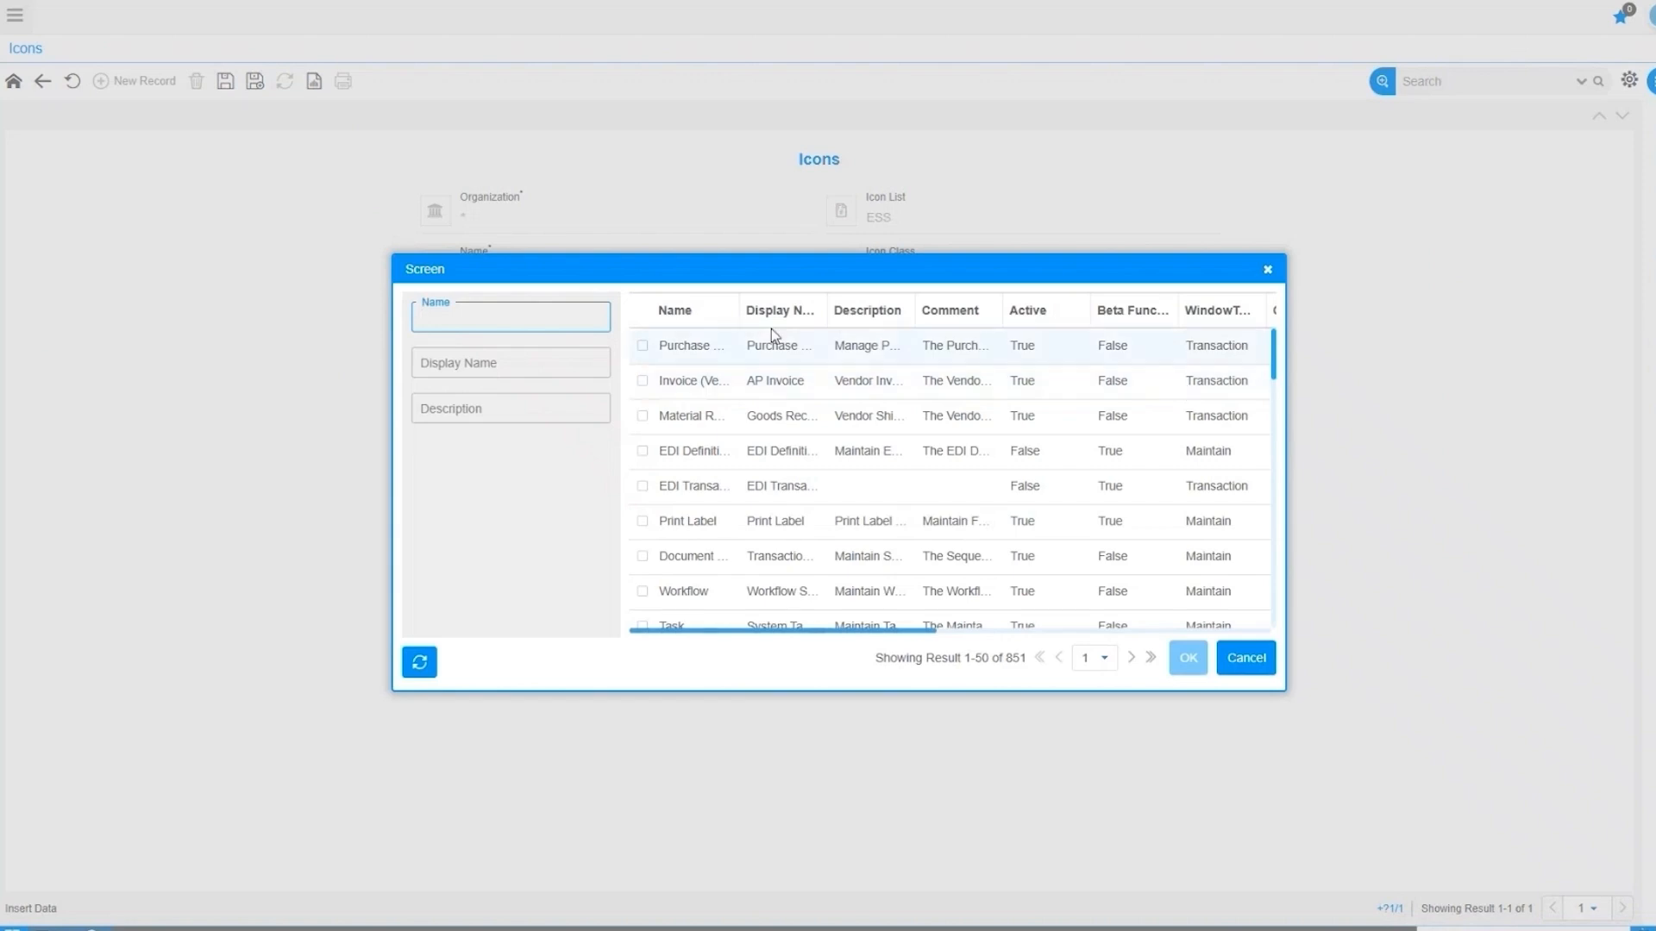
{"action": "double_click", "coordinate": [739, 310]}
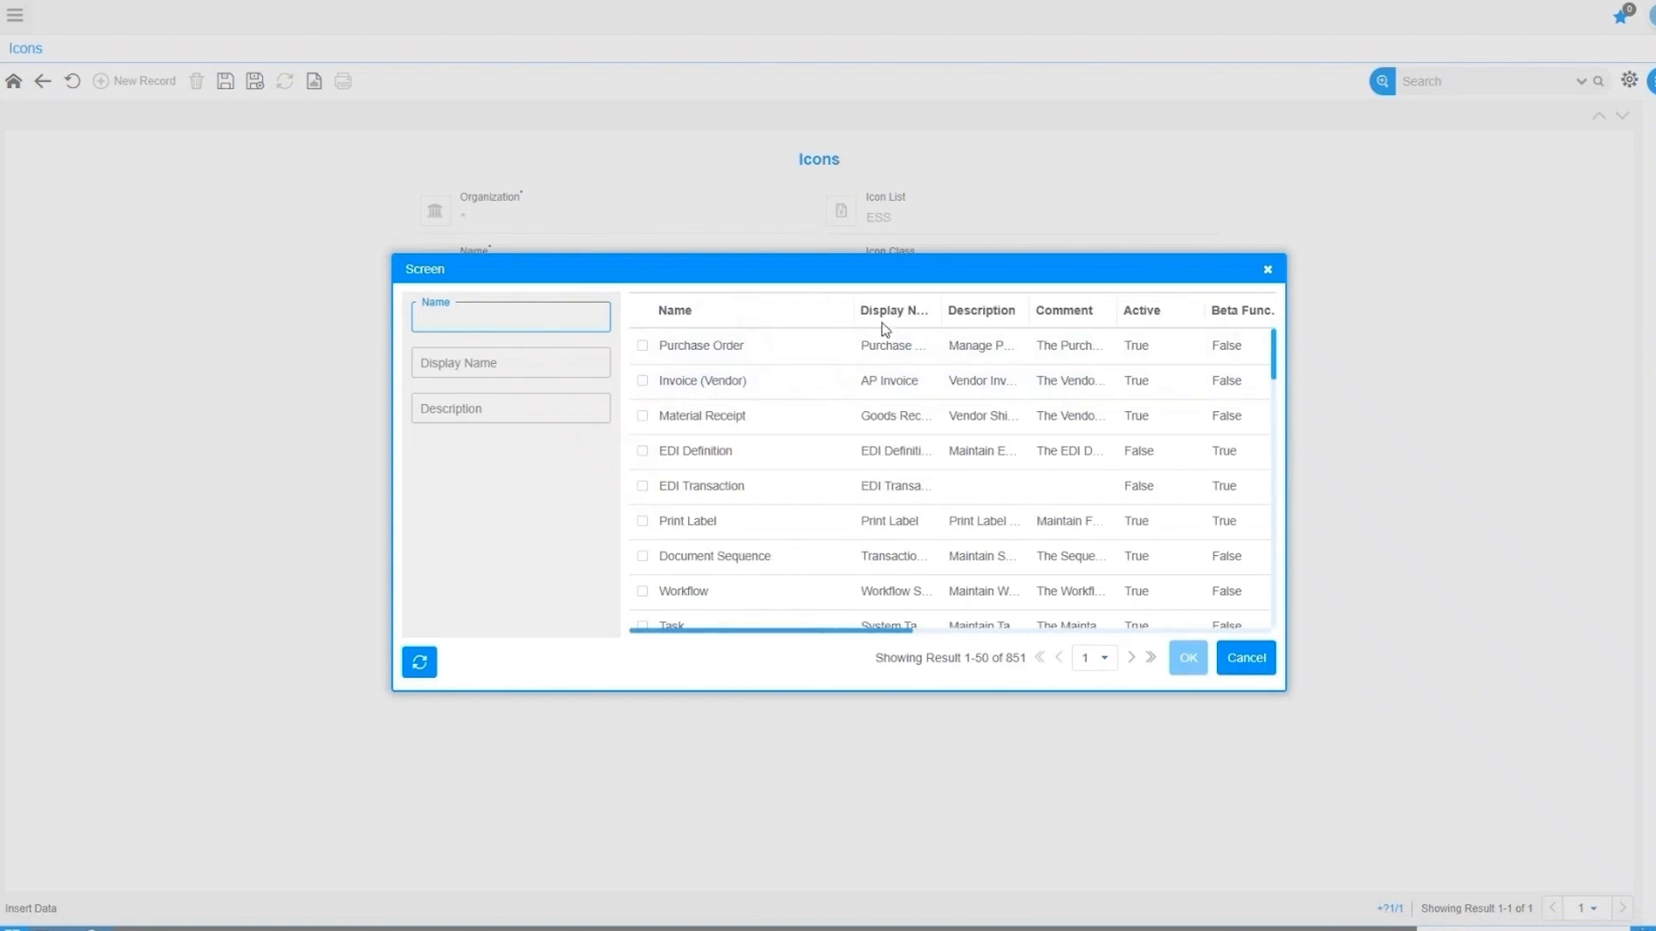
{"action": "type", "text": "VA058_"}
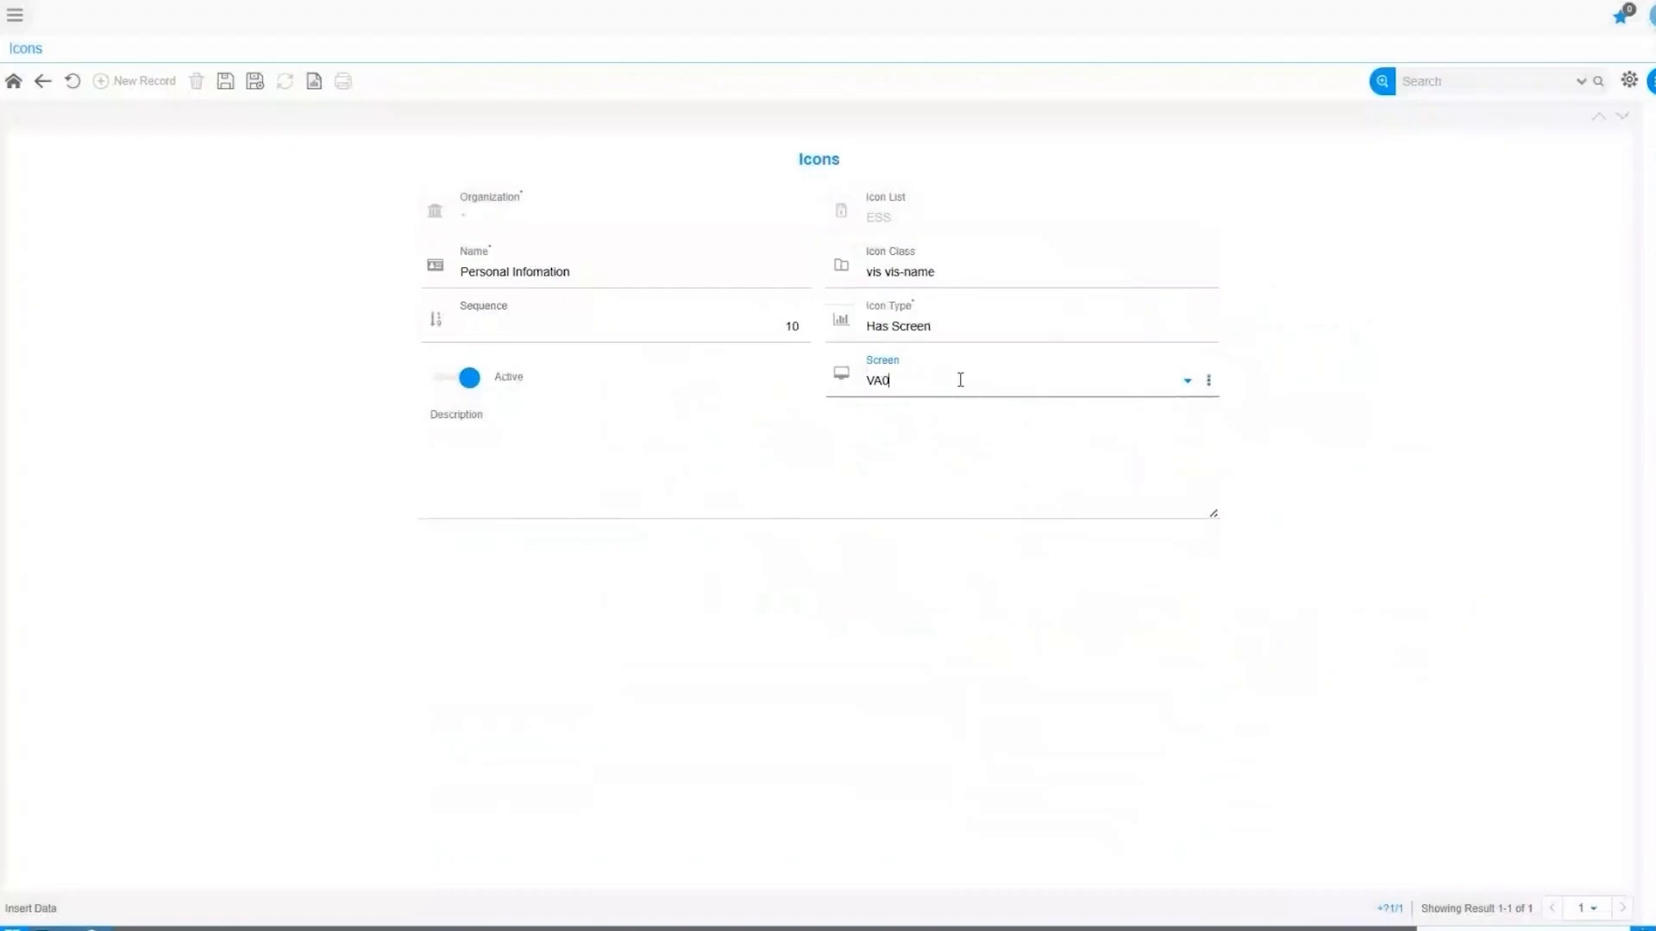
{"action": "type", "text": "58"}
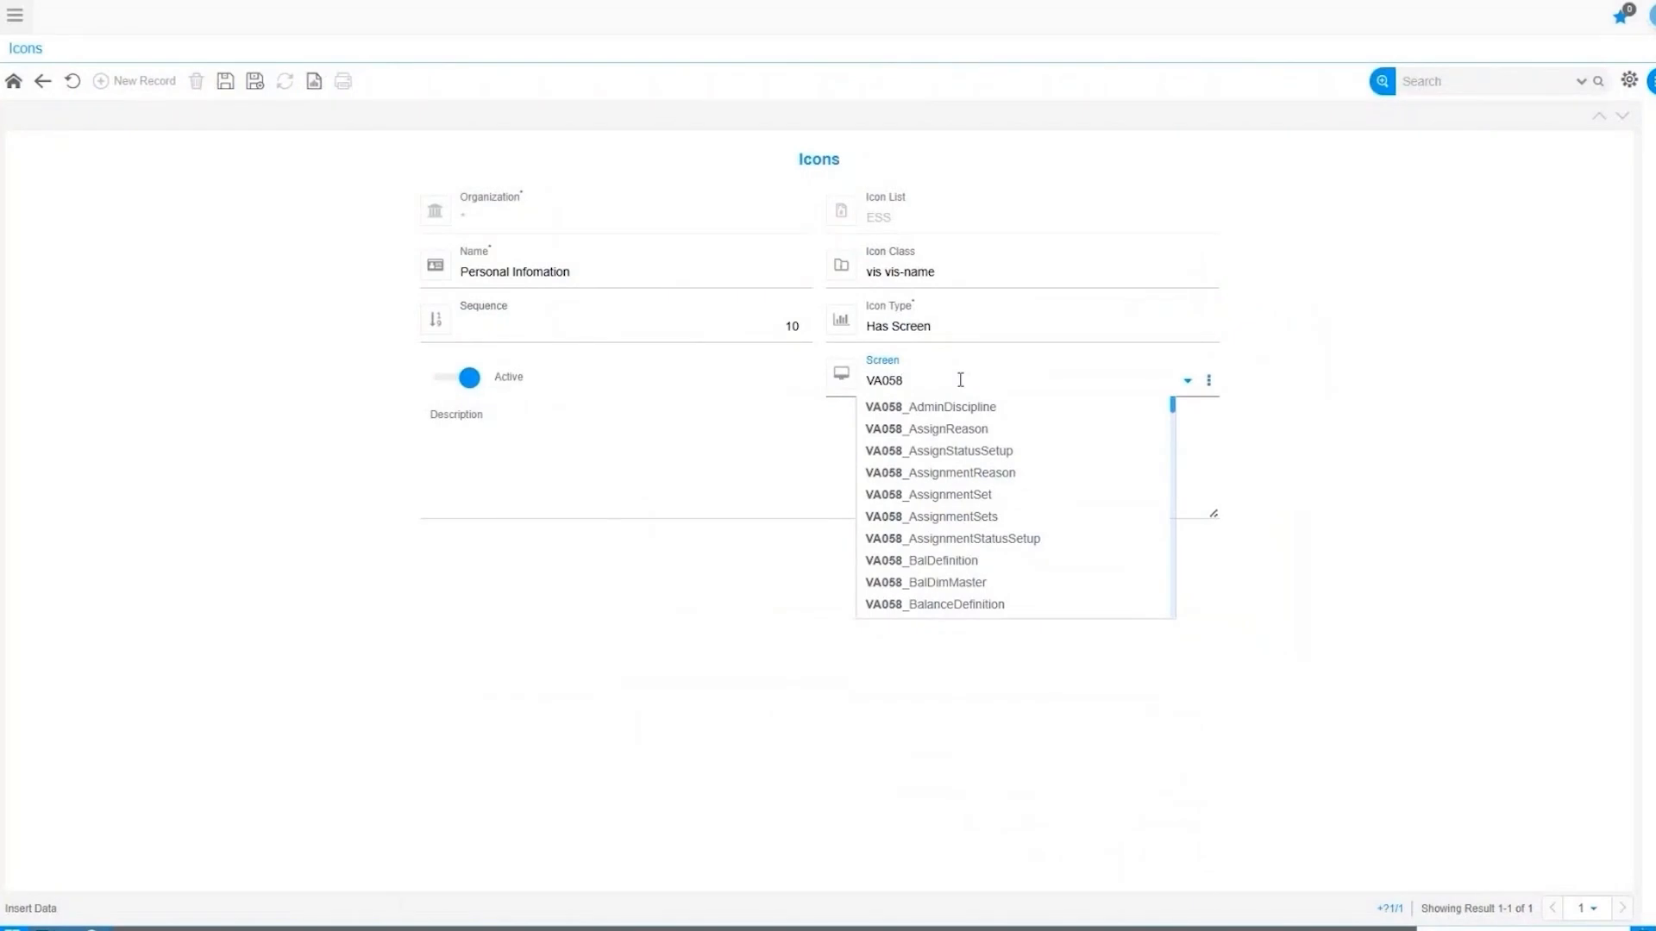
{"action": "left_click_drag", "start_coordinate": [1172, 407], "coordinate": [1166, 476]}
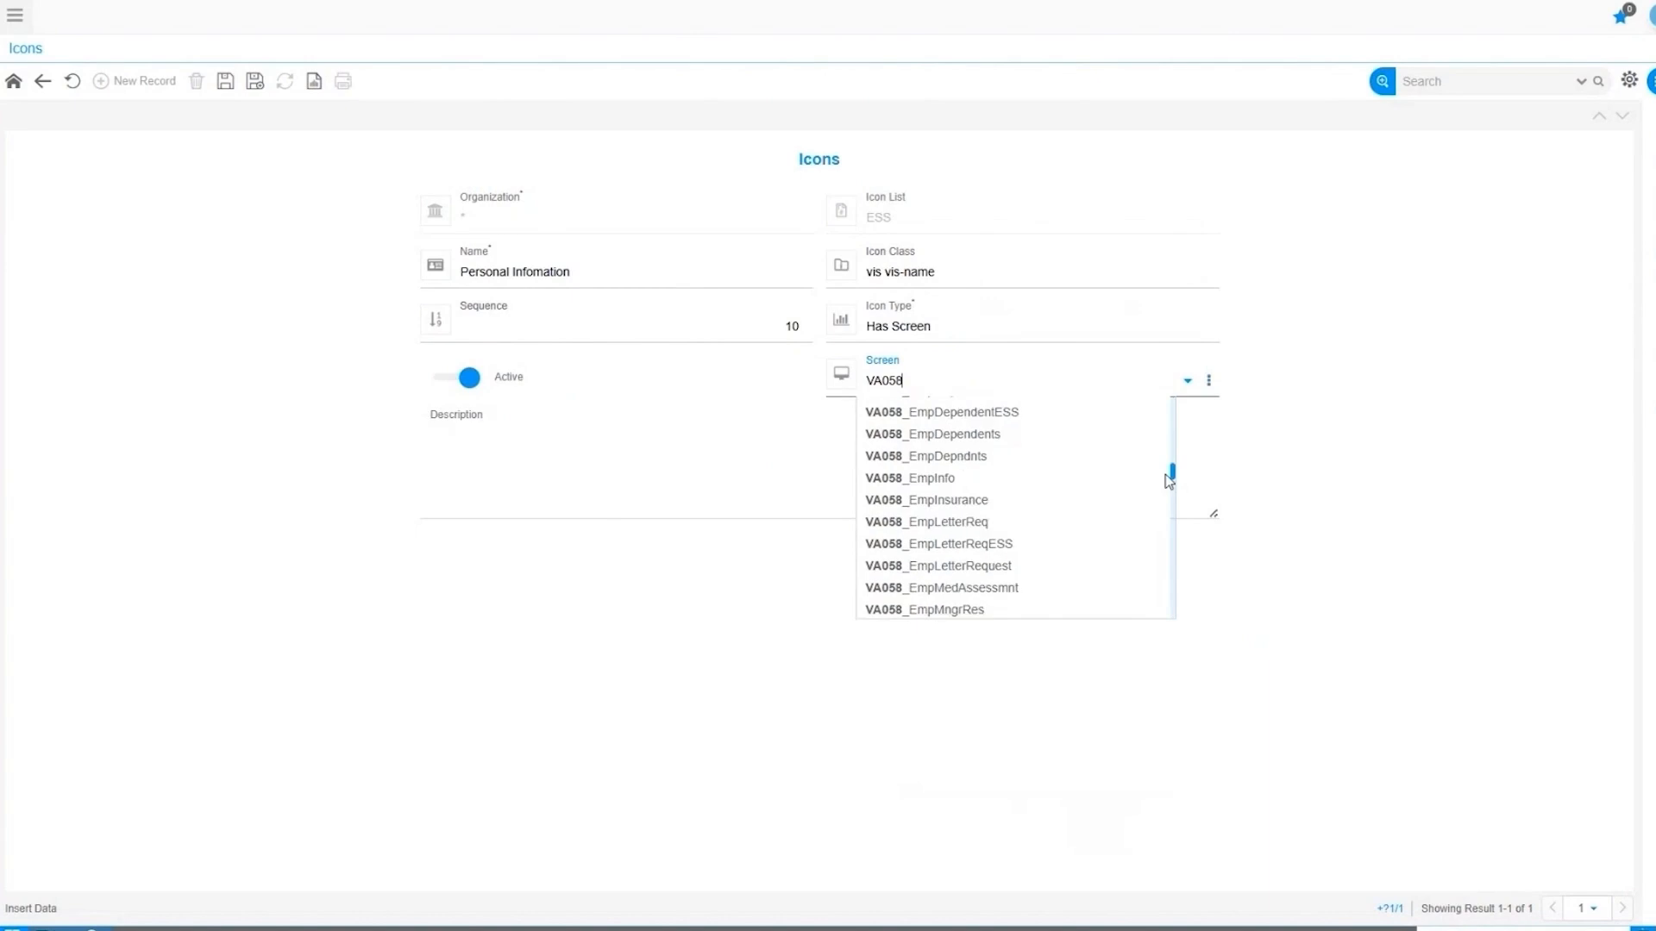
{"action": "scroll", "coordinate": [976, 571], "scroll_direction": "down", "scroll_amount": 1}
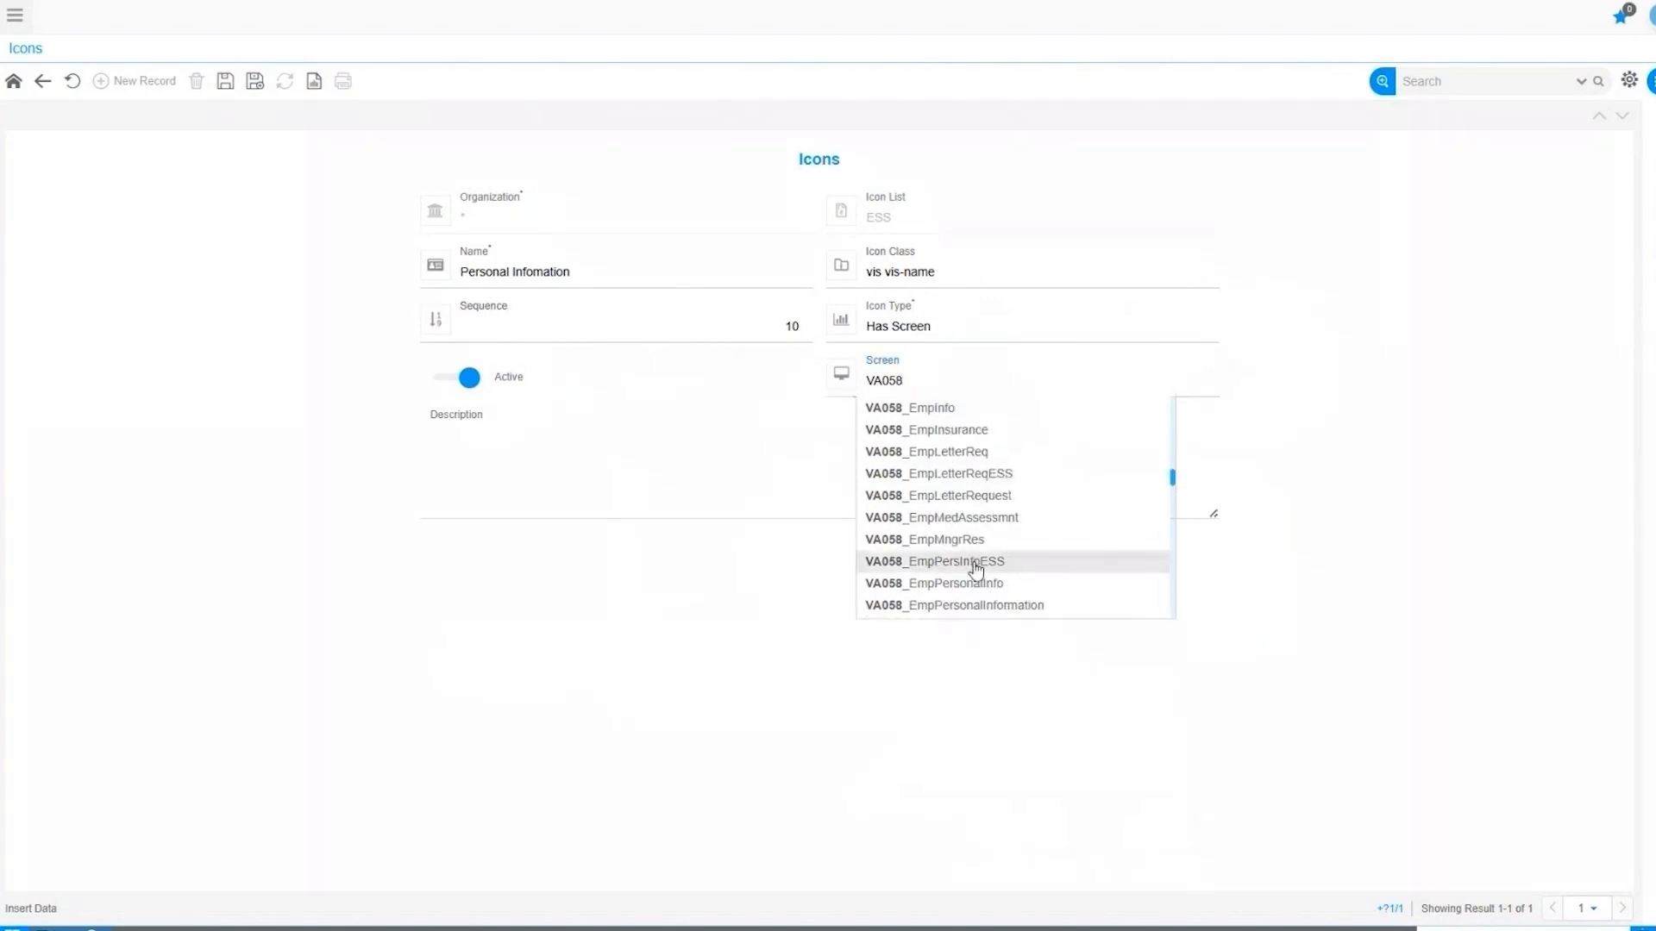
{"action": "left_click", "coordinate": [976, 569]}
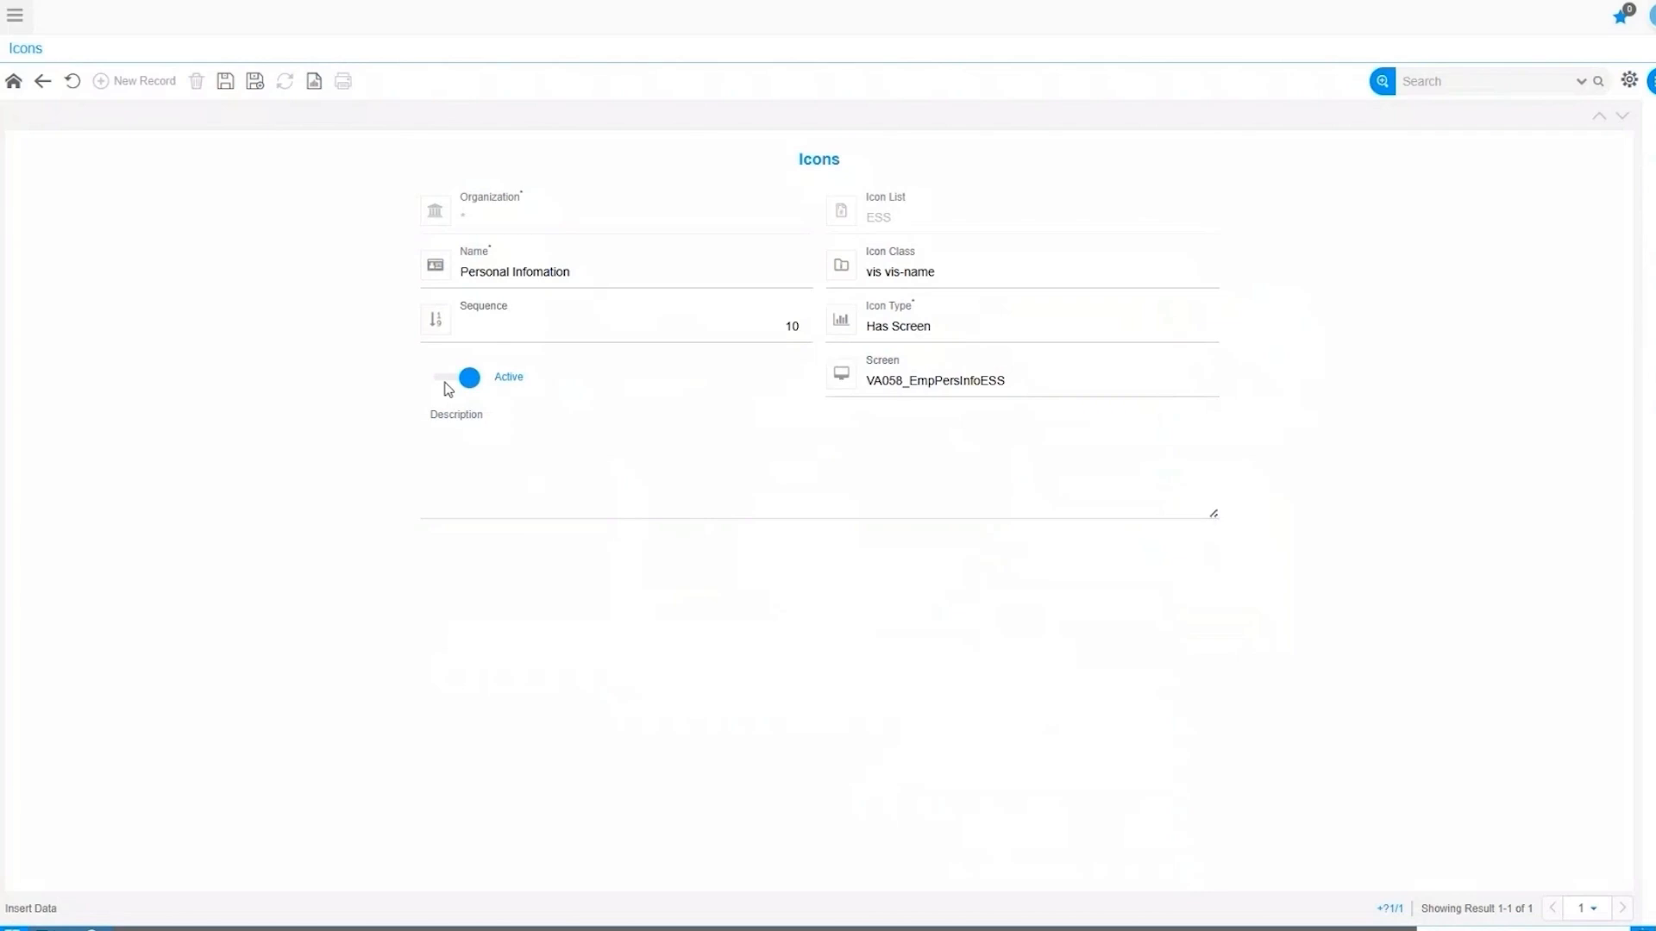
Save the Personal Infomation icon record, then log back in with the account password.
{"action": "left_click", "coordinate": [463, 461]}
{"action": "left_click", "coordinate": [225, 83]}
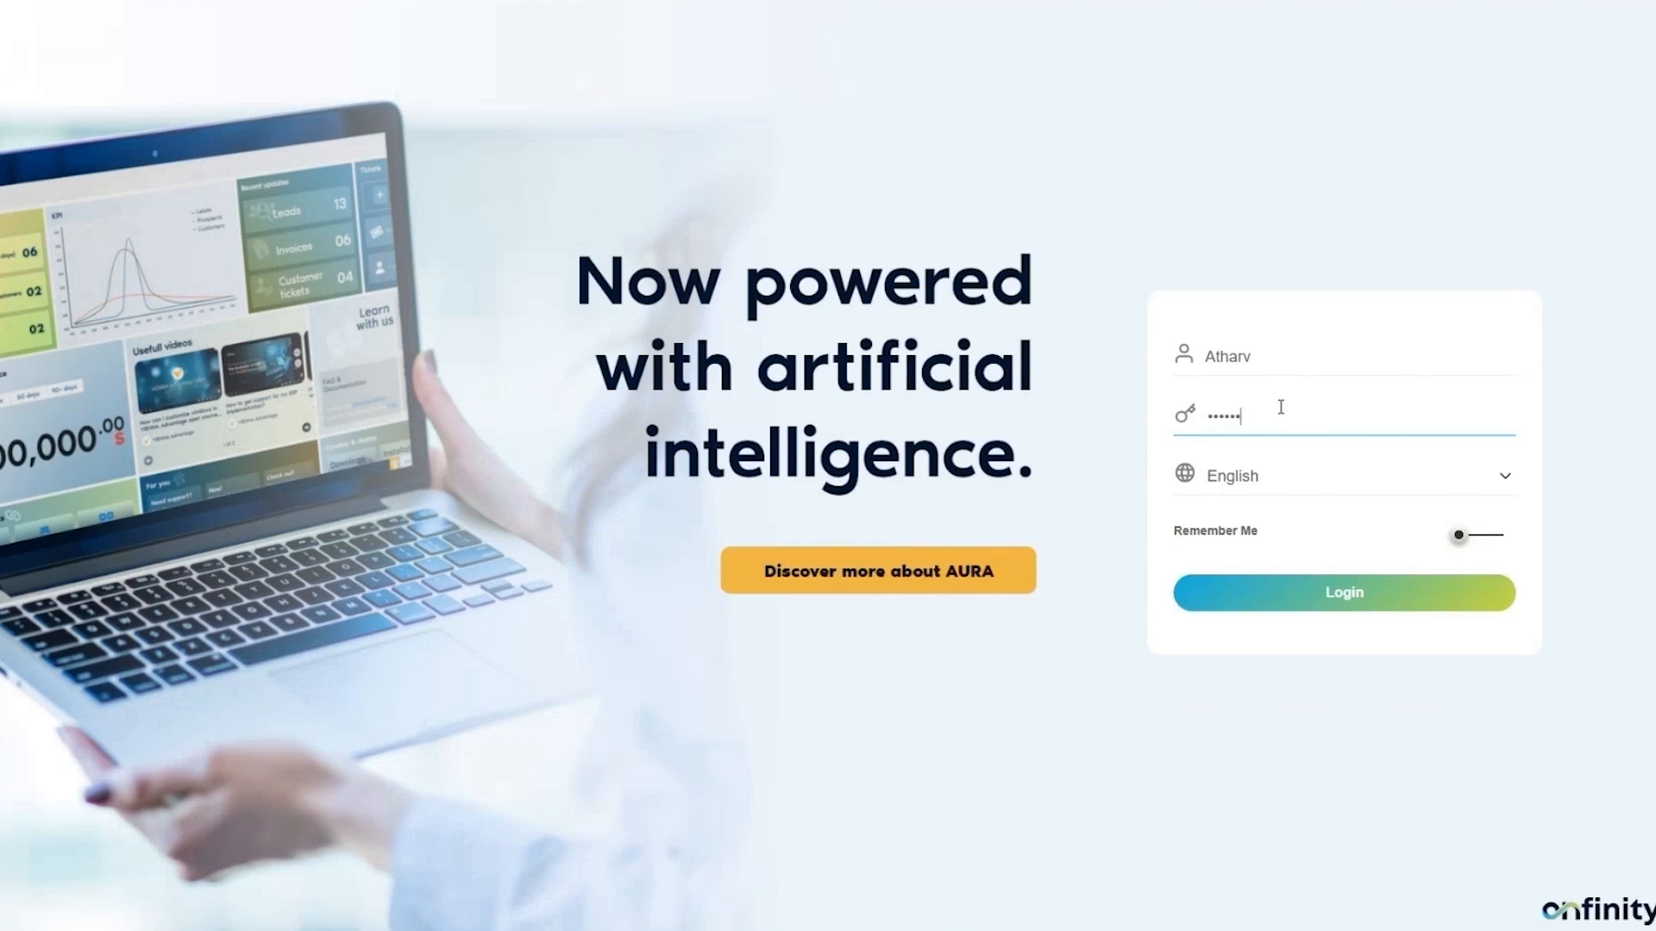
{"action": "type", "text": "••••"}
{"action": "key", "text": "Return"}
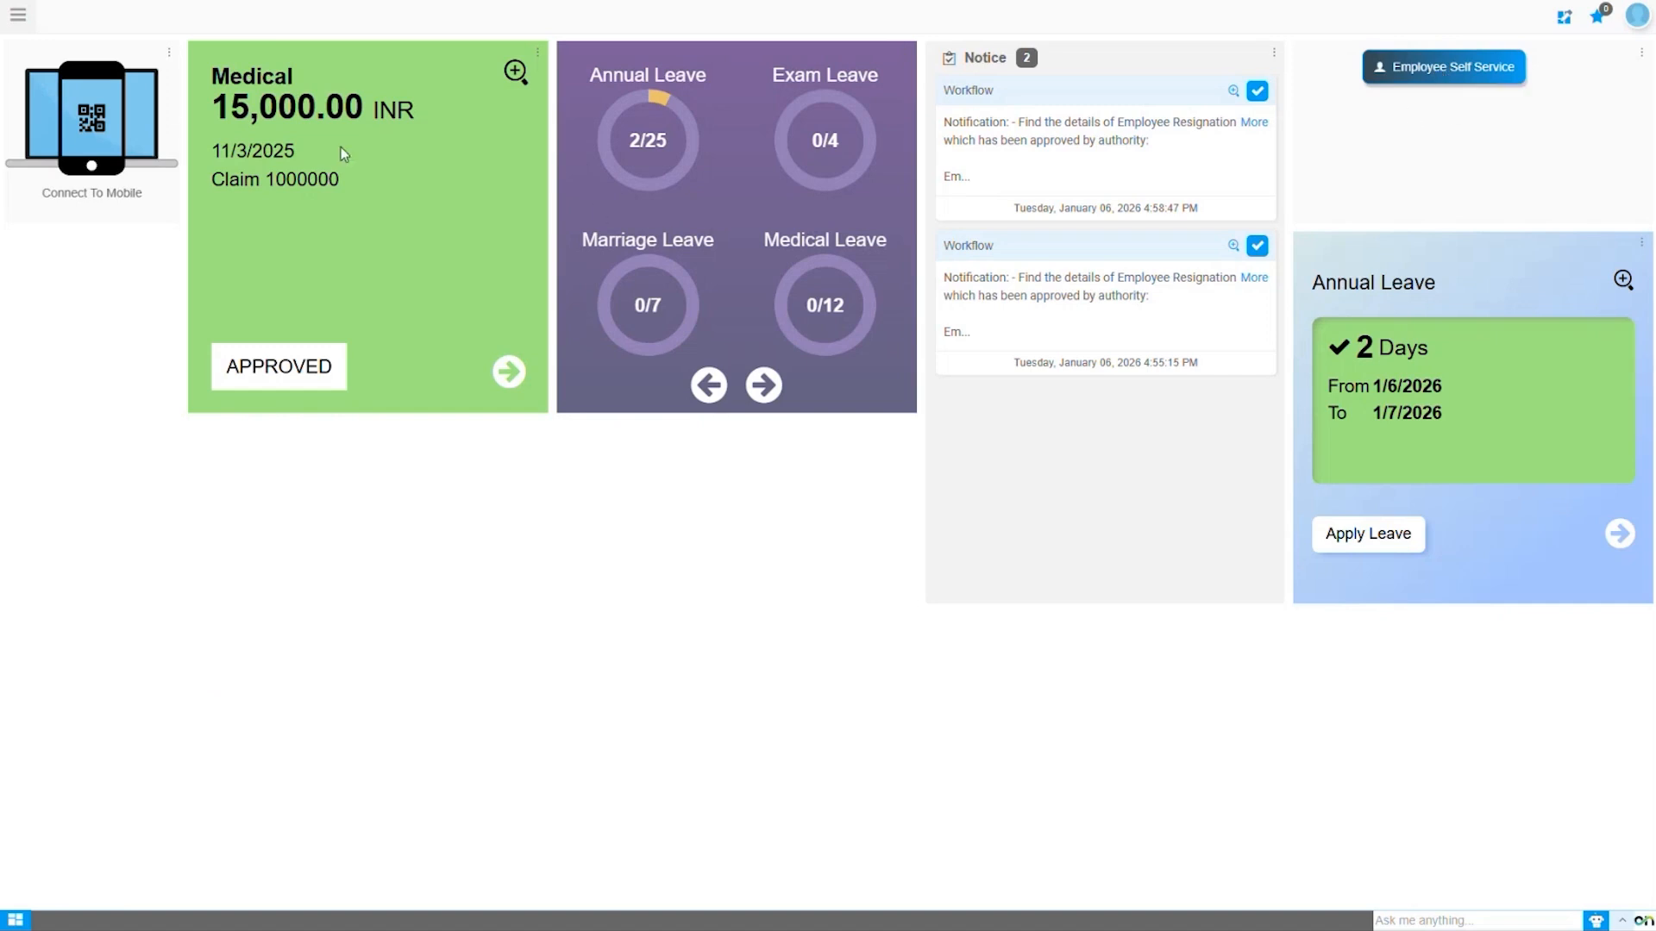
Reopen the HR Management module and bring up its Self Service menu.
{"action": "left_click", "coordinate": [17, 15]}
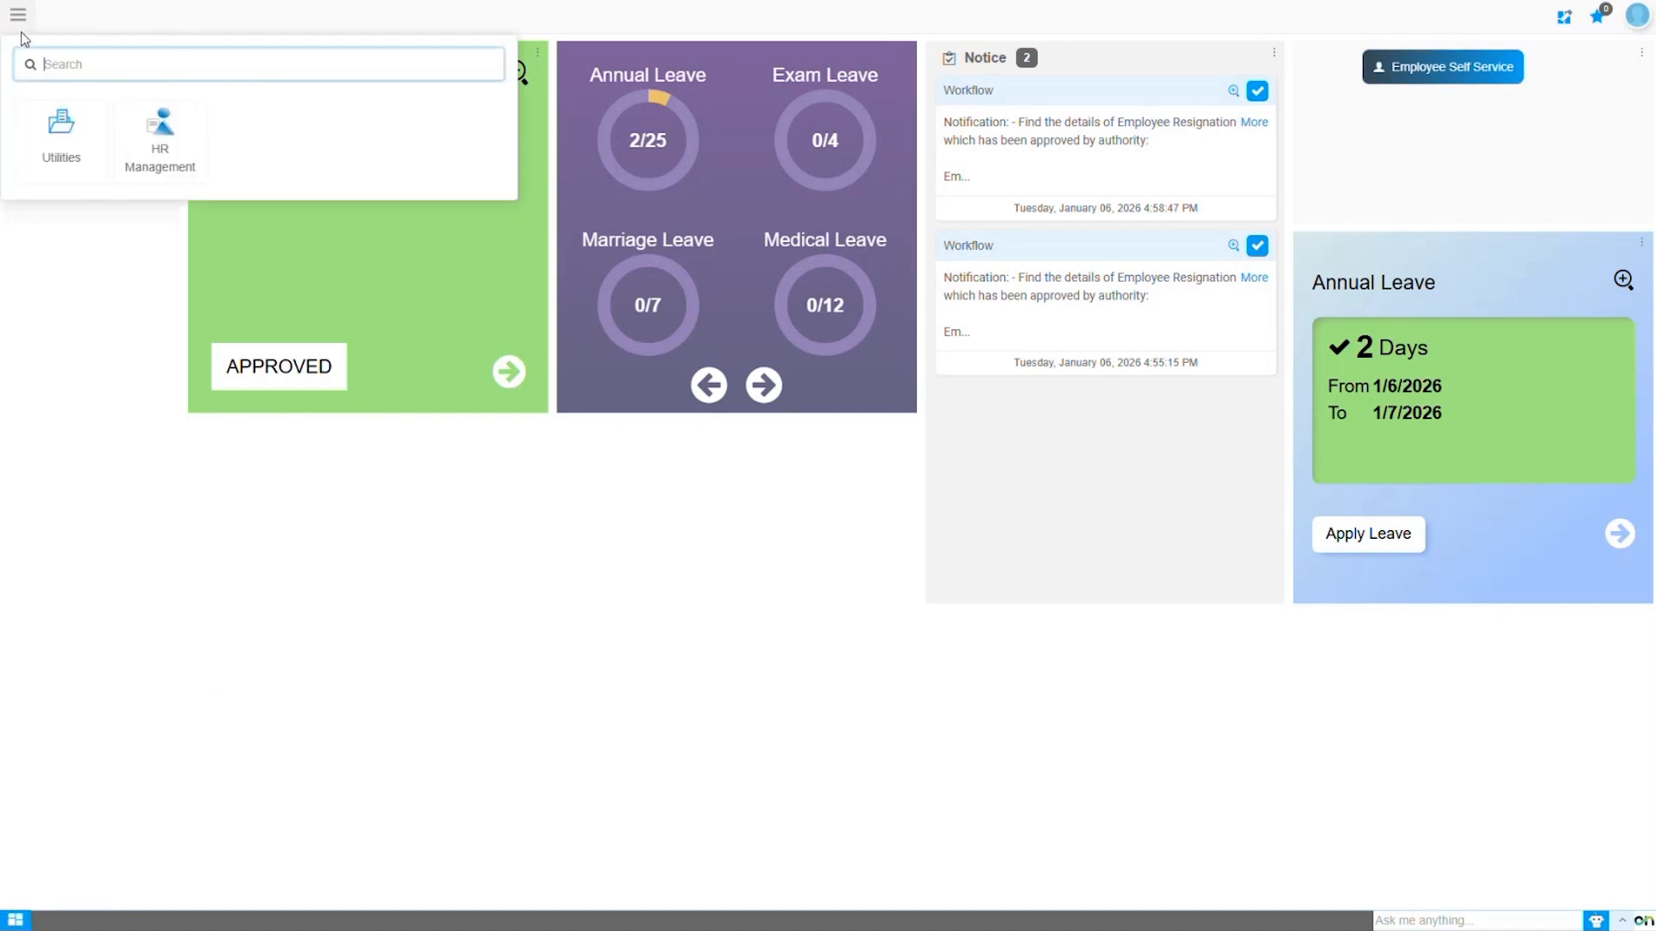
{"action": "left_click", "coordinate": [163, 140]}
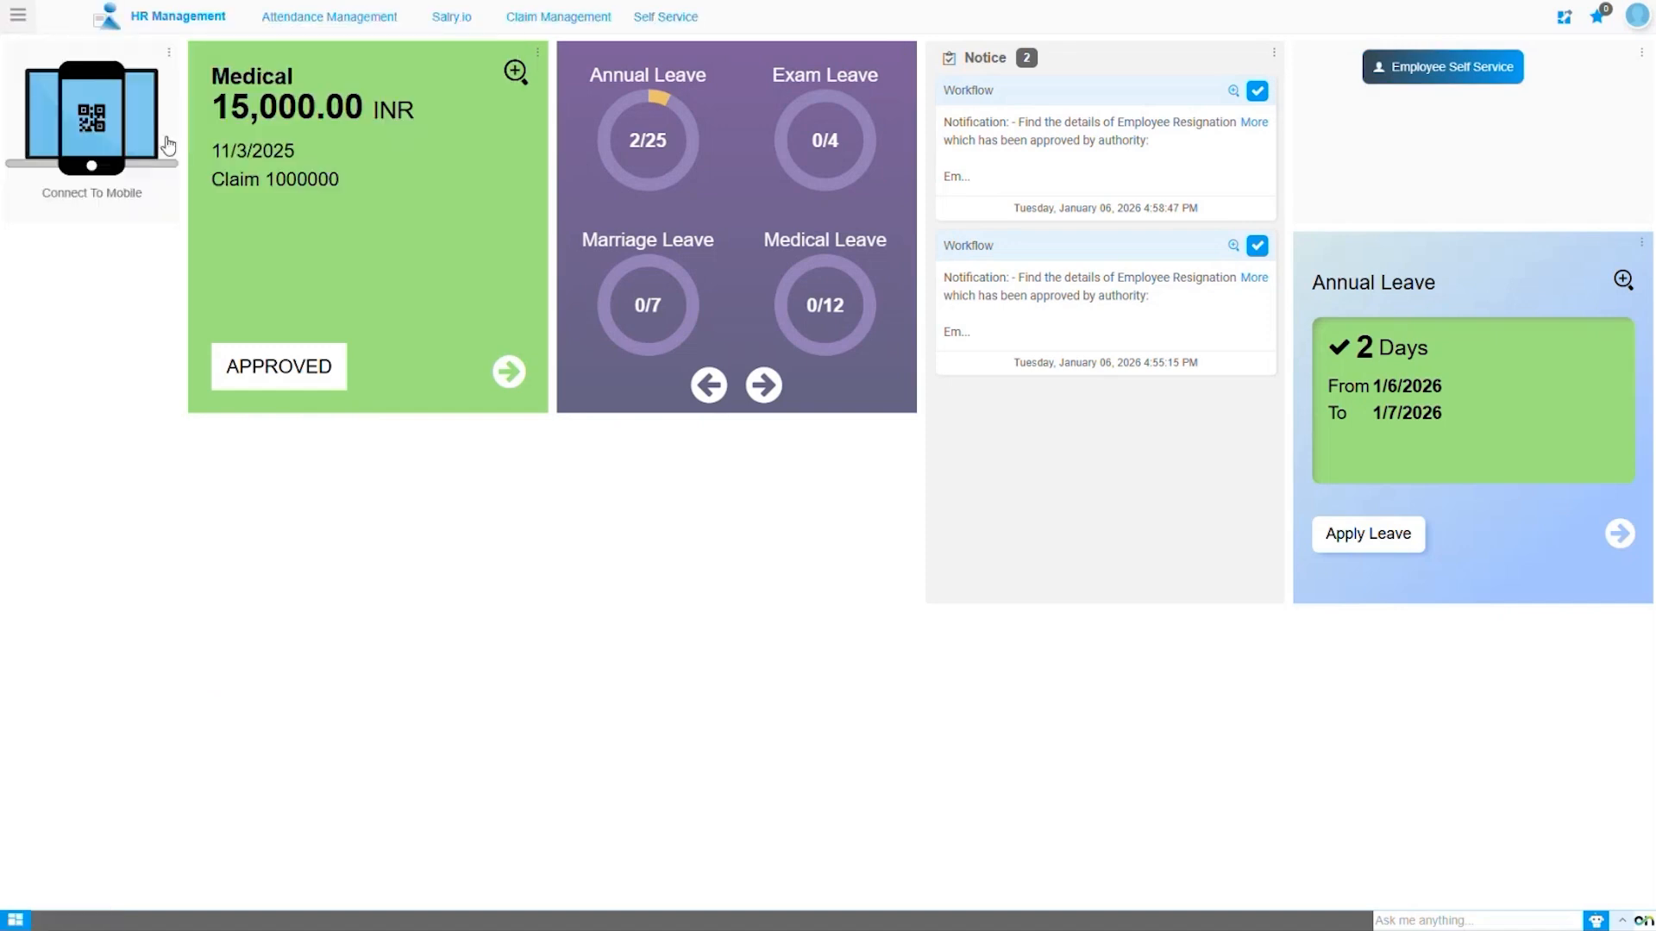
{"action": "mouse_move", "coordinate": [653, 24]}
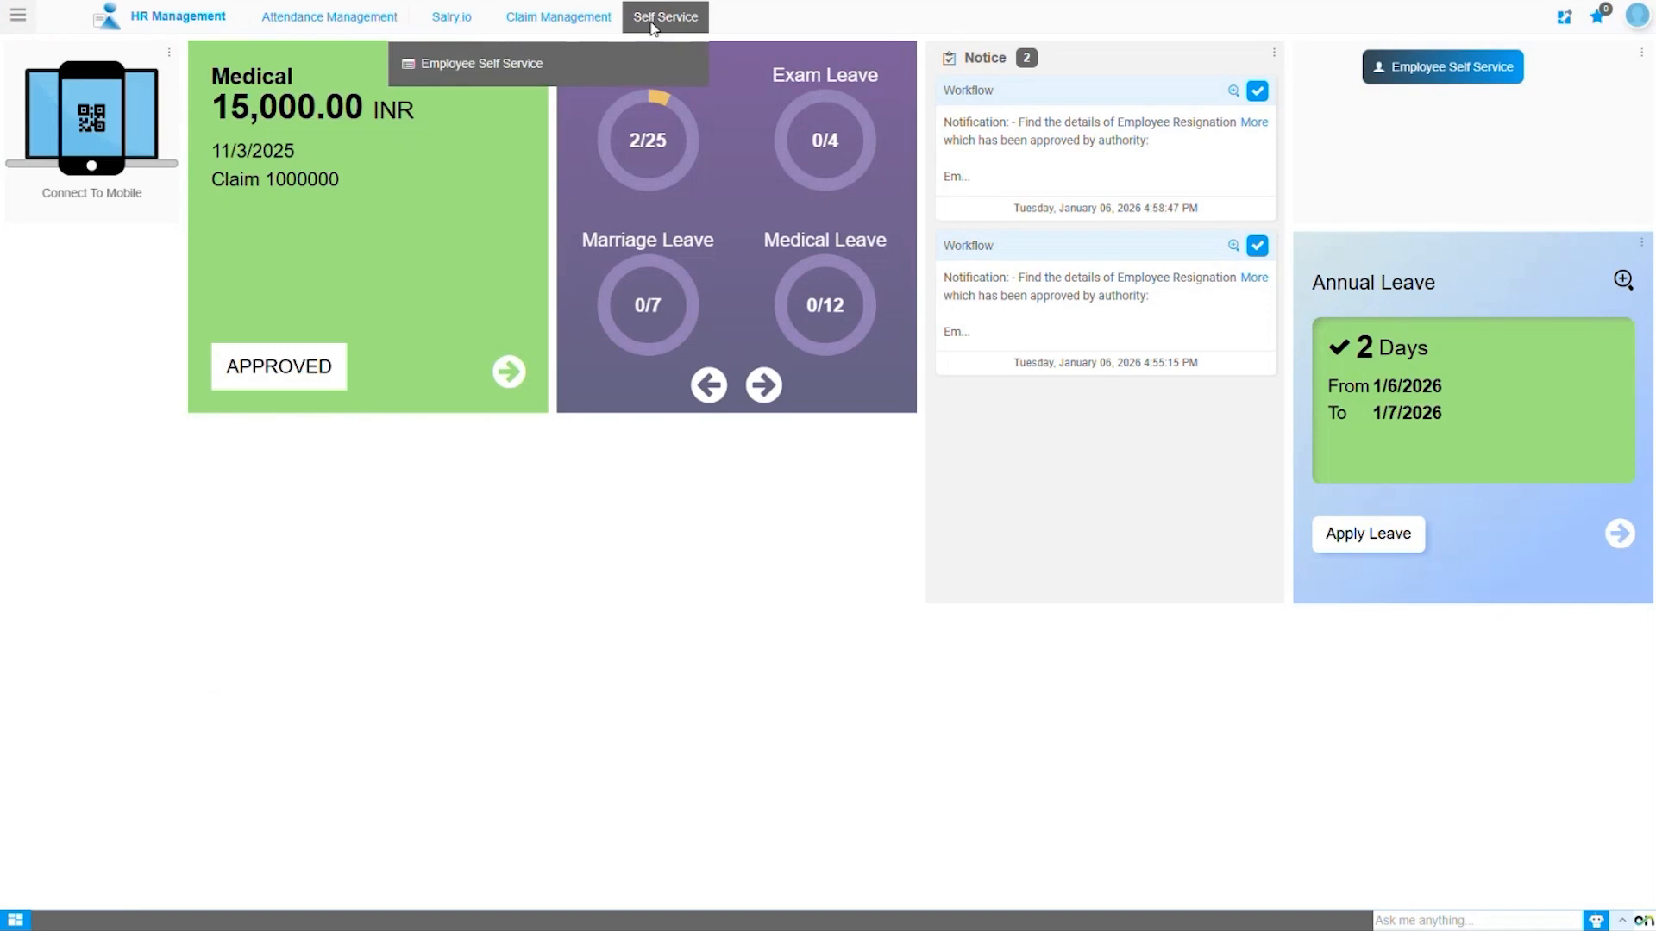
Check that Employee Self Service's Personal Information icon opens the employee's personal details, then go back to the Icons window.
{"action": "left_click", "coordinate": [480, 71]}
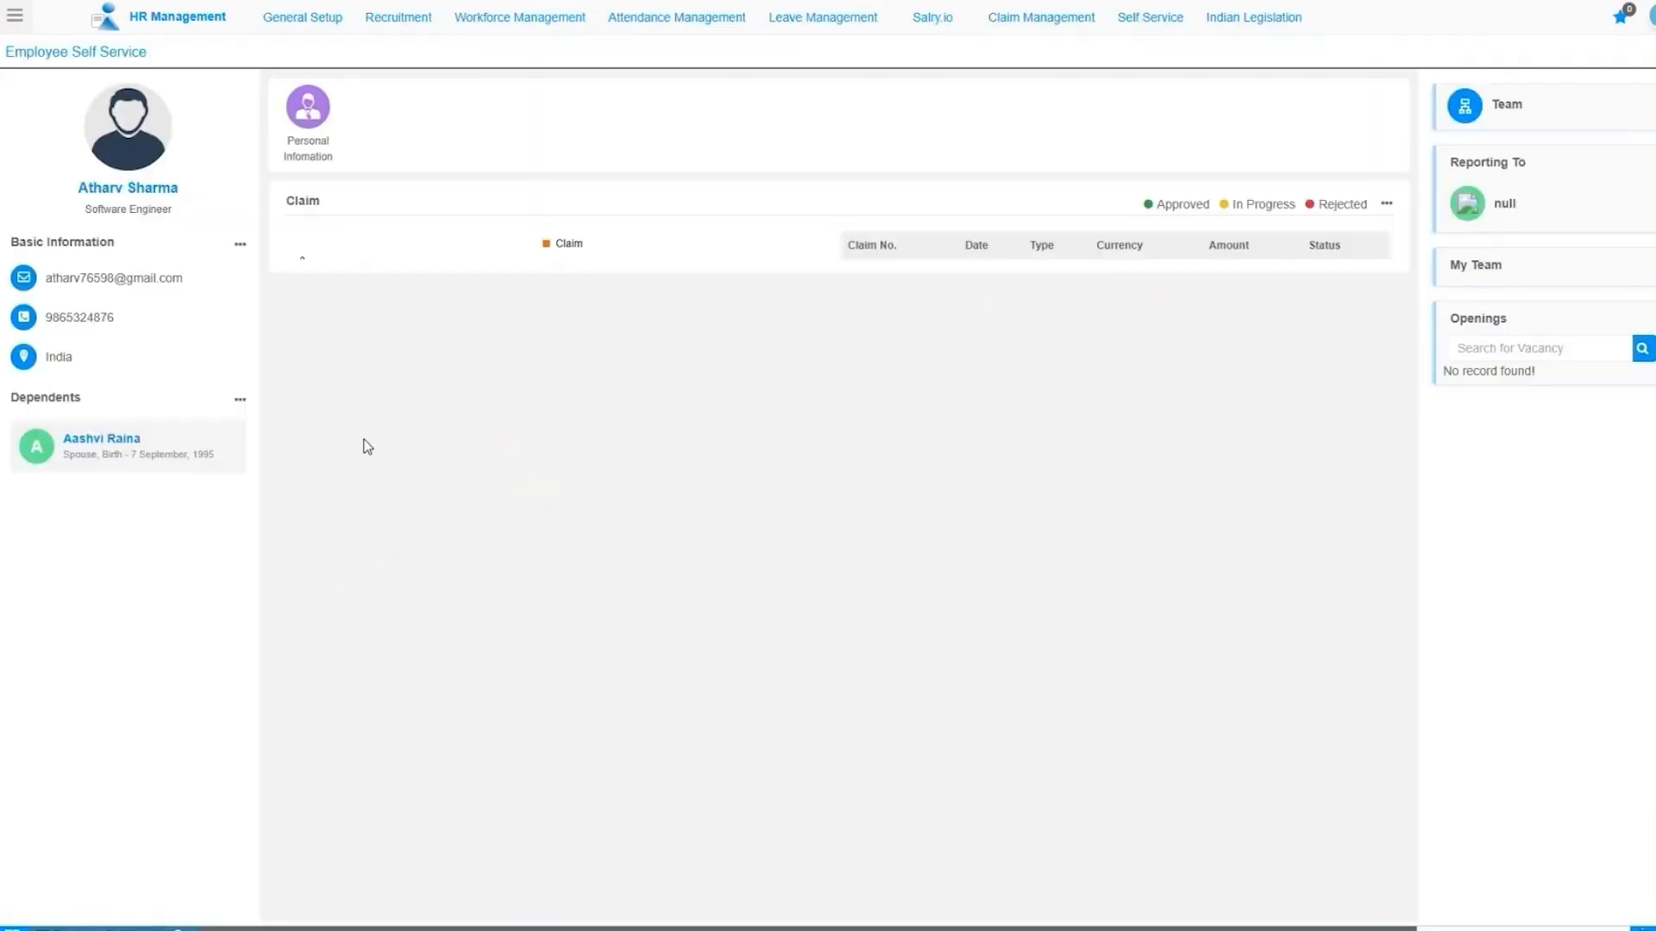
{"action": "left_click", "coordinate": [312, 114]}
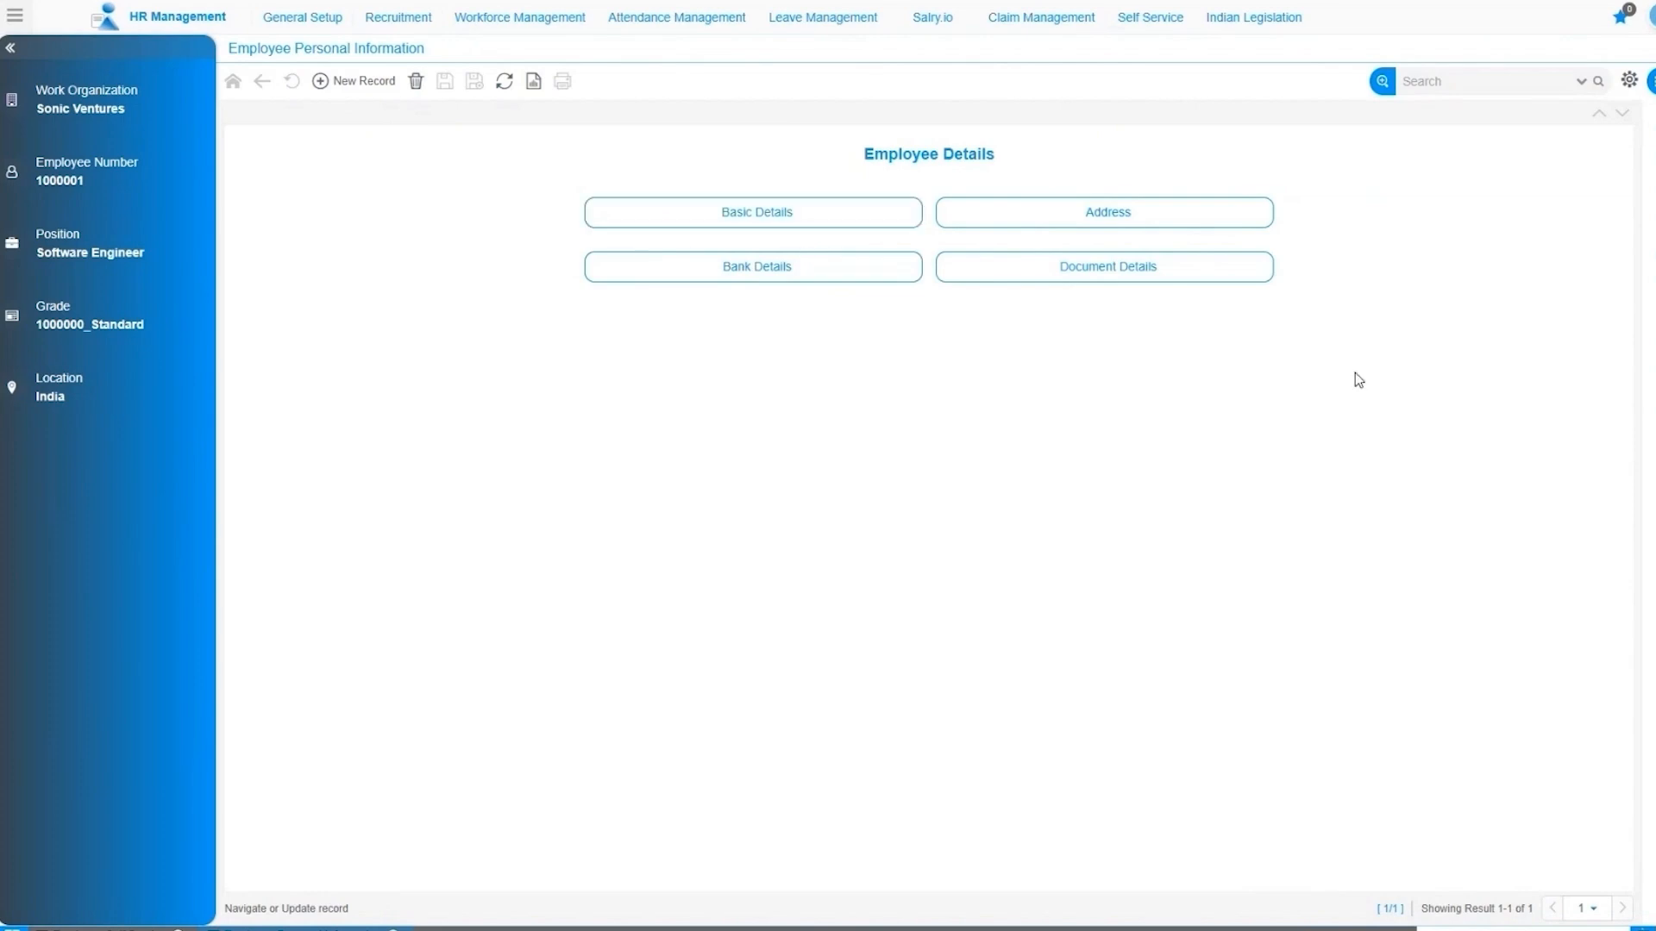
{"action": "left_click", "coordinate": [1651, 48]}
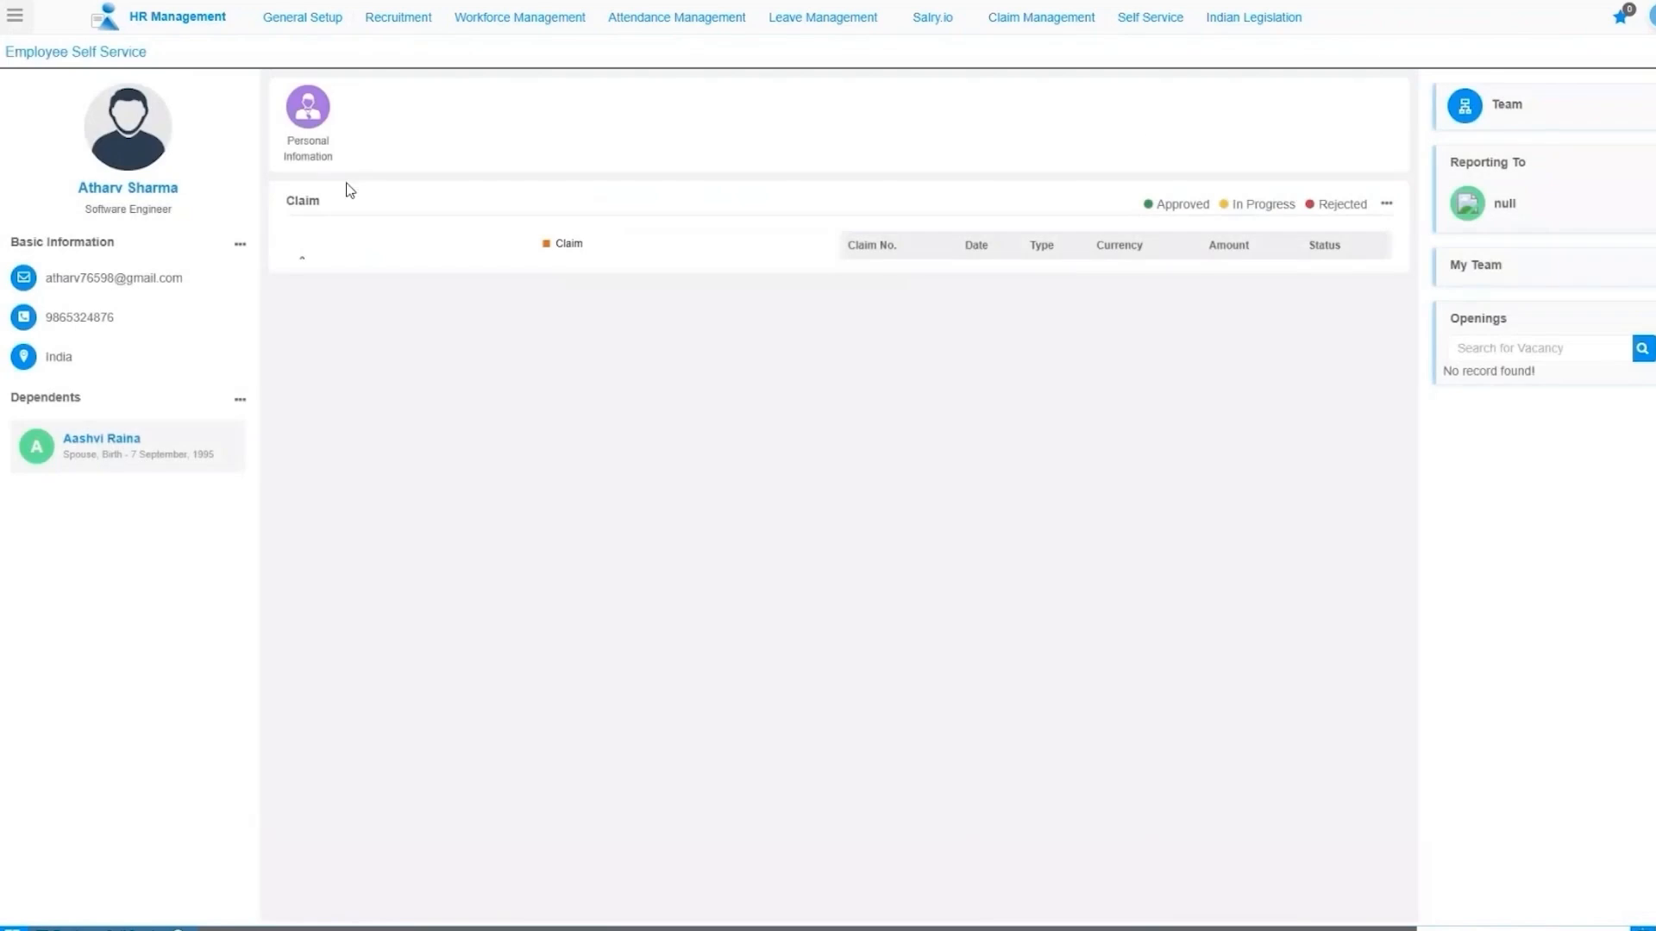
{"action": "left_click", "coordinate": [302, 156]}
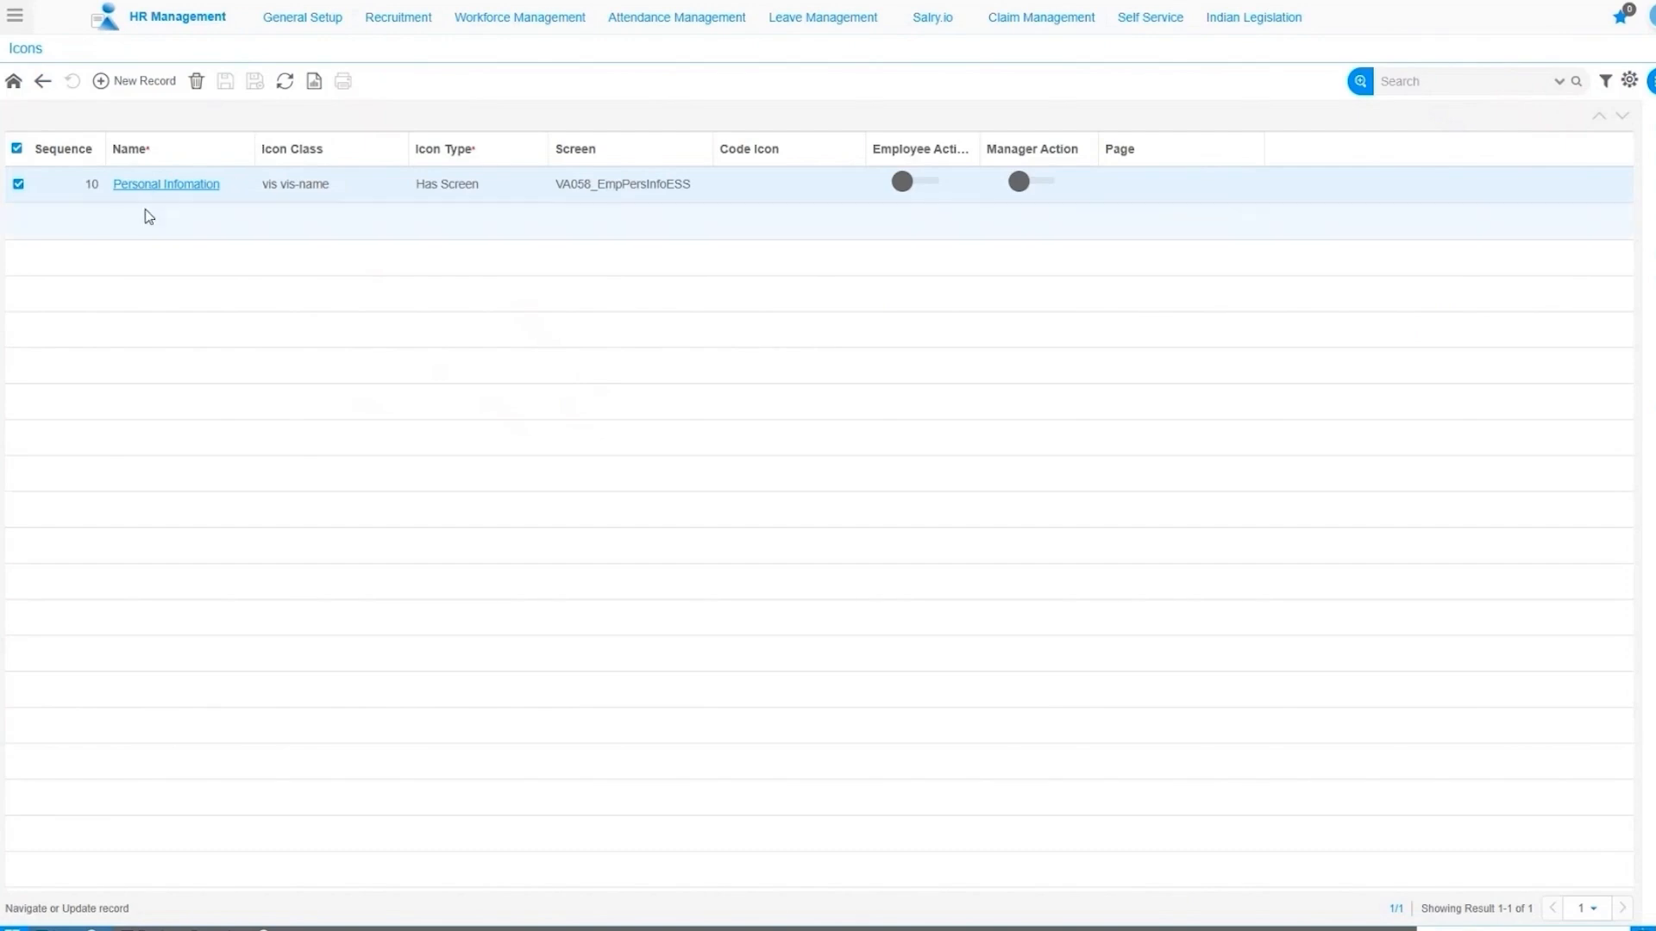
Add a new icon record named Payslip at sequence 20 and get ready to fill in its Icon Class.
{"action": "left_click", "coordinate": [142, 86]}
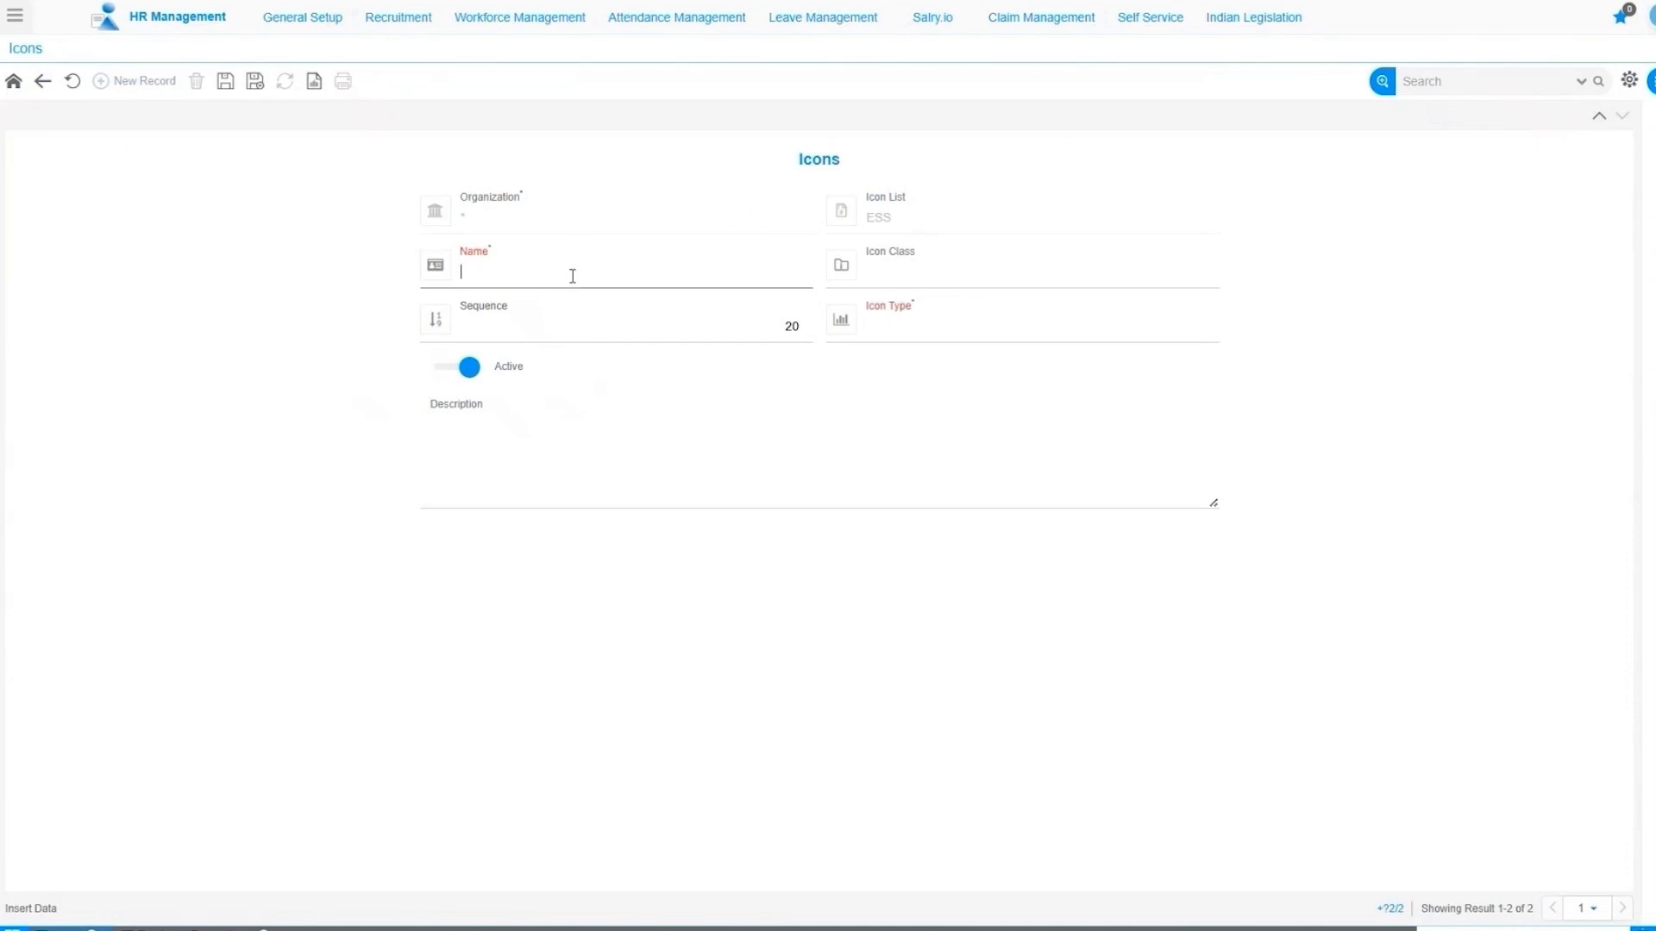
{"action": "type", "text": "Payslip"}
{"action": "left_click", "coordinate": [988, 259]}
{"action": "left_click", "coordinate": [1075, 286]}
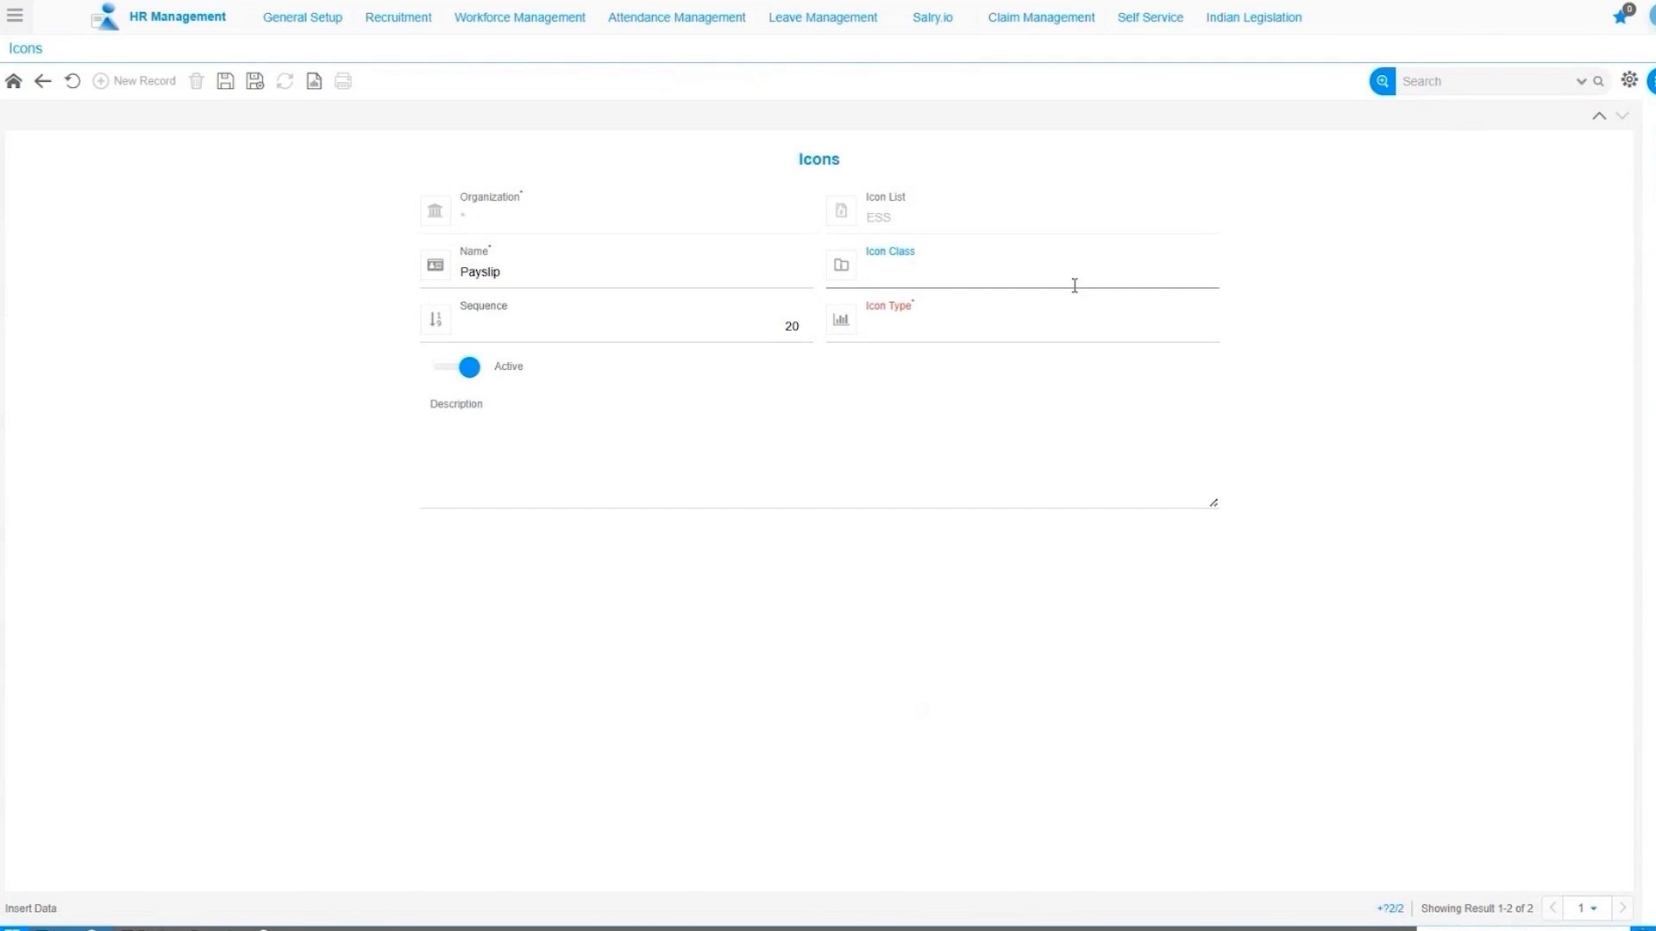
{"action": "key", "text": "ctrl+Tab"}
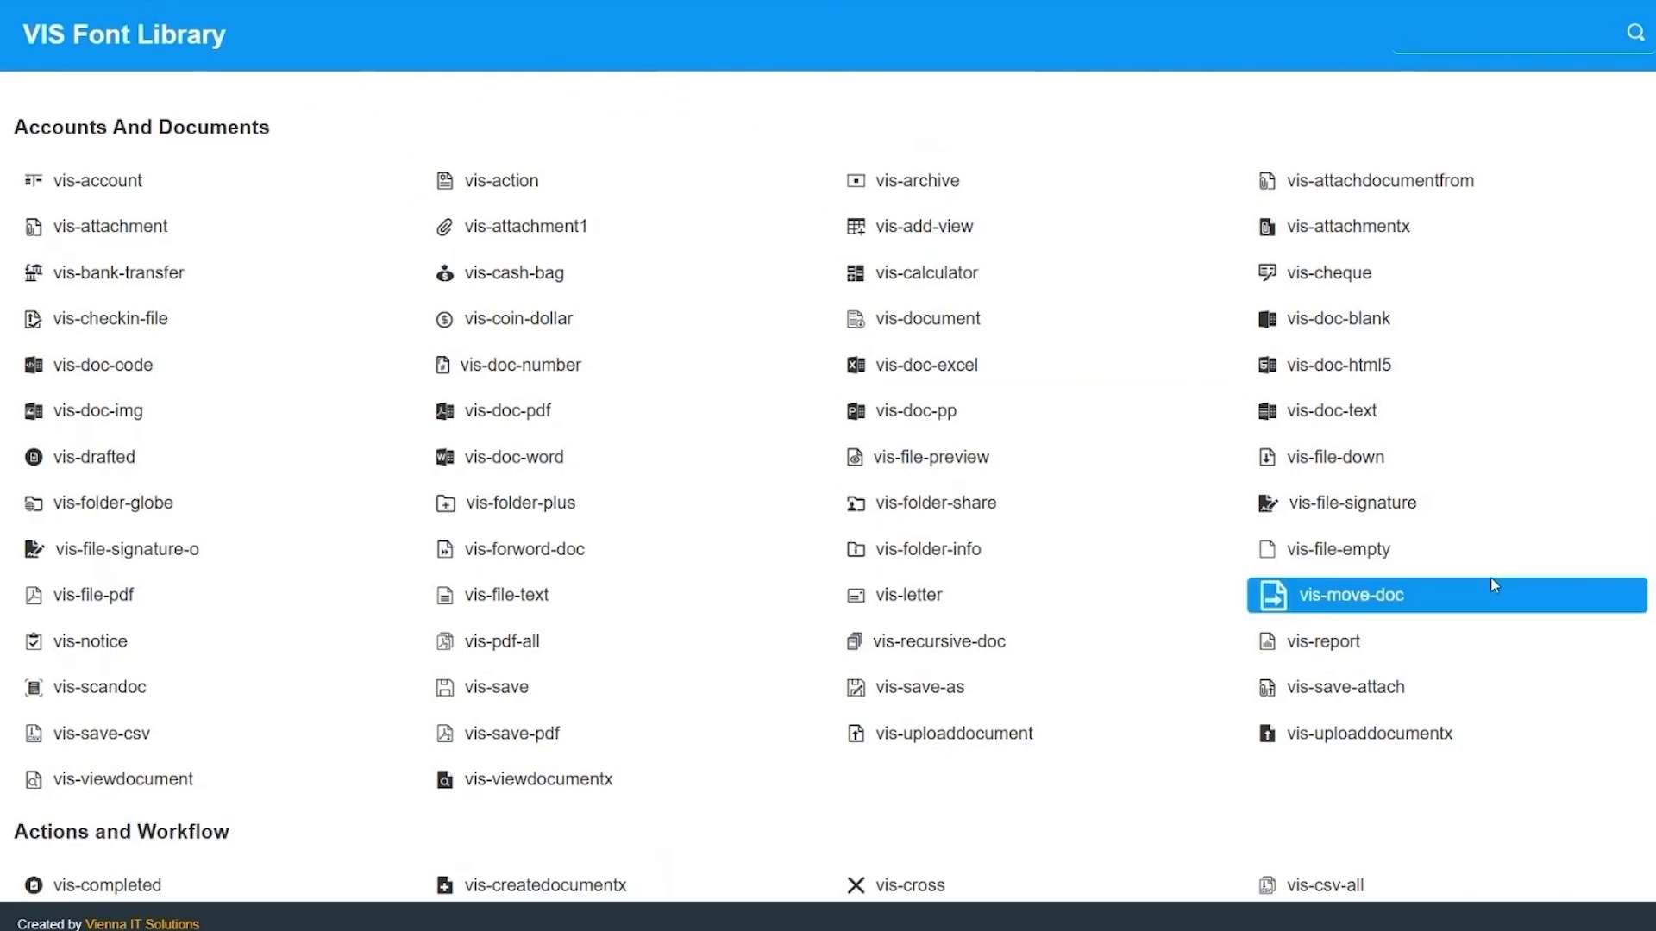
Search the VIS Font Library for 'text' and copy the vis-file-text class name.
{"action": "scroll", "coordinate": [1633, 193], "scroll_direction": "down", "scroll_amount": 3}
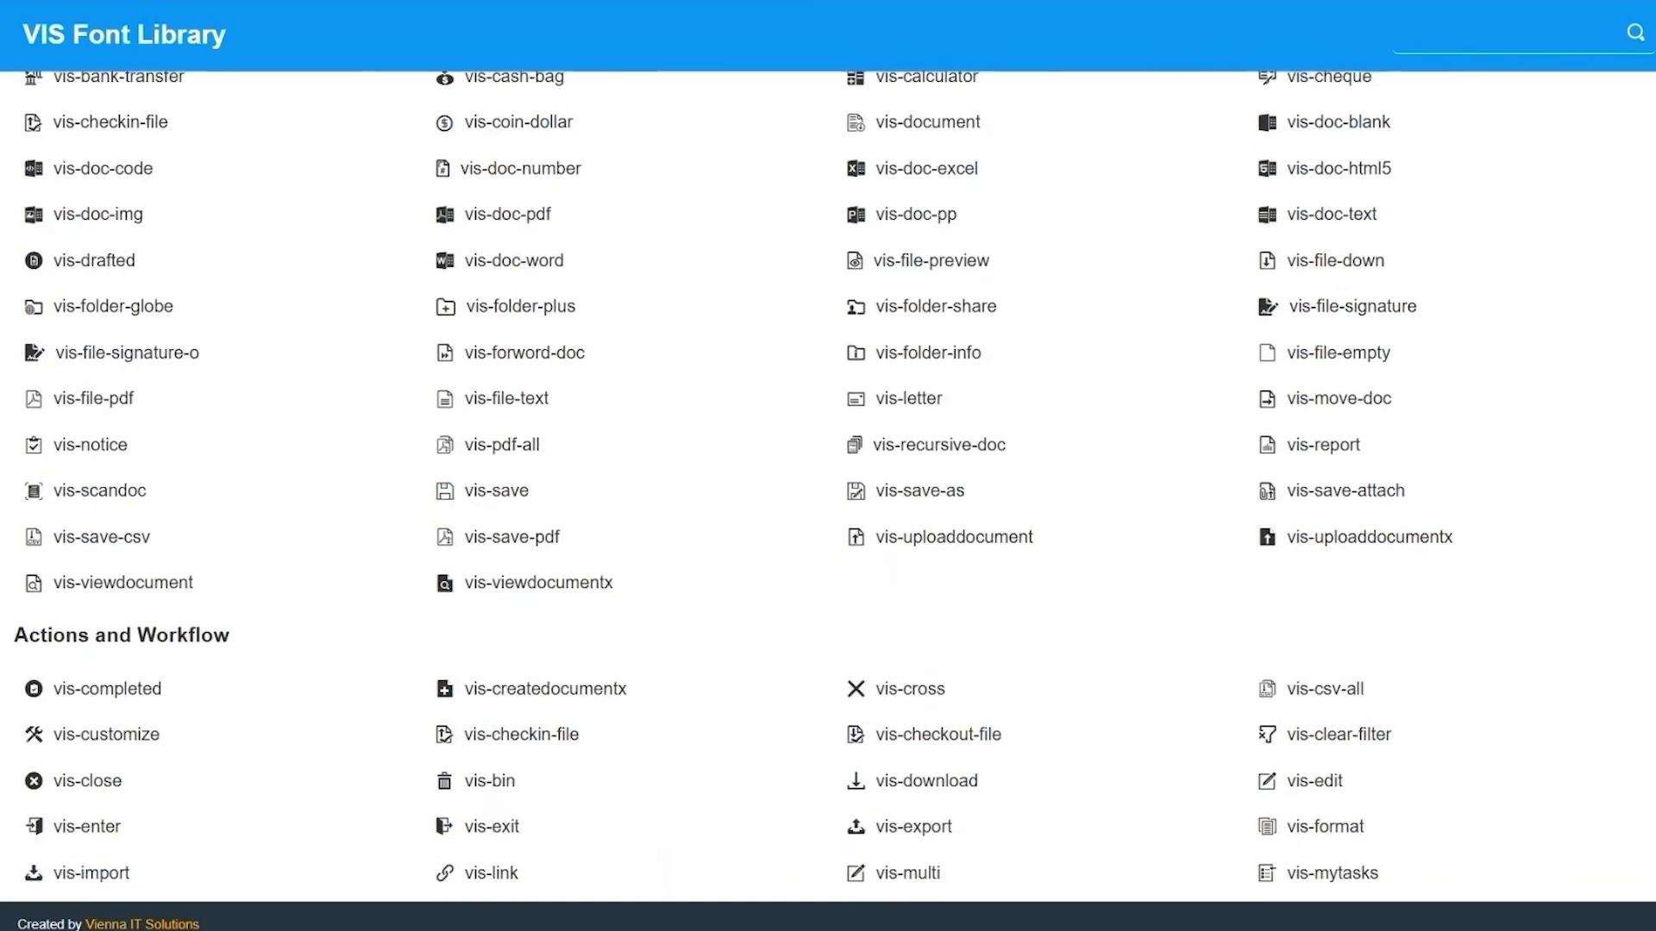
{"action": "scroll", "coordinate": [828, 483], "scroll_direction": "down", "scroll_amount": 3}
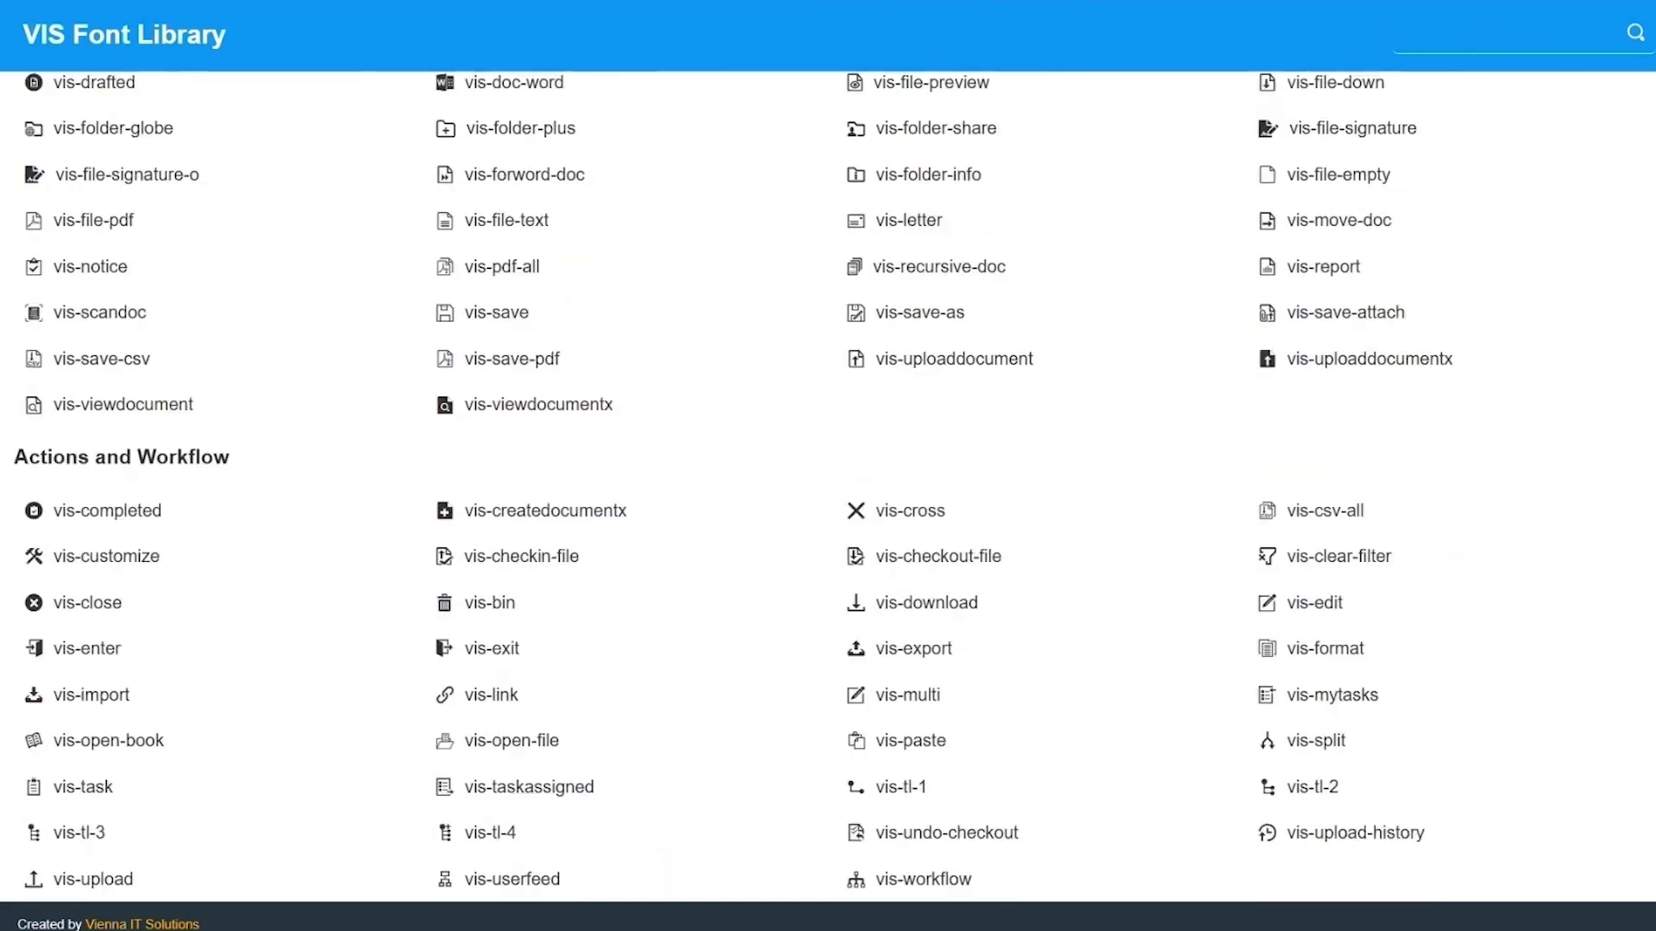
{"action": "scroll", "coordinate": [828, 483], "scroll_direction": "down", "scroll_amount": 8}
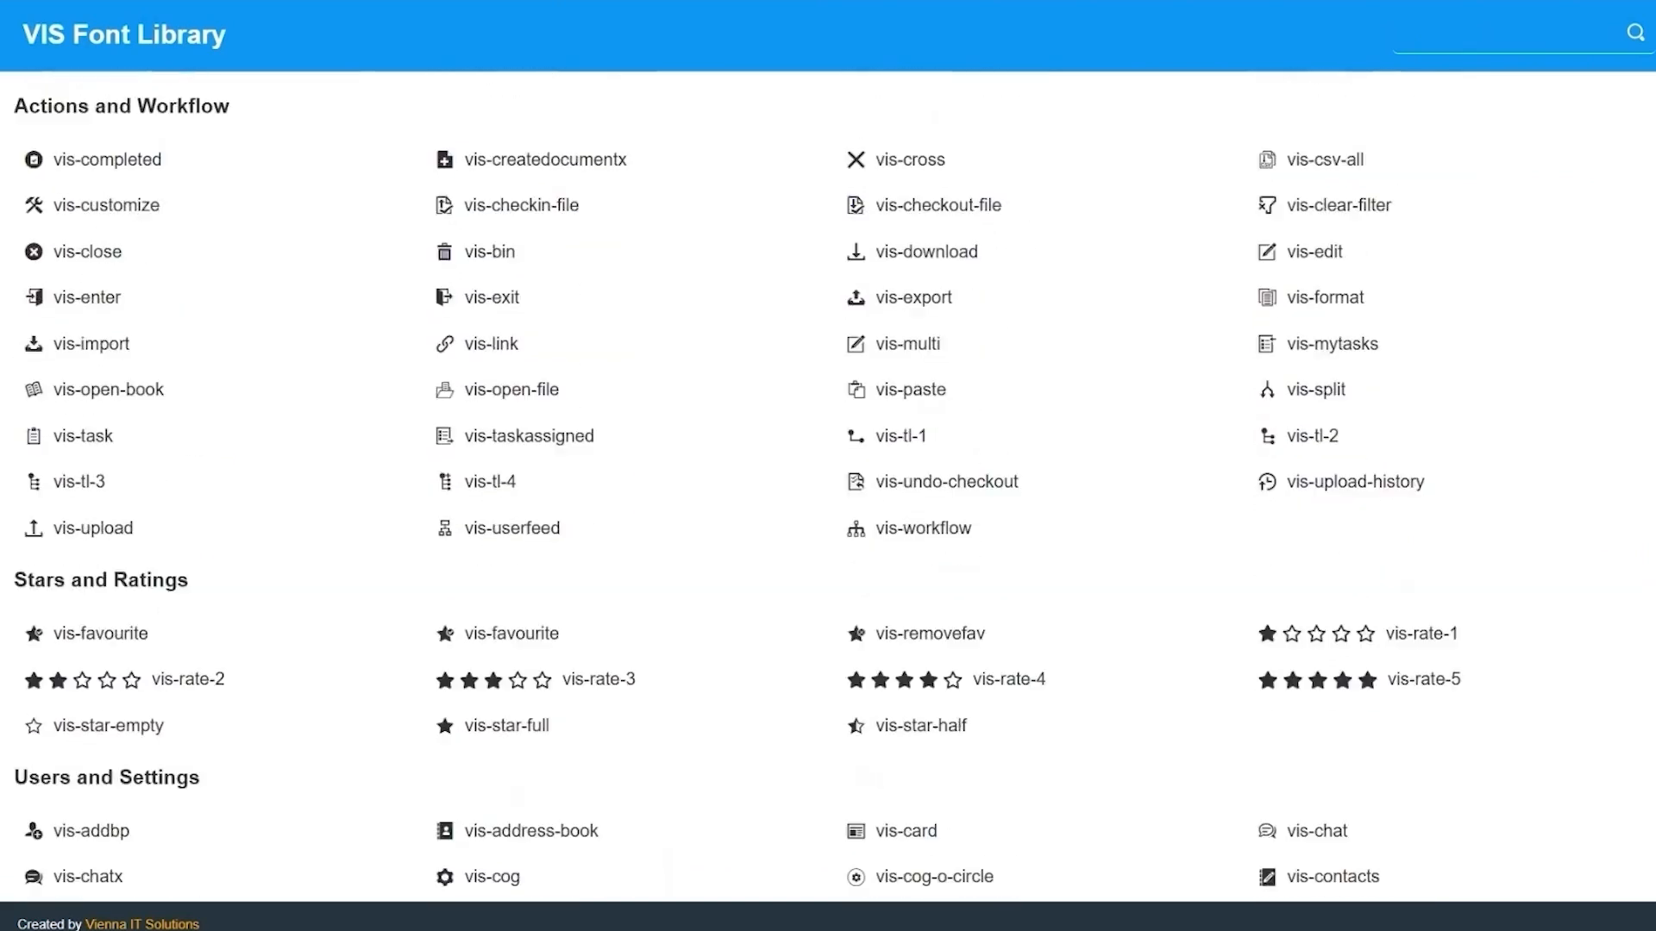
{"action": "scroll", "coordinate": [828, 483], "scroll_direction": "down", "scroll_amount": 9}
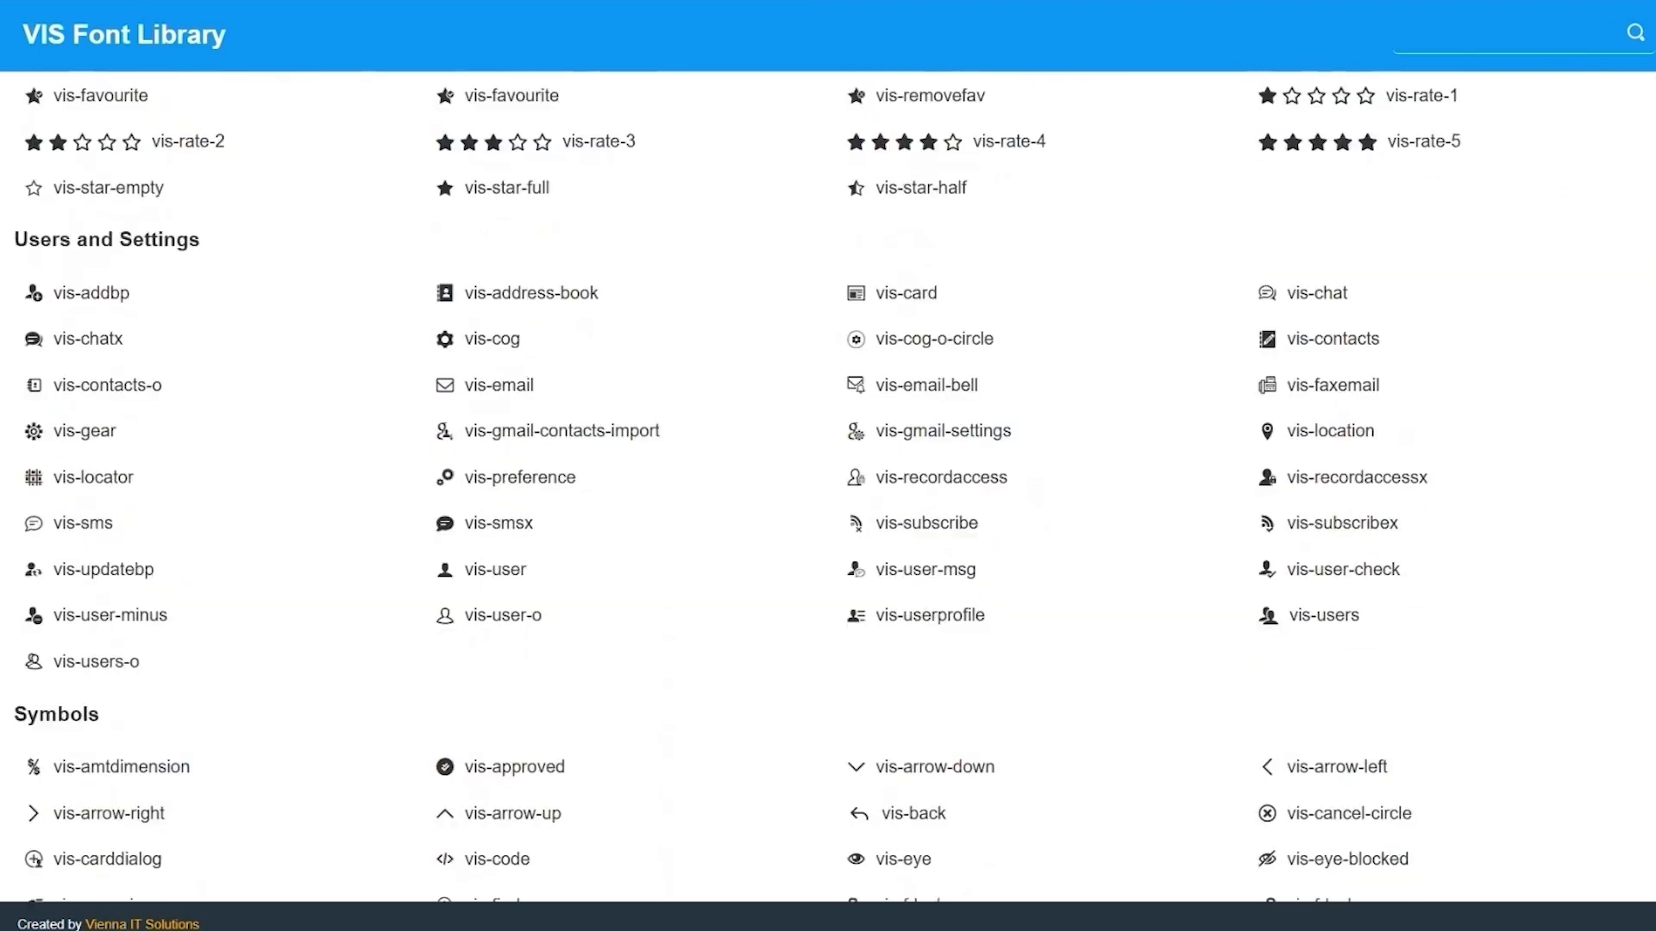
{"action": "scroll", "coordinate": [1544, 288], "scroll_direction": "down", "scroll_amount": 5}
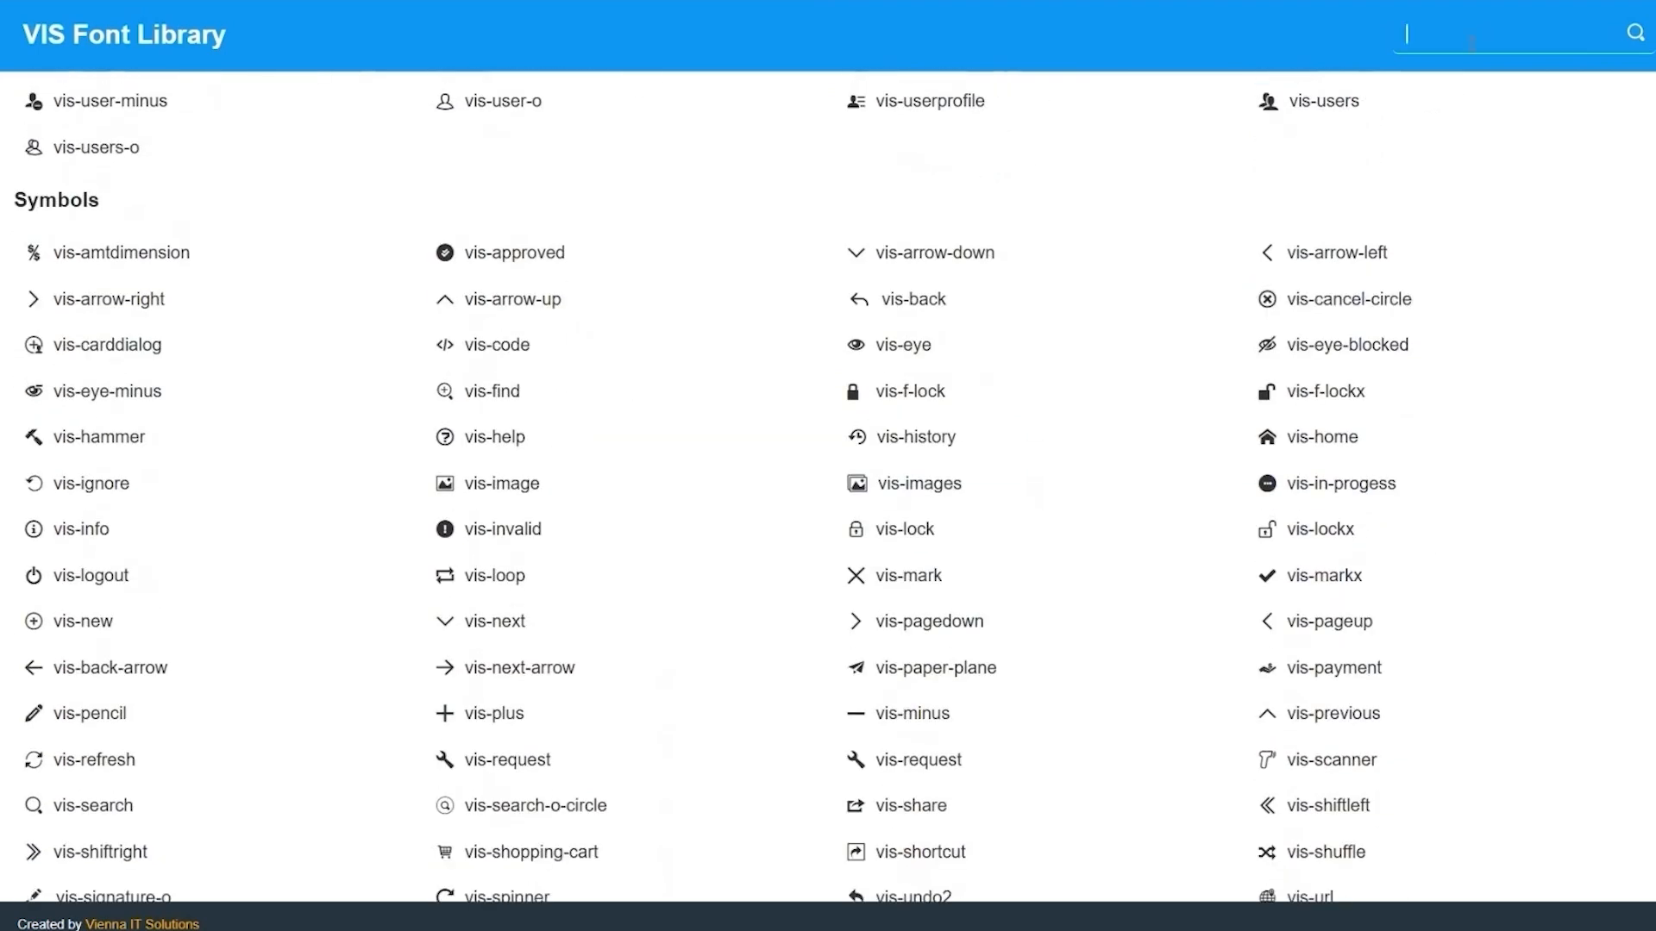
{"action": "left_click", "coordinate": [1471, 43]}
{"action": "type", "text": "text"}
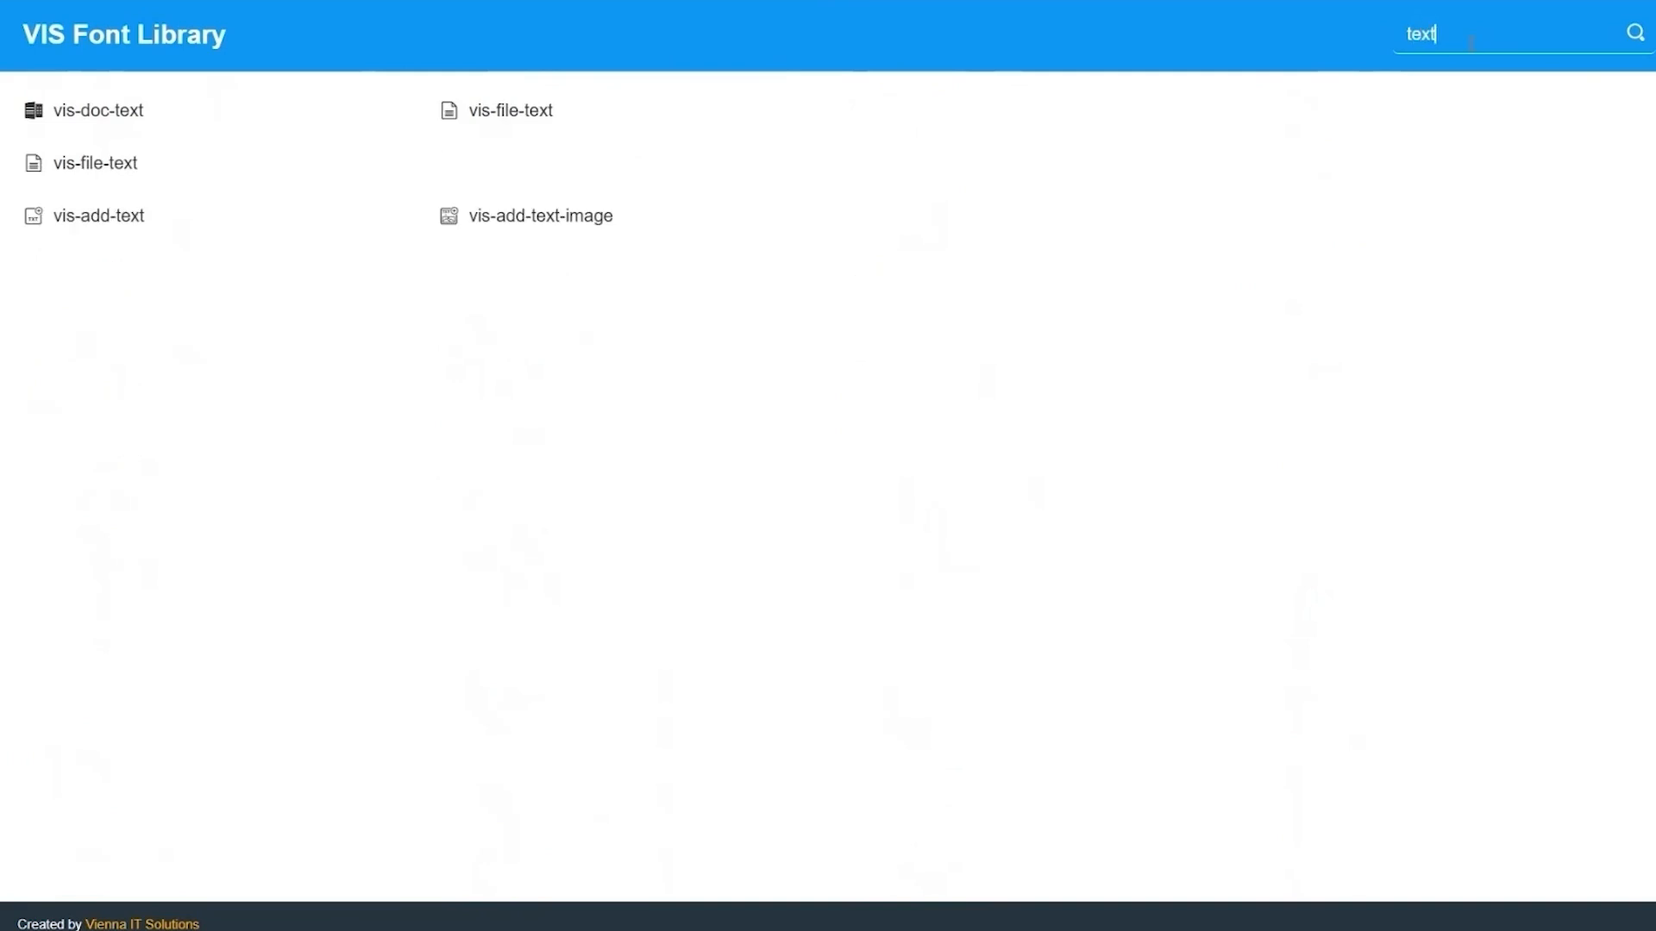
{"action": "left_click_drag", "start_coordinate": [565, 110], "coordinate": [481, 112]}
{"action": "right_click", "coordinate": [495, 115]}
{"action": "left_click", "coordinate": [530, 144]}
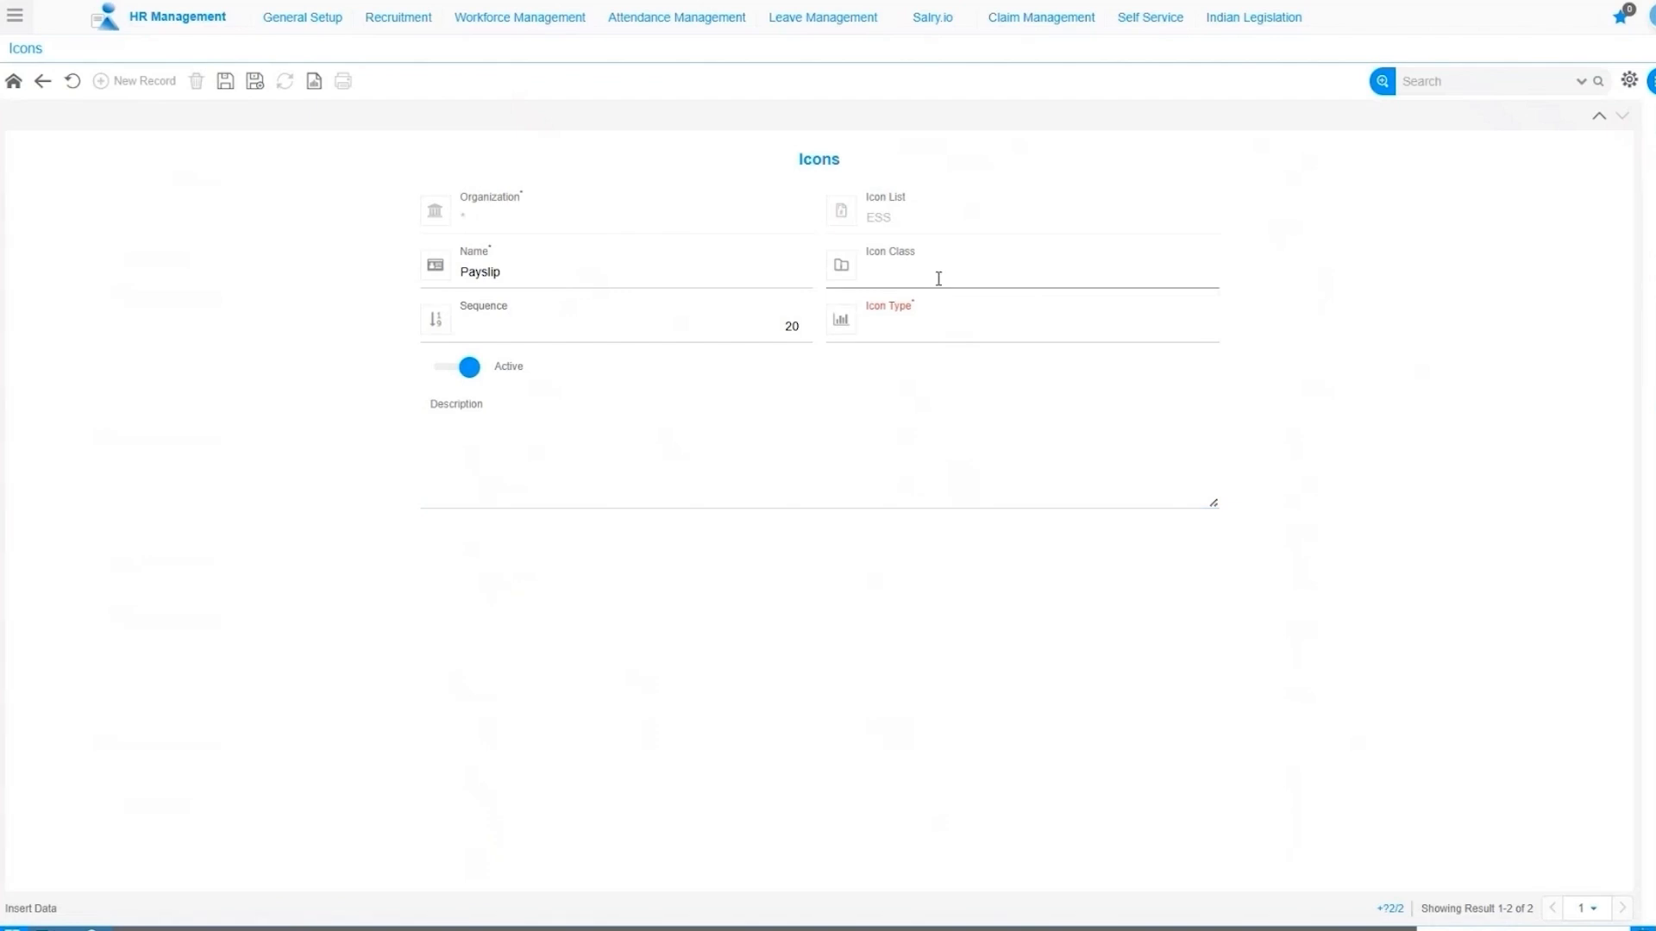
Set the Payslip icon's class to 'vis vis-file-text'.
{"action": "key", "text": "ctrl+v"}
{"action": "type", "text": "vis"}
{"action": "left_click", "coordinate": [241, 334]}
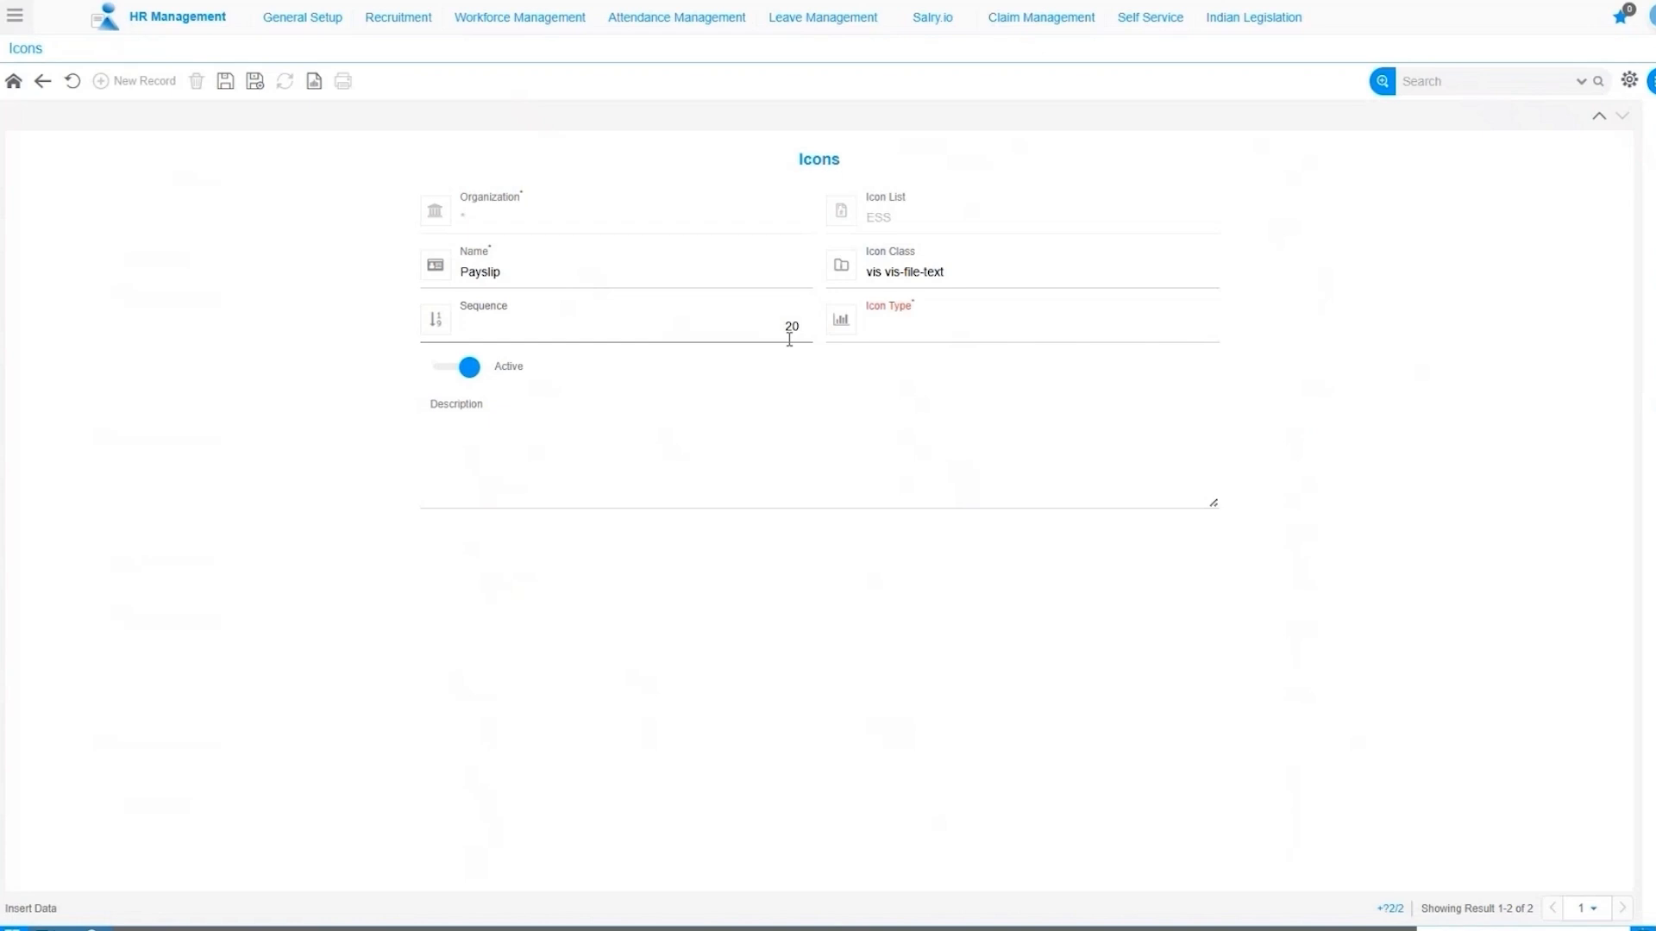
Make the icon type Has Code Window with code icon Pay Slip, save, and return to the list.
{"action": "left_click", "coordinate": [904, 338]}
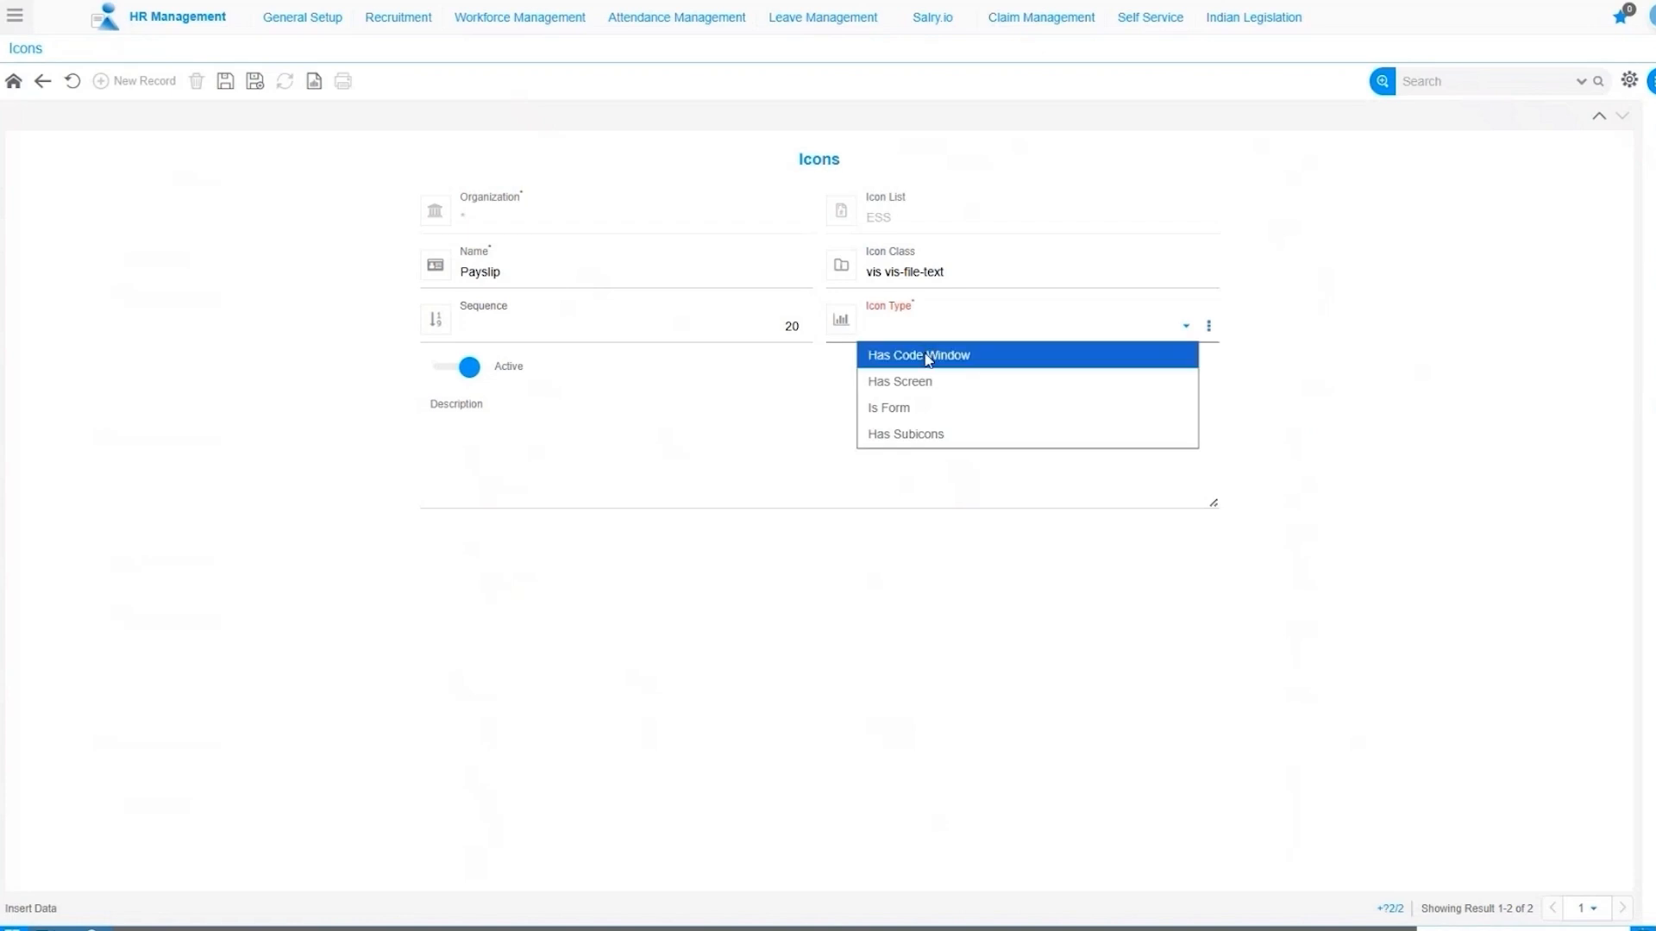
{"action": "left_click", "coordinate": [927, 359]}
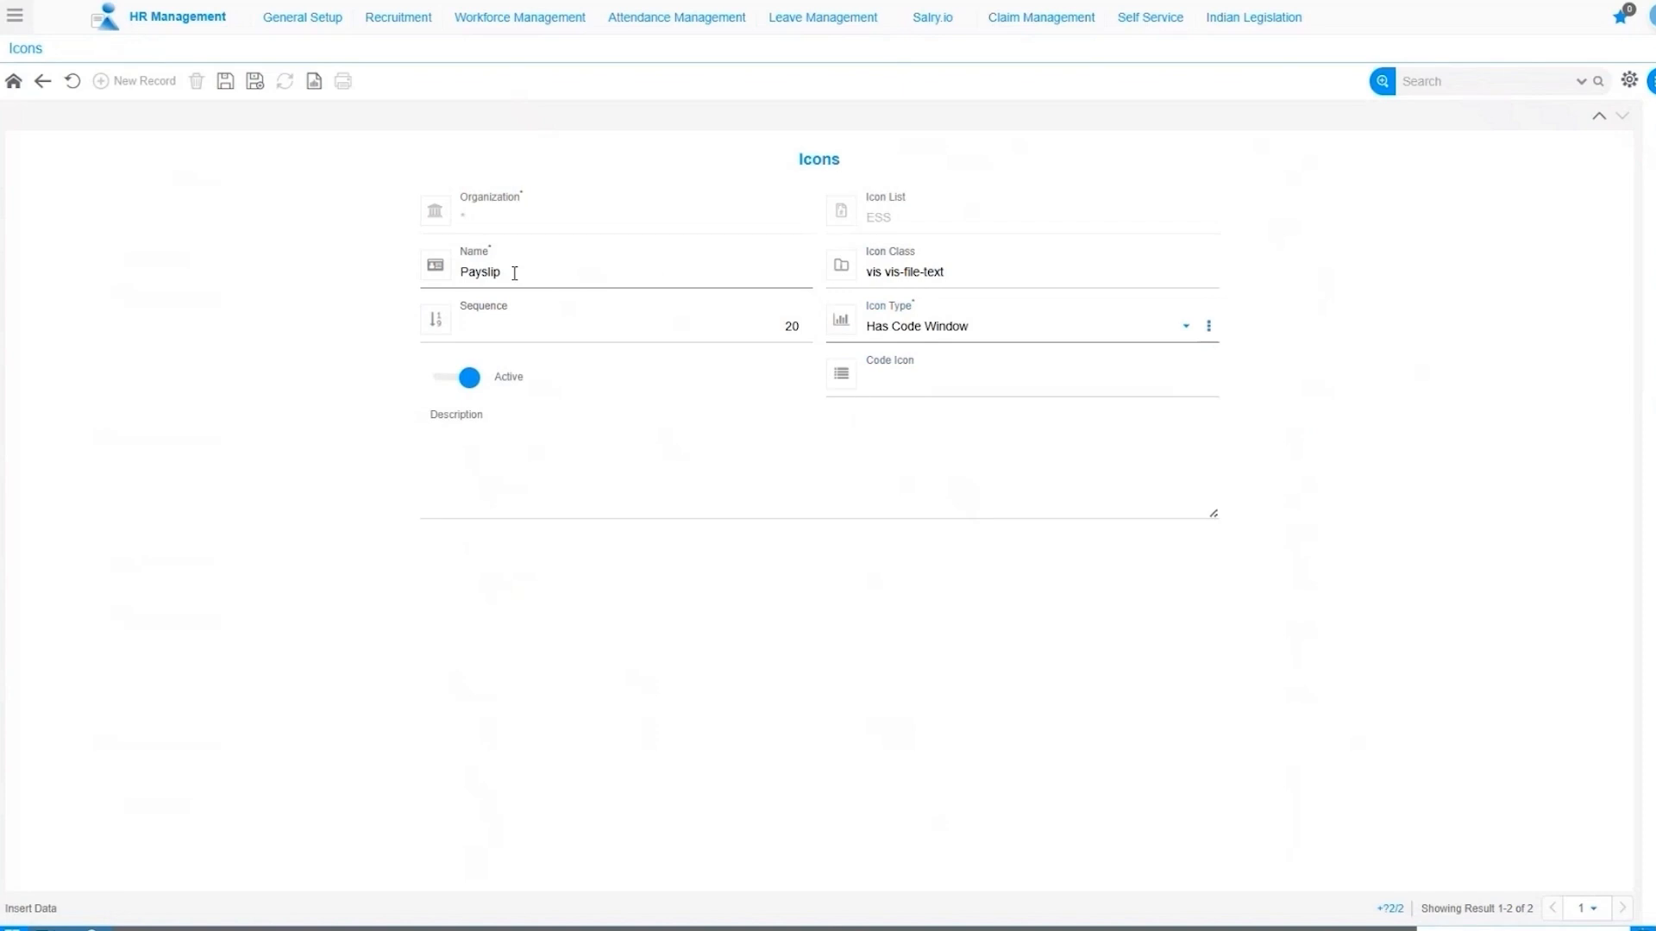
{"action": "left_click", "coordinate": [985, 380]}
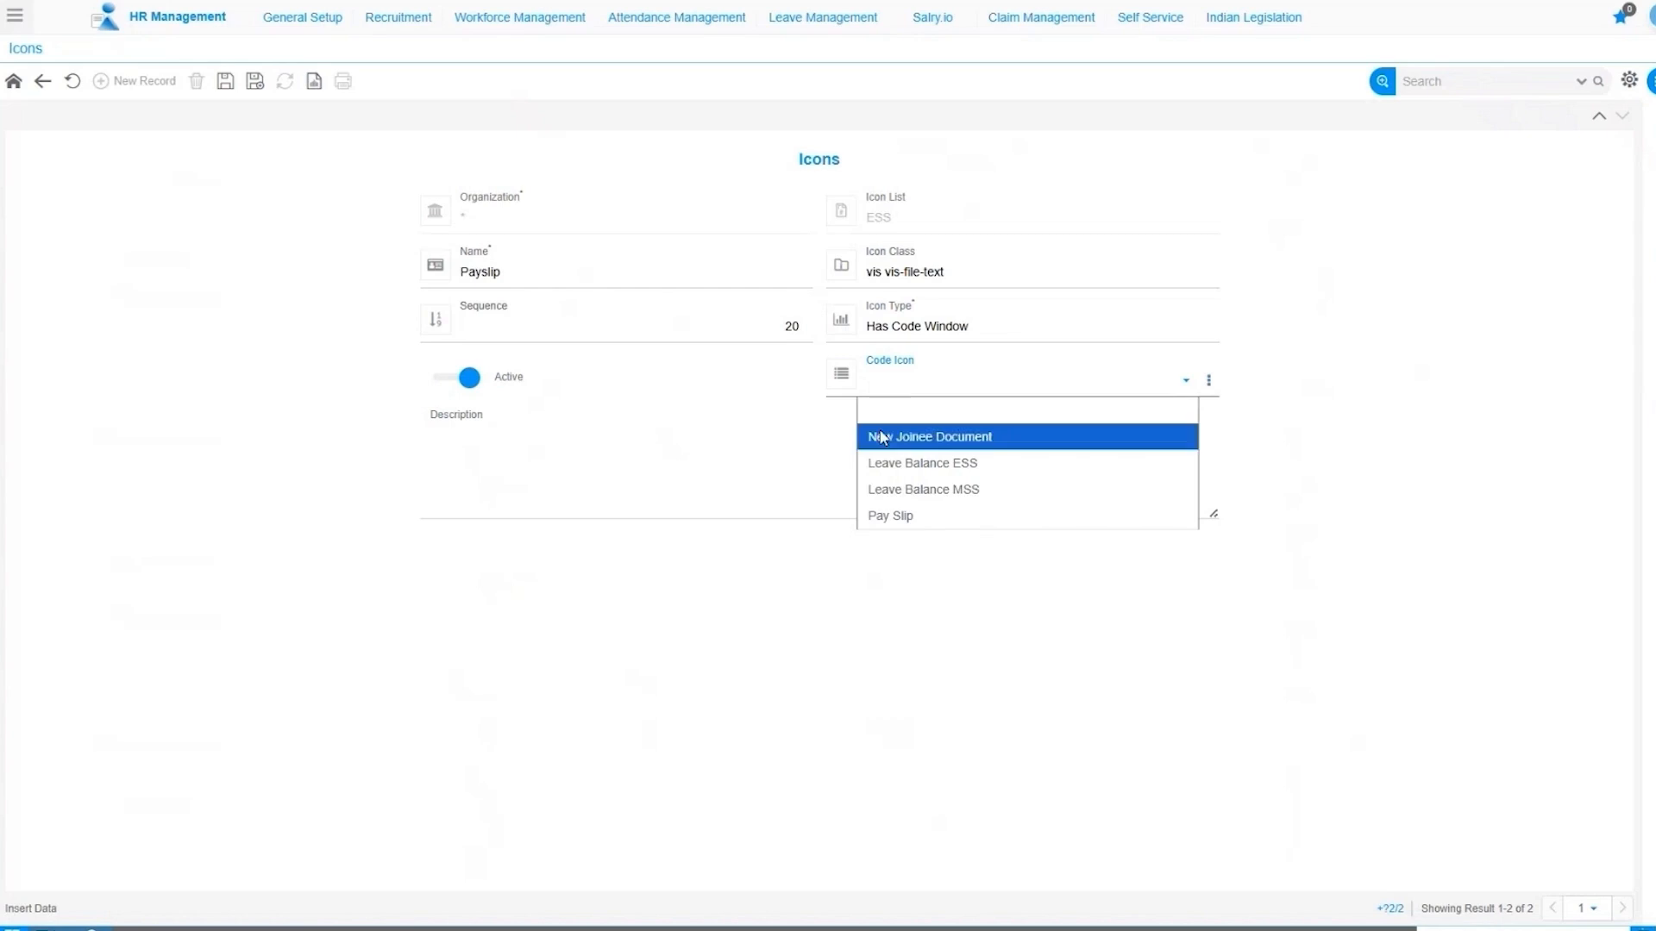
{"action": "left_click", "coordinate": [932, 522]}
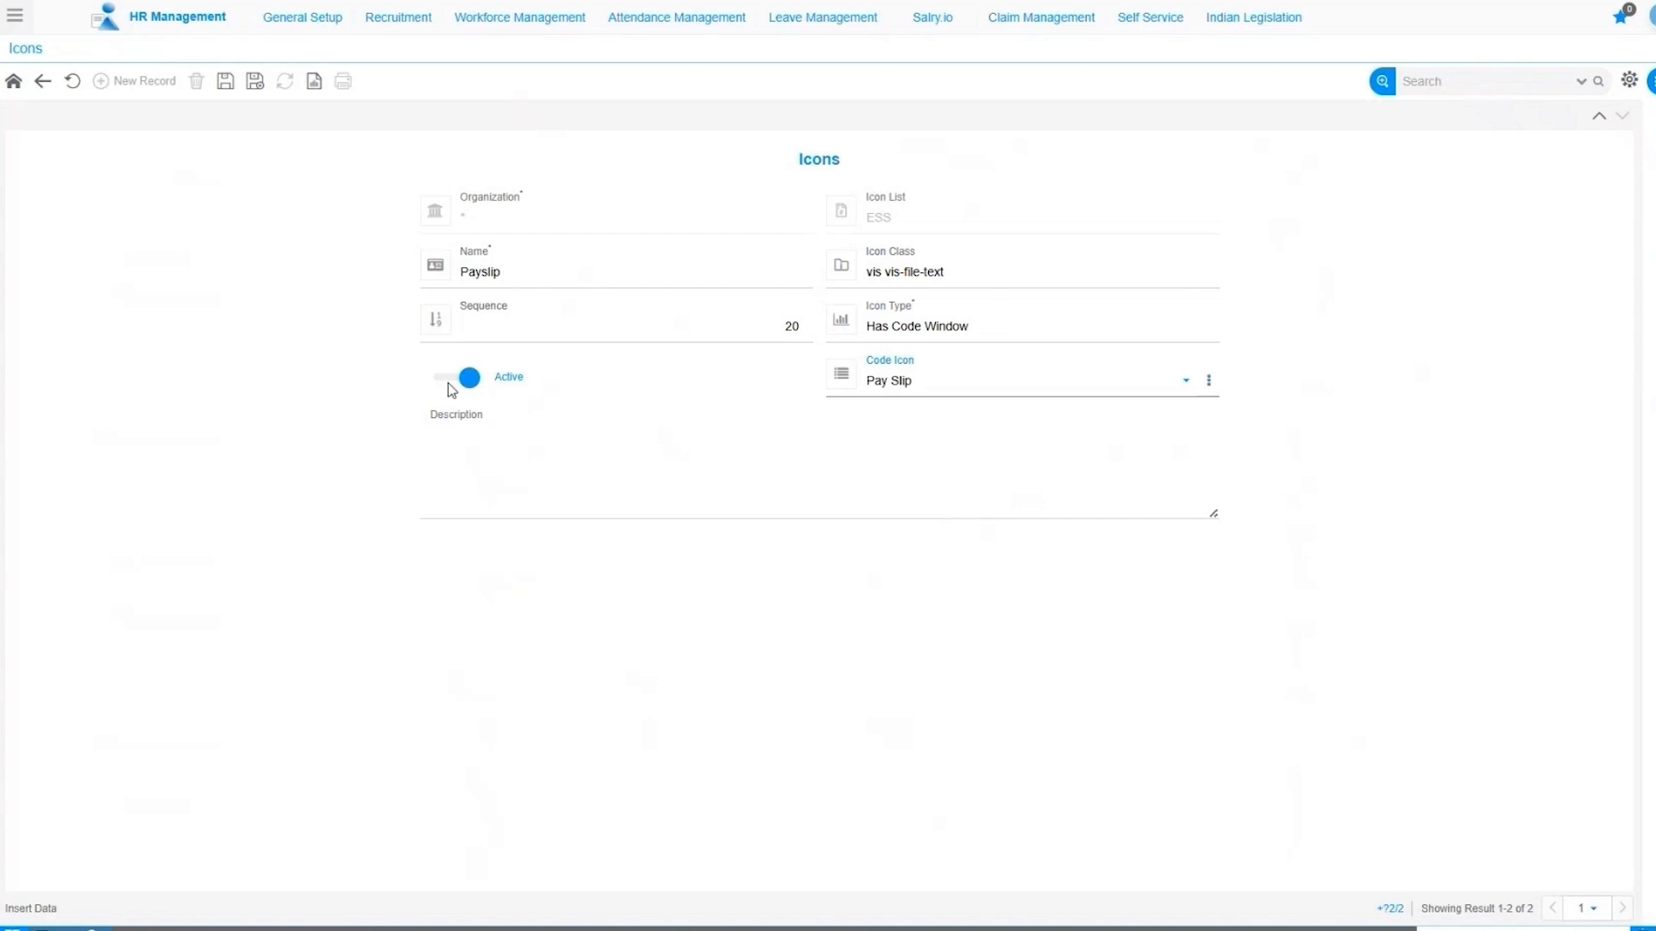
{"action": "left_click", "coordinate": [458, 432]}
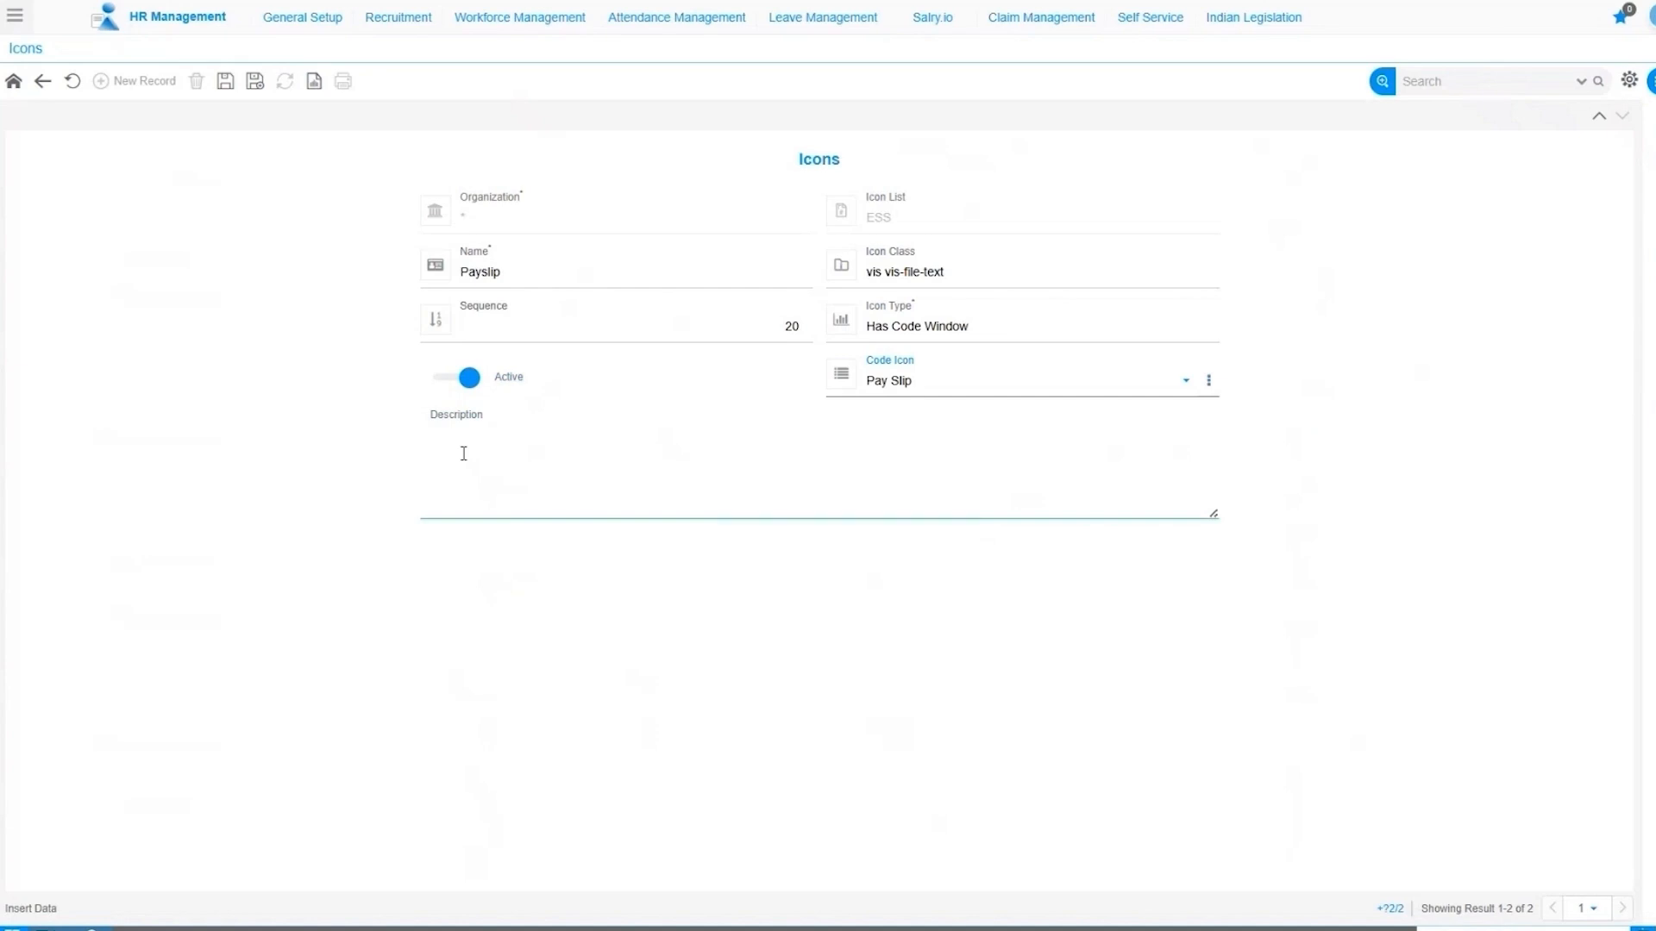
{"action": "left_click", "coordinate": [393, 445]}
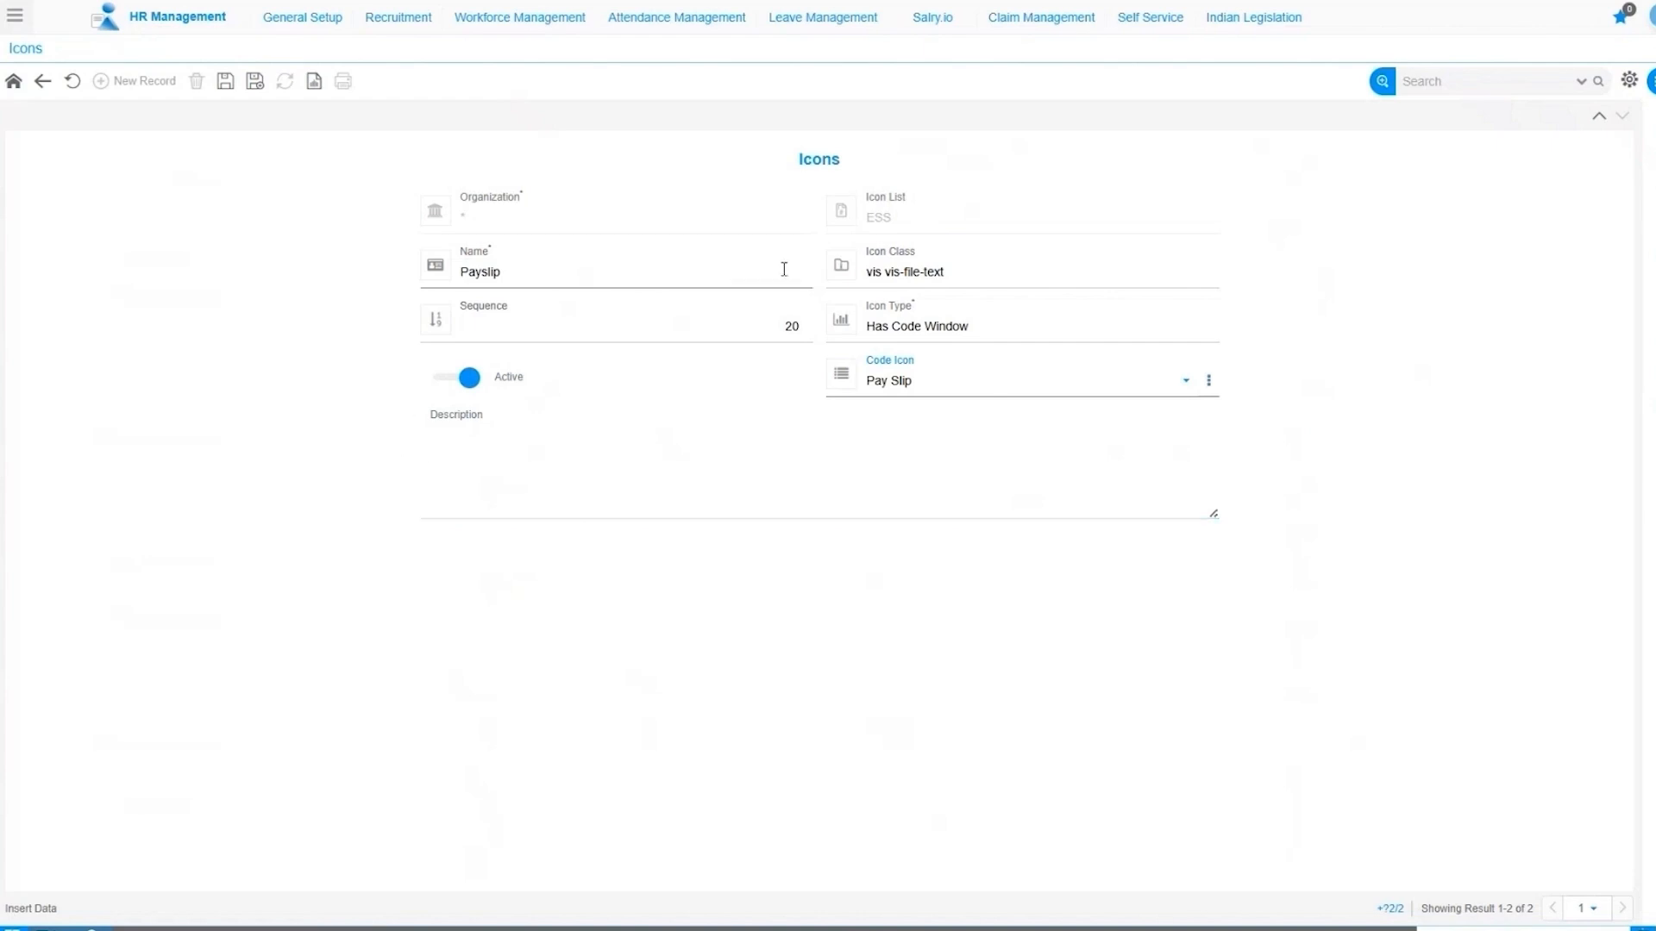
{"action": "left_click", "coordinate": [223, 83]}
{"action": "left_click", "coordinate": [43, 82]}
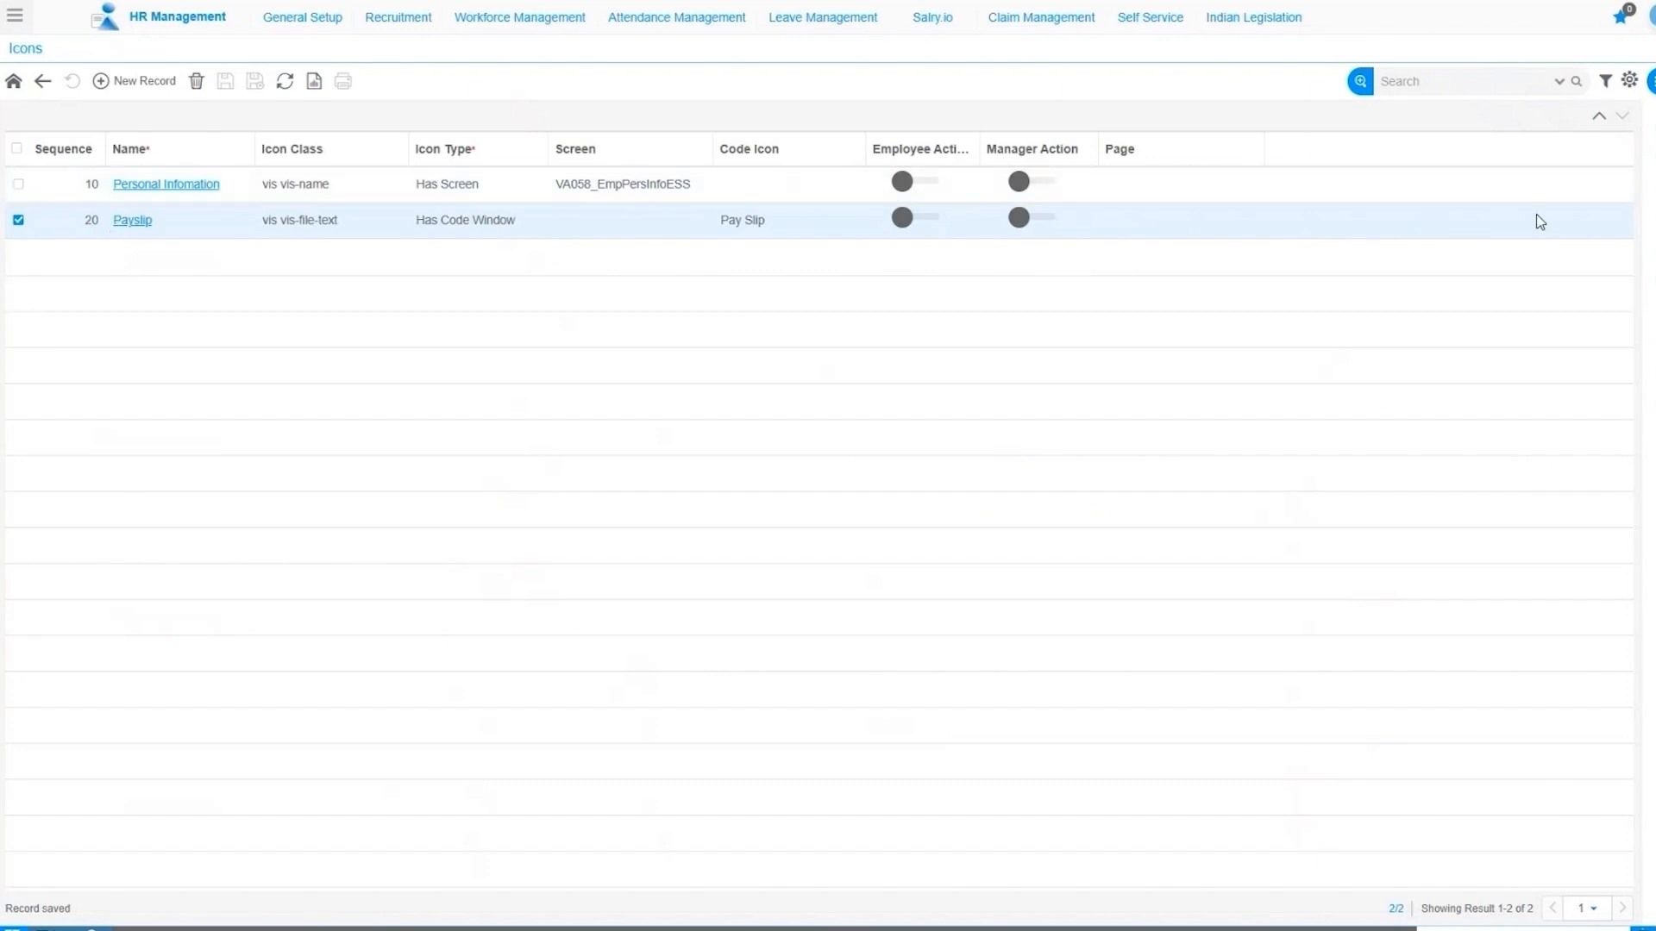
Go up to the ESS Icon List and show its icons, Personal Information (10) and Payslip (20).
{"action": "left_click", "coordinate": [1599, 115]}
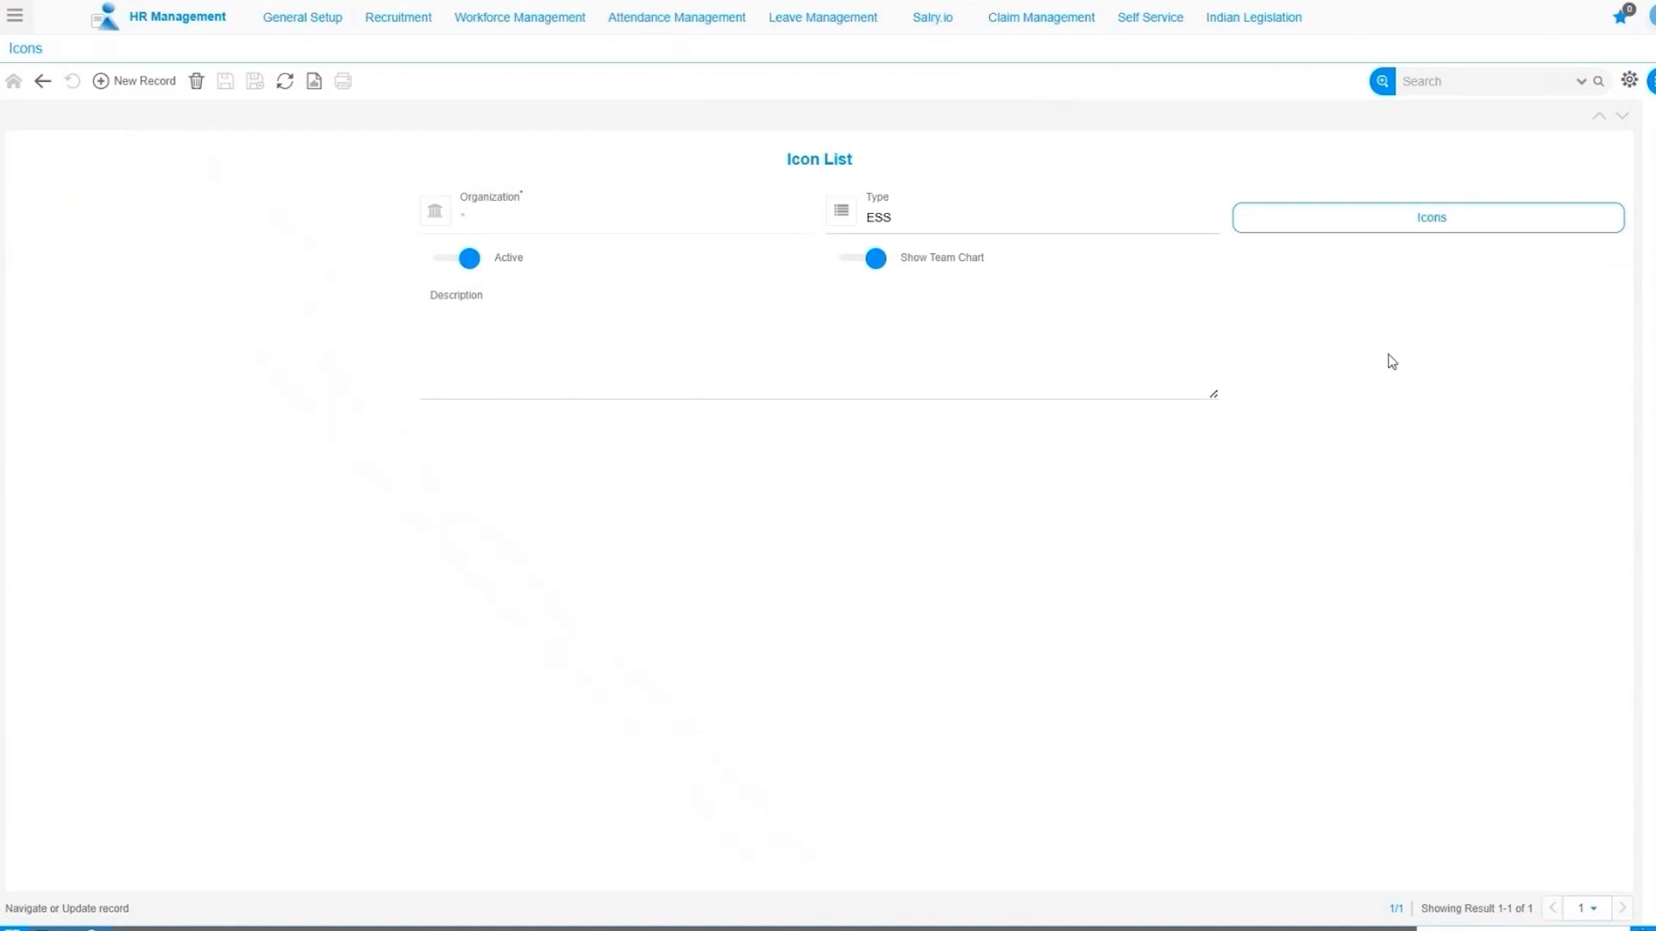
{"action": "left_click", "coordinate": [1428, 223]}
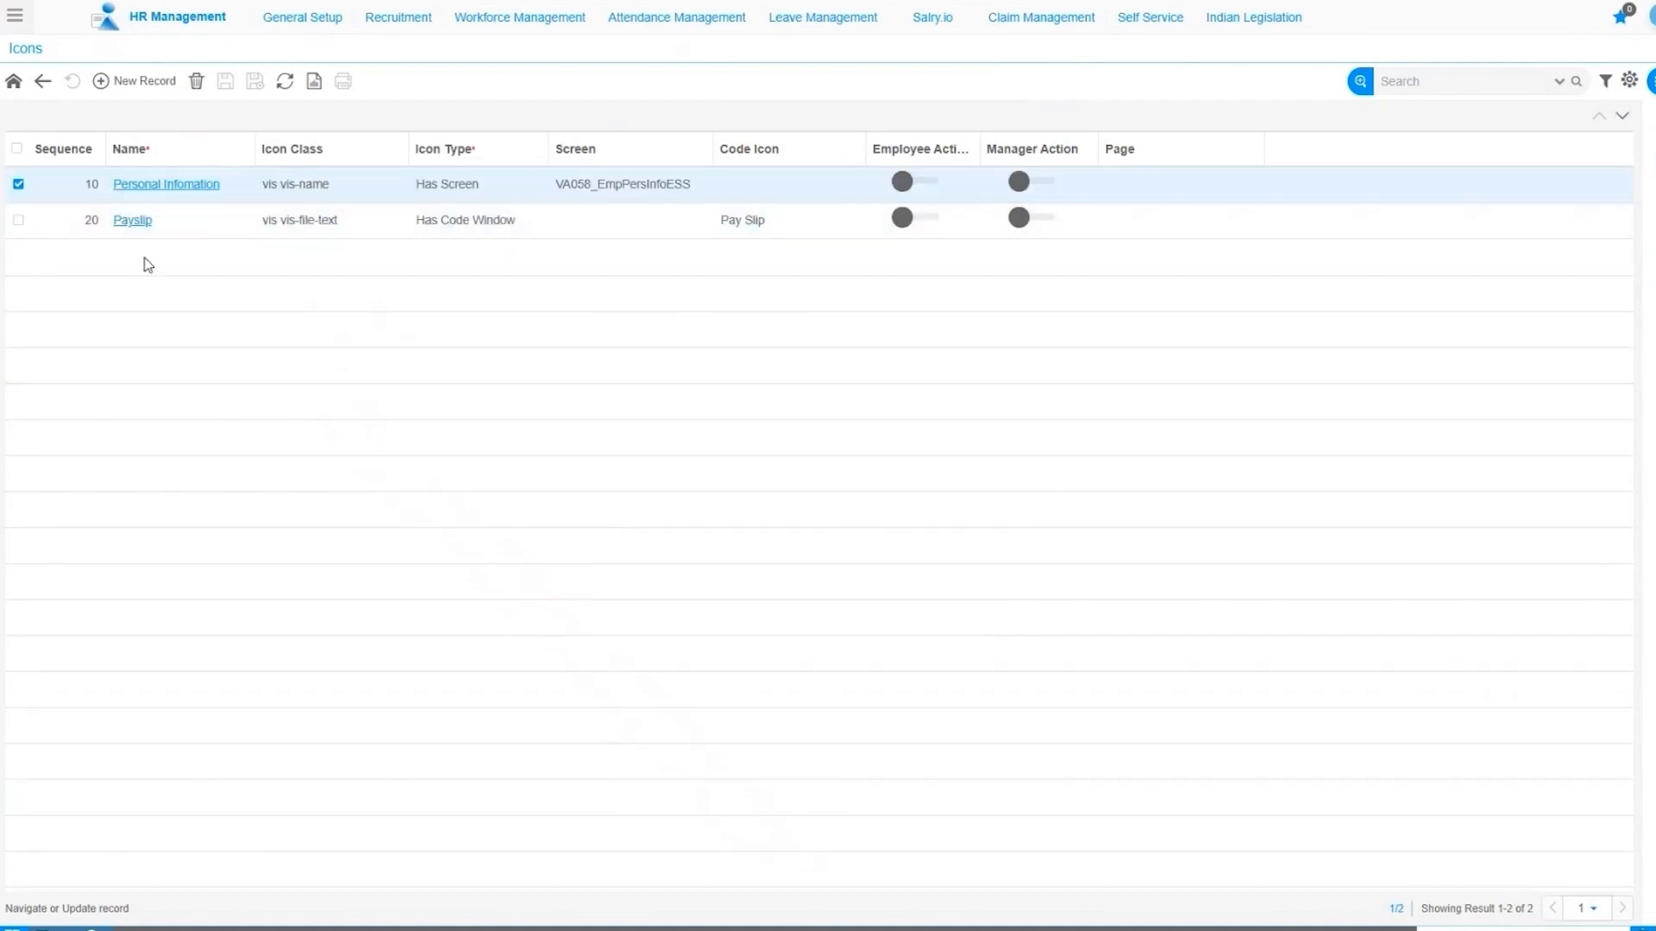
Create a new icon named Claim Management with class 'vis vis-doc-text'.
{"action": "left_click", "coordinate": [134, 88]}
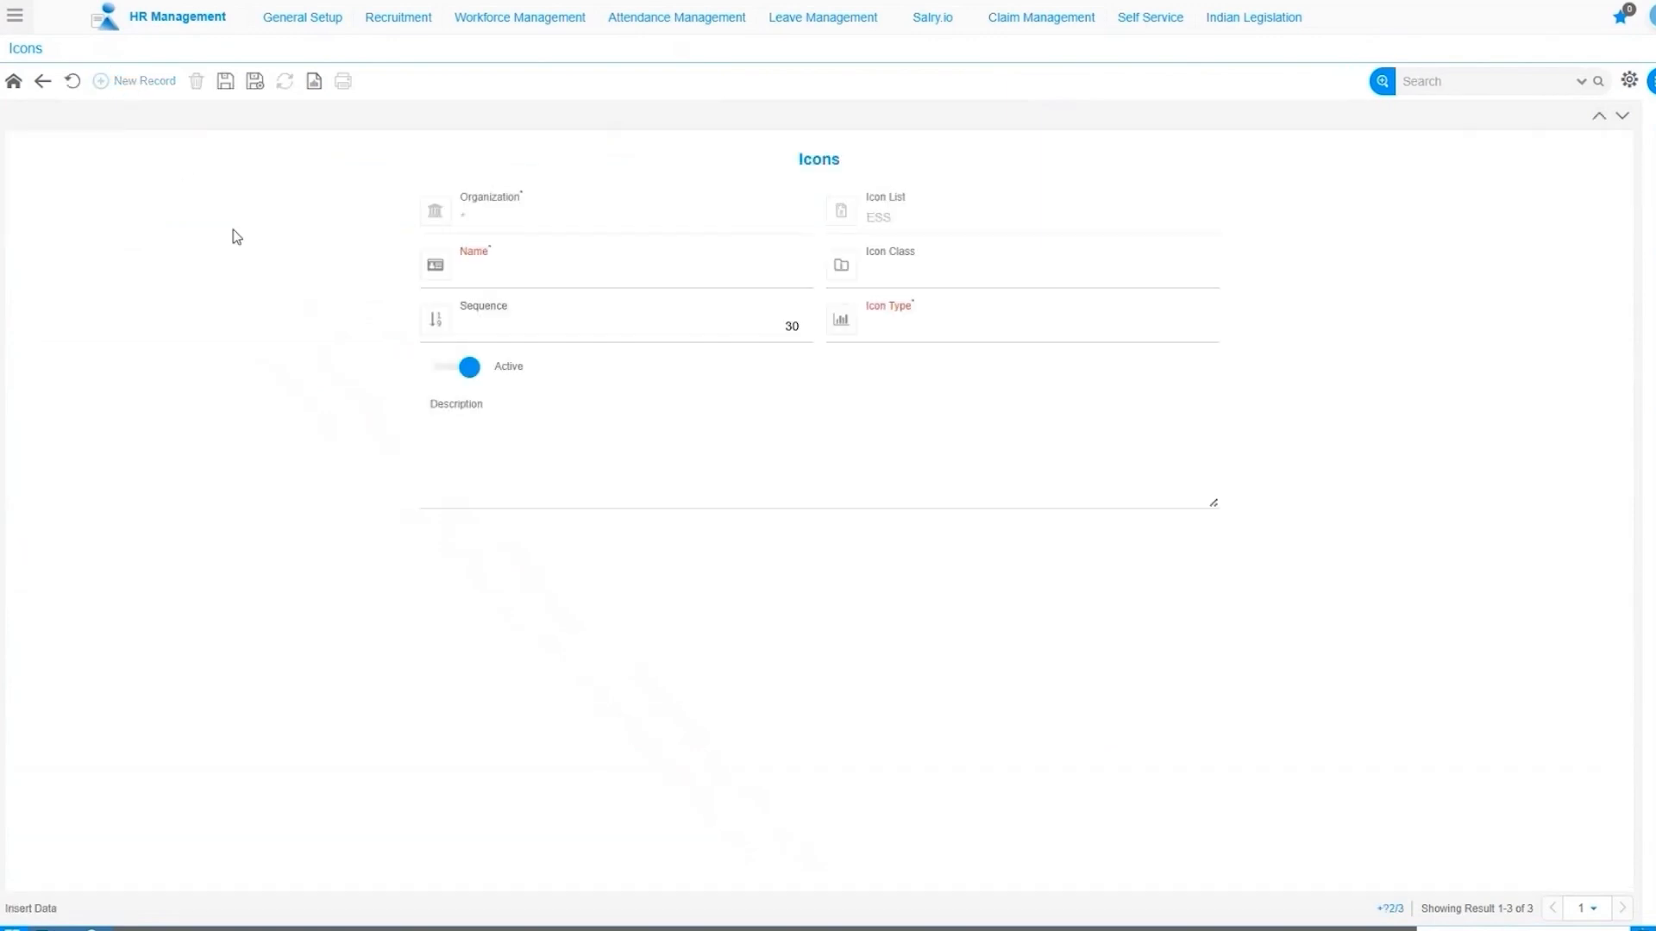
{"action": "left_click", "coordinate": [544, 274]}
{"action": "type", "text": "Claim Management"}
{"action": "left_click", "coordinate": [448, 488]}
{"action": "left_click", "coordinate": [846, 336]}
{"action": "left_click", "coordinate": [897, 282]}
{"action": "left_click", "coordinate": [897, 282]}
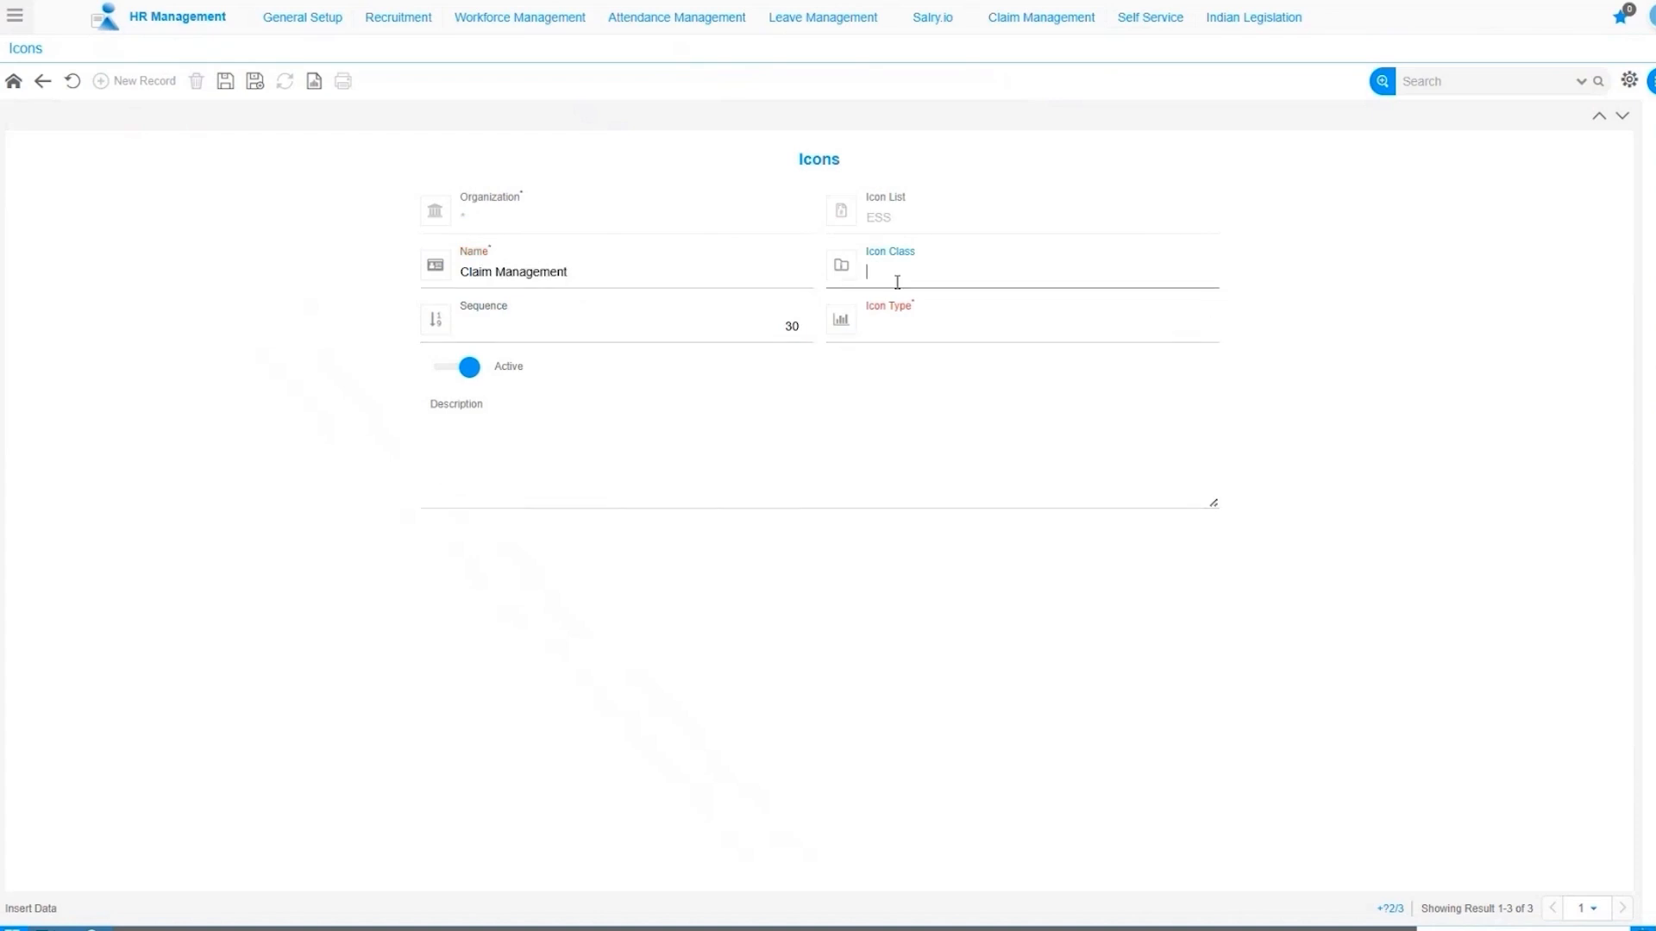
{"action": "key", "text": "ctrl+v"}
Set the Claim Management icon type to Has Subicons and save it.
{"action": "left_click", "coordinate": [933, 324]}
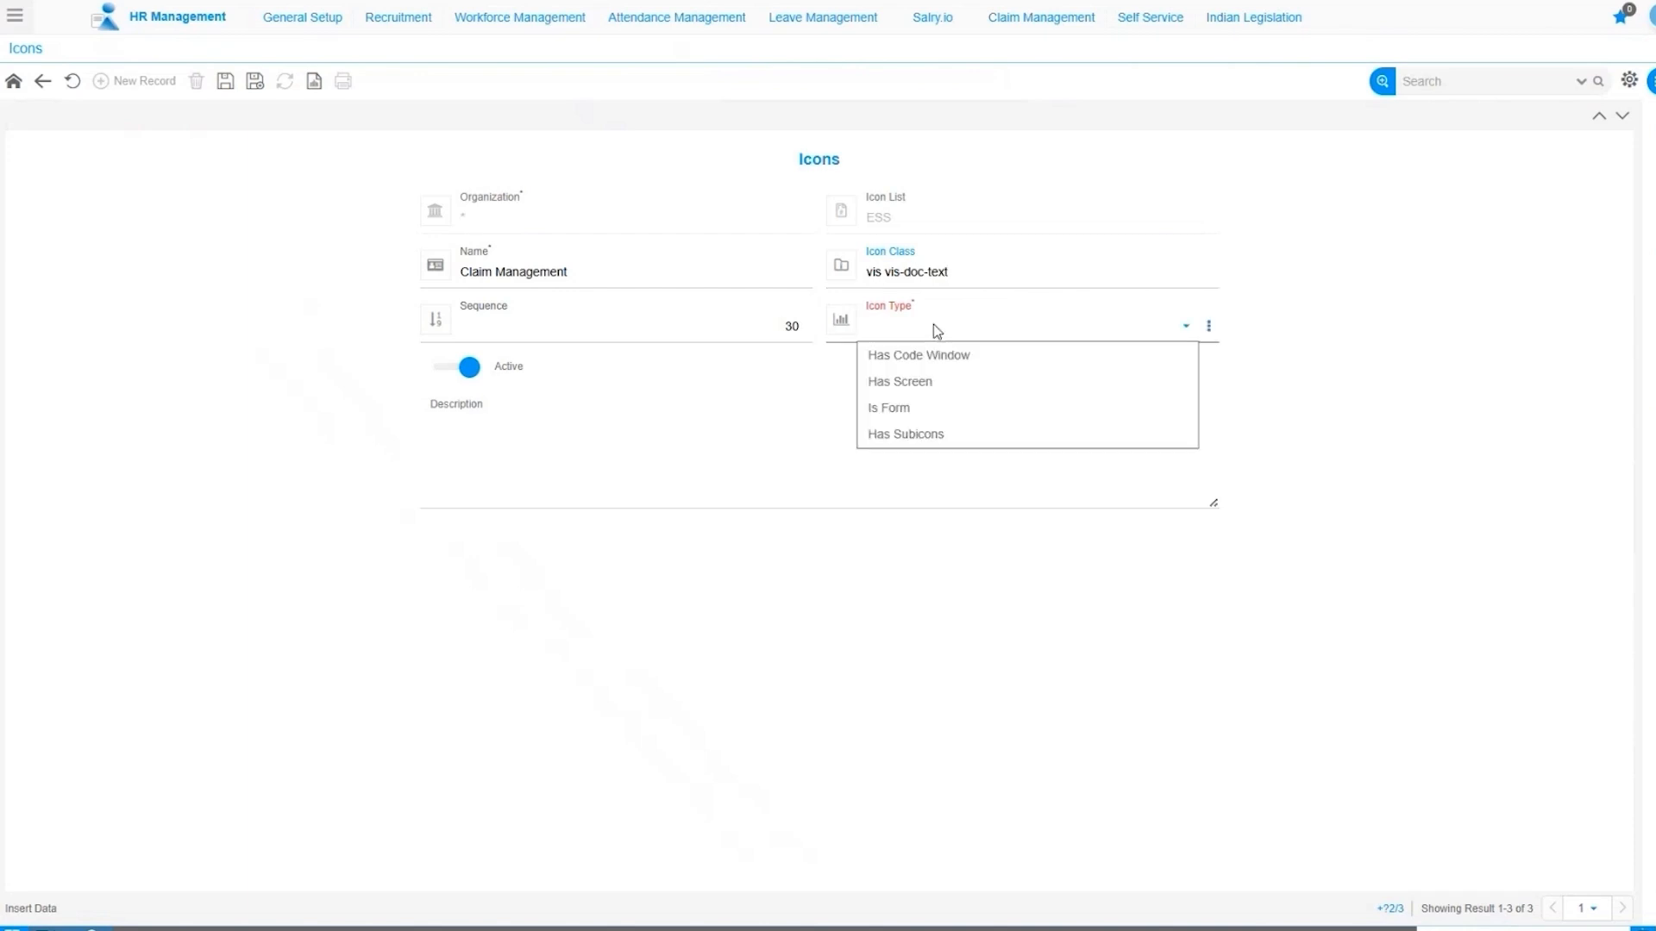
{"action": "left_click", "coordinate": [946, 435]}
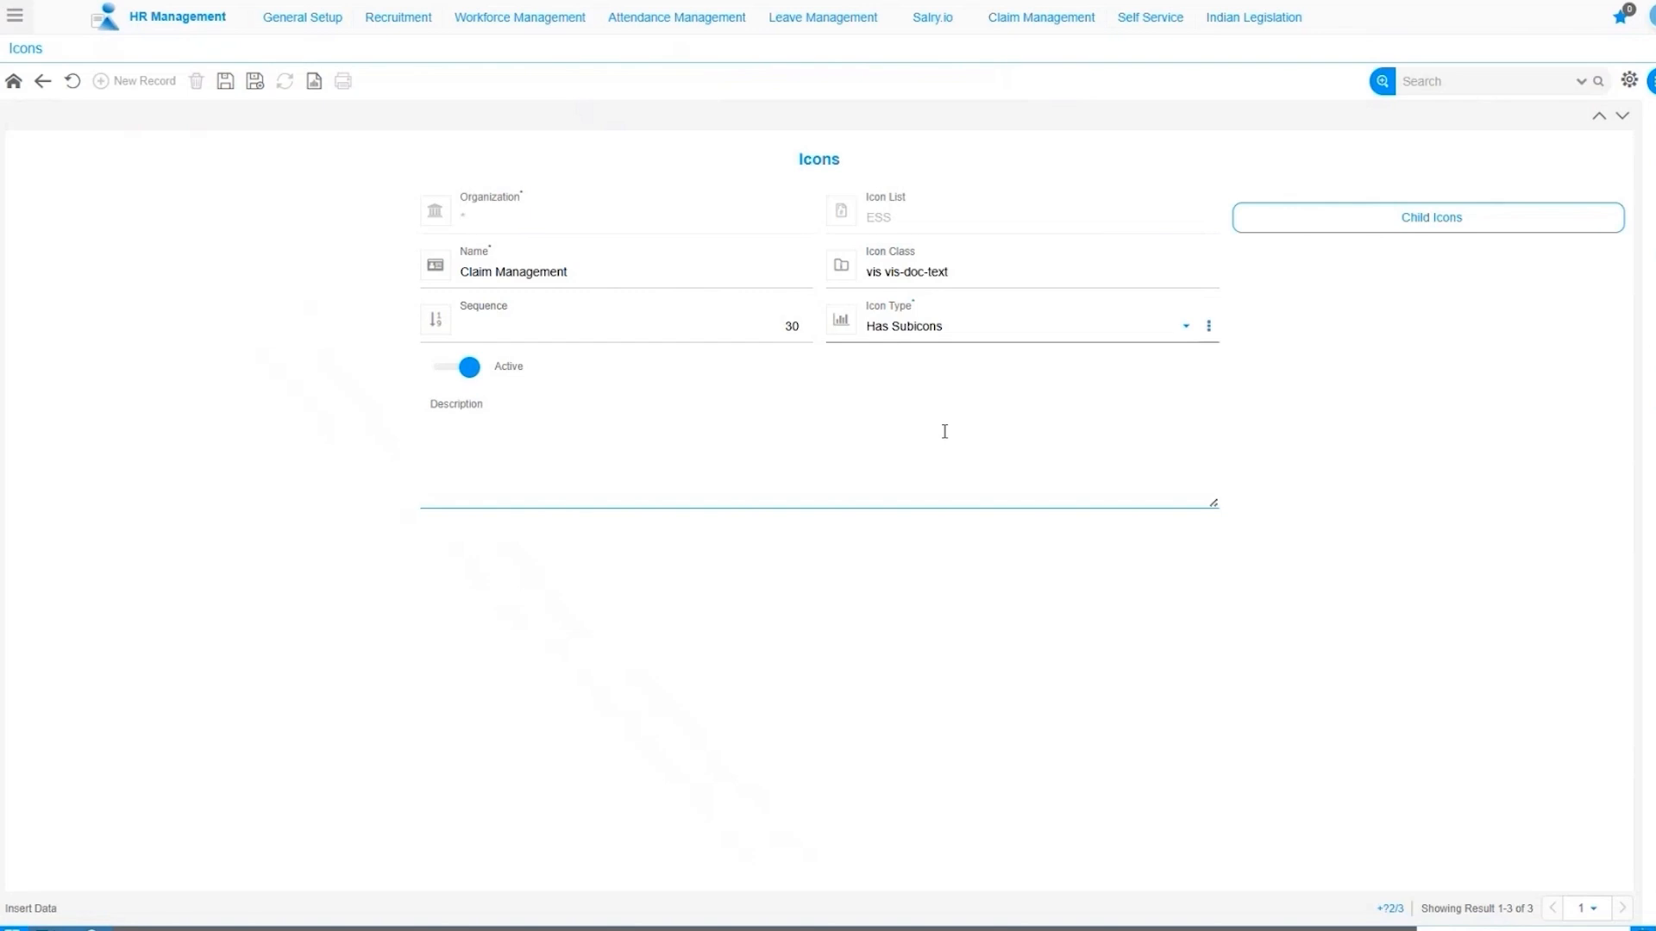
{"action": "left_click", "coordinate": [972, 208]}
{"action": "left_click", "coordinate": [935, 326]}
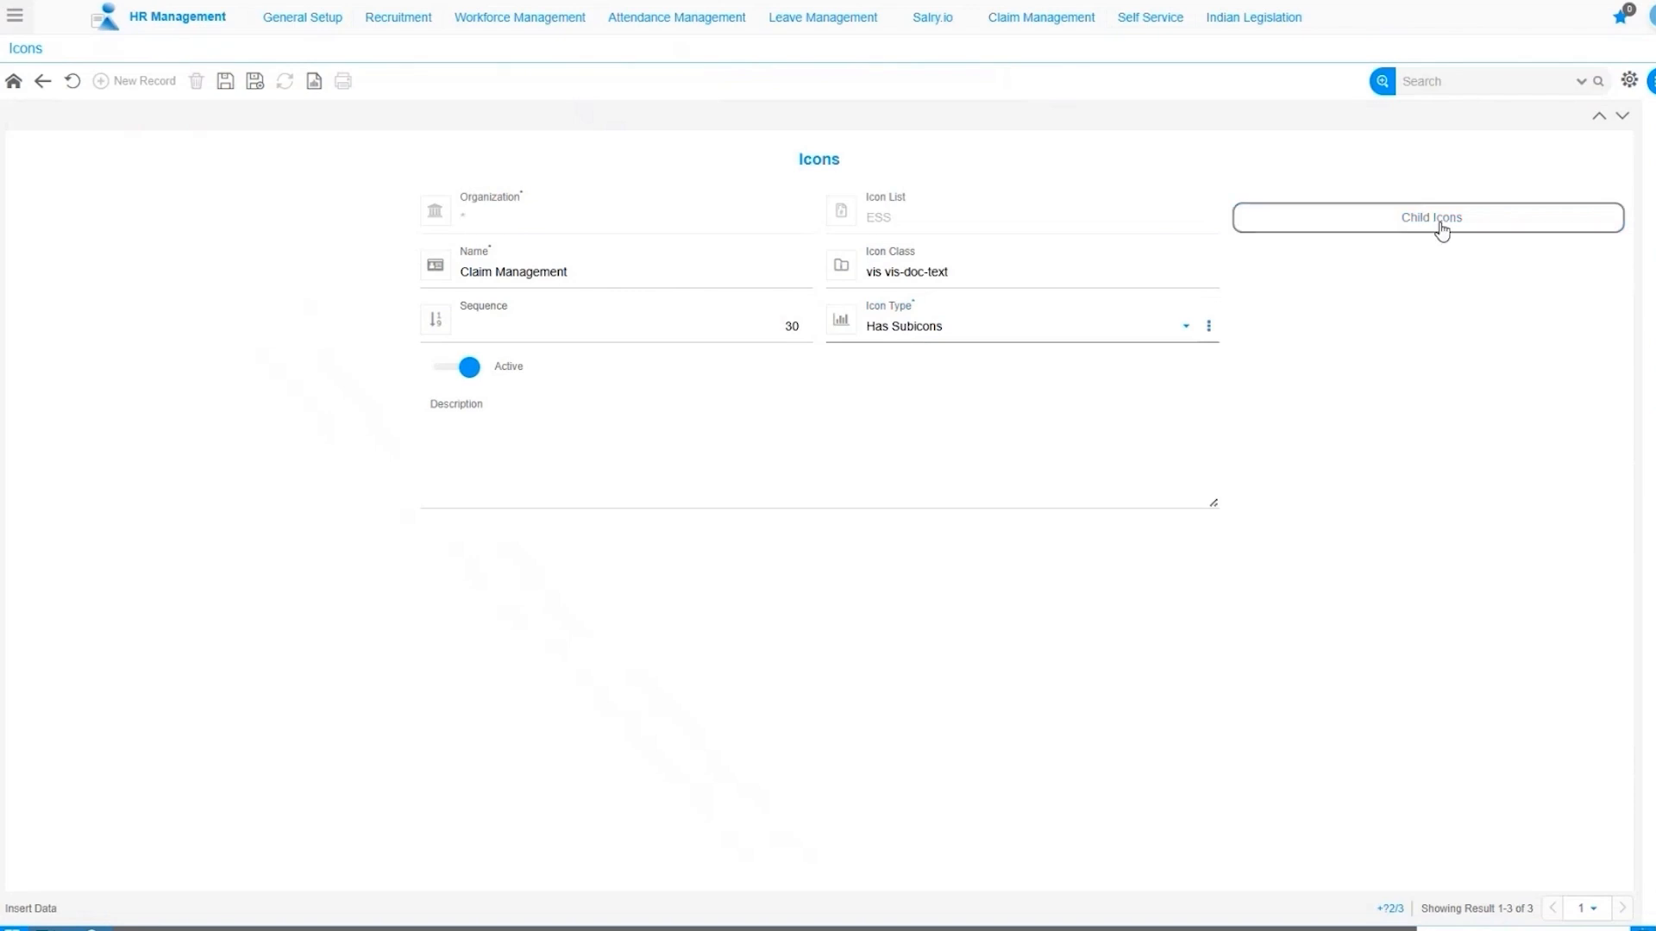
{"action": "left_click", "coordinate": [223, 85]}
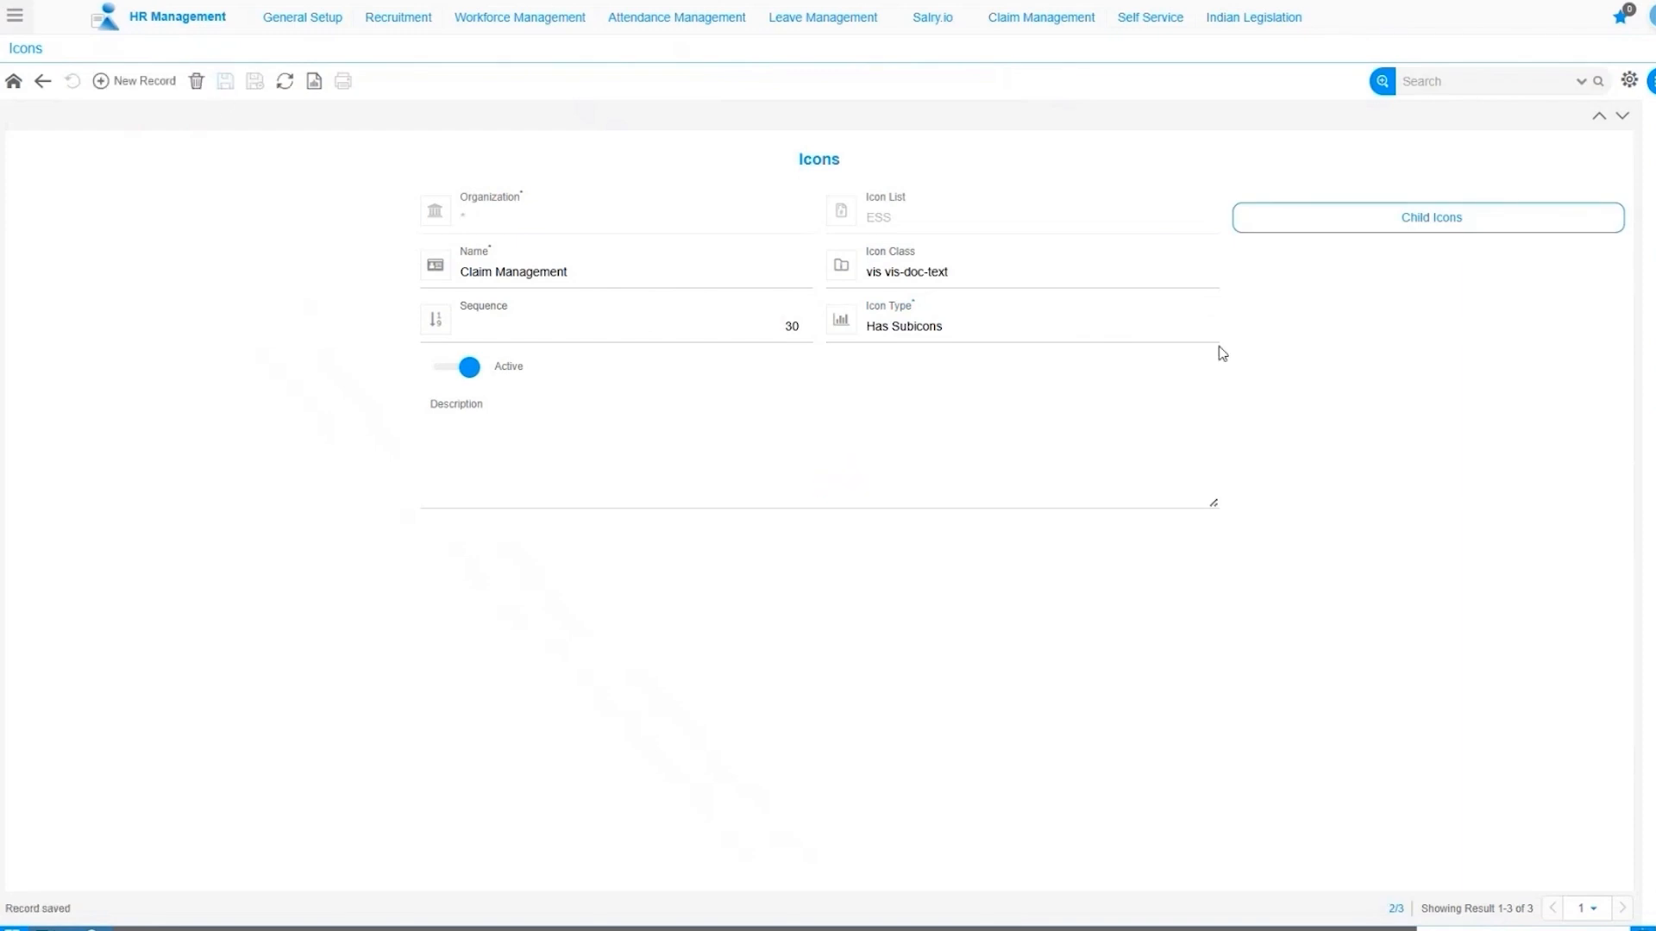
{"action": "left_click", "coordinate": [1457, 231]}
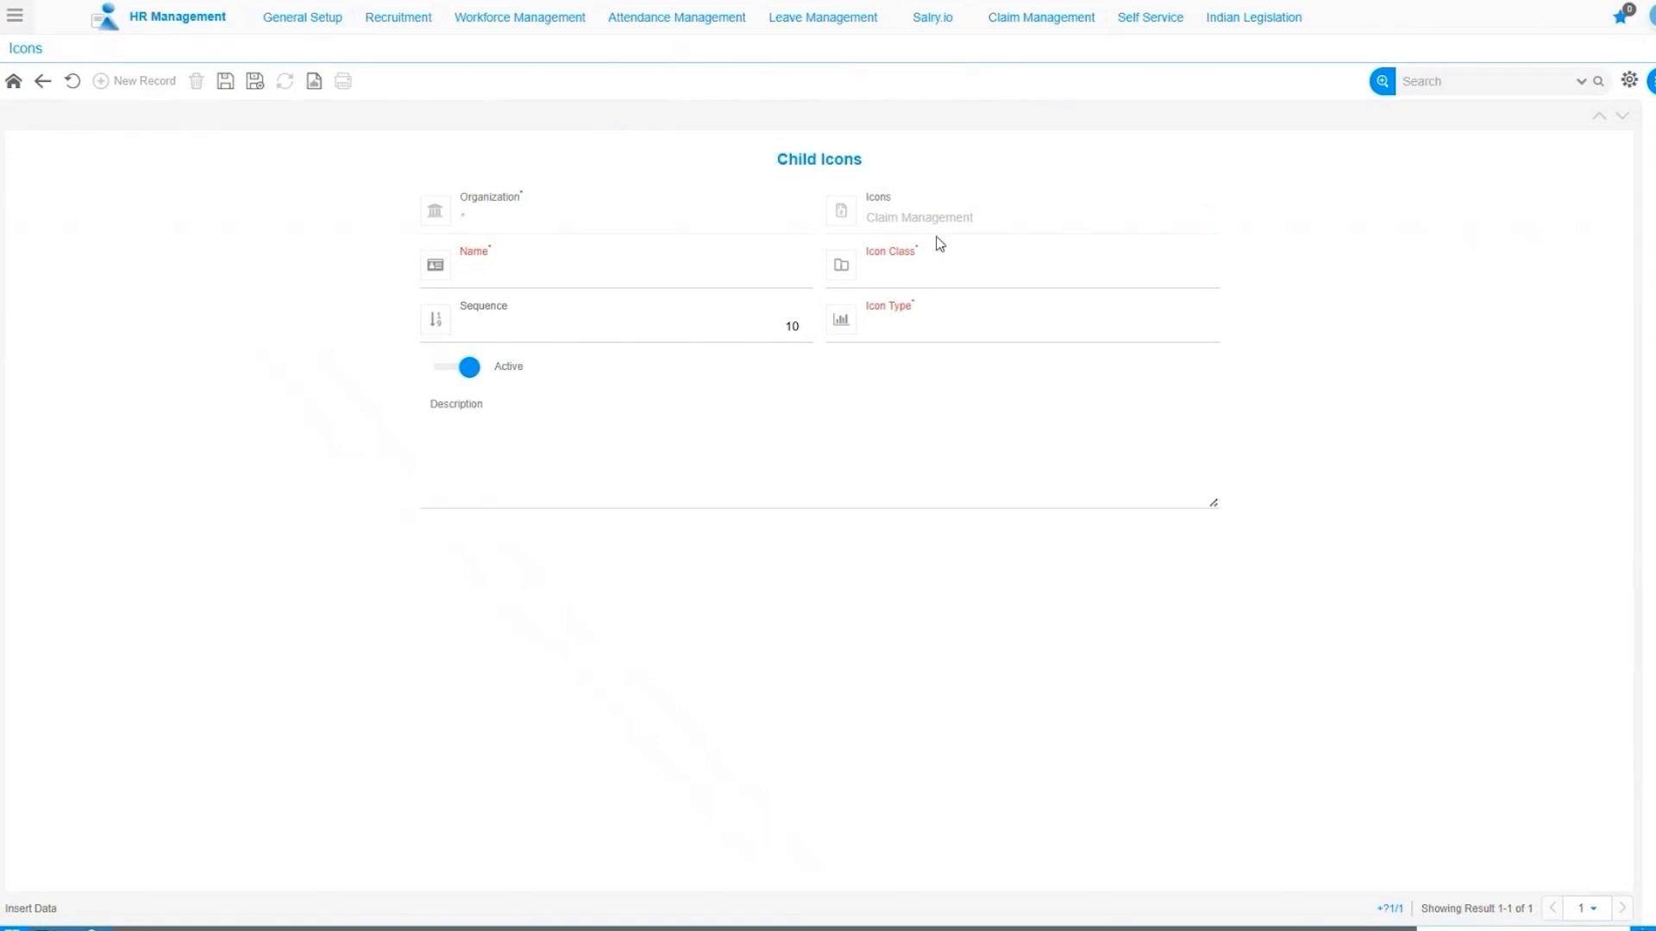
Name the child icon Claim Requisition with class 'vis vis-gift-travel' and icon type Has Screen.
{"action": "left_click", "coordinate": [587, 277]}
{"action": "type", "text": "Claim Requisition"}
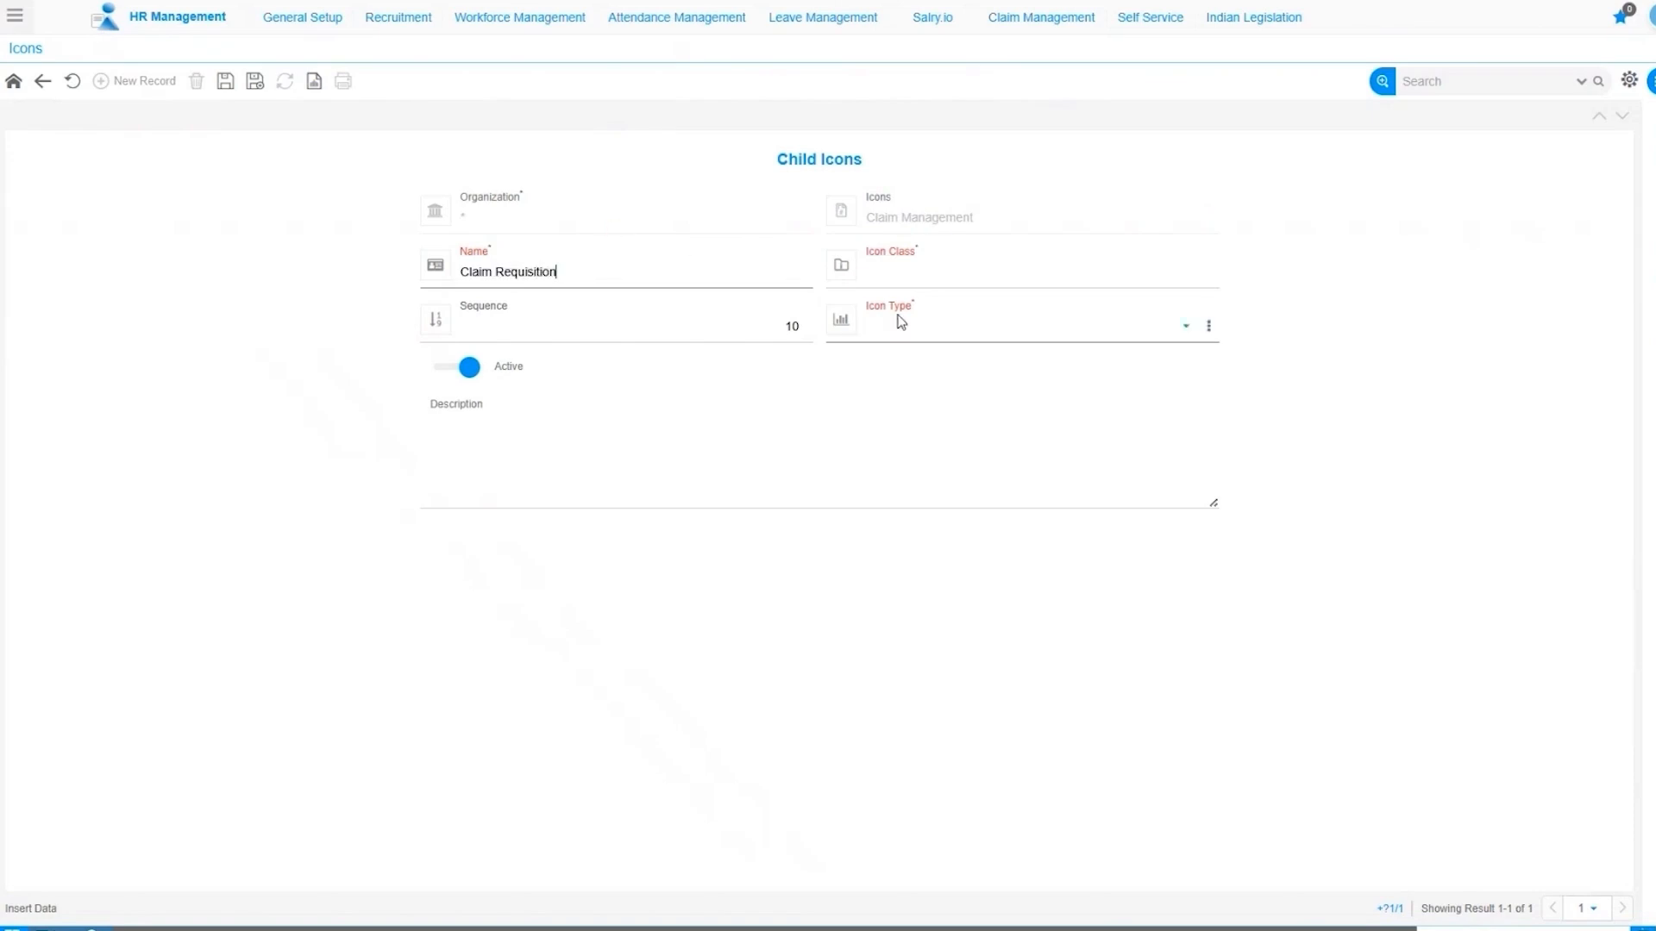
{"action": "left_click", "coordinate": [897, 269]}
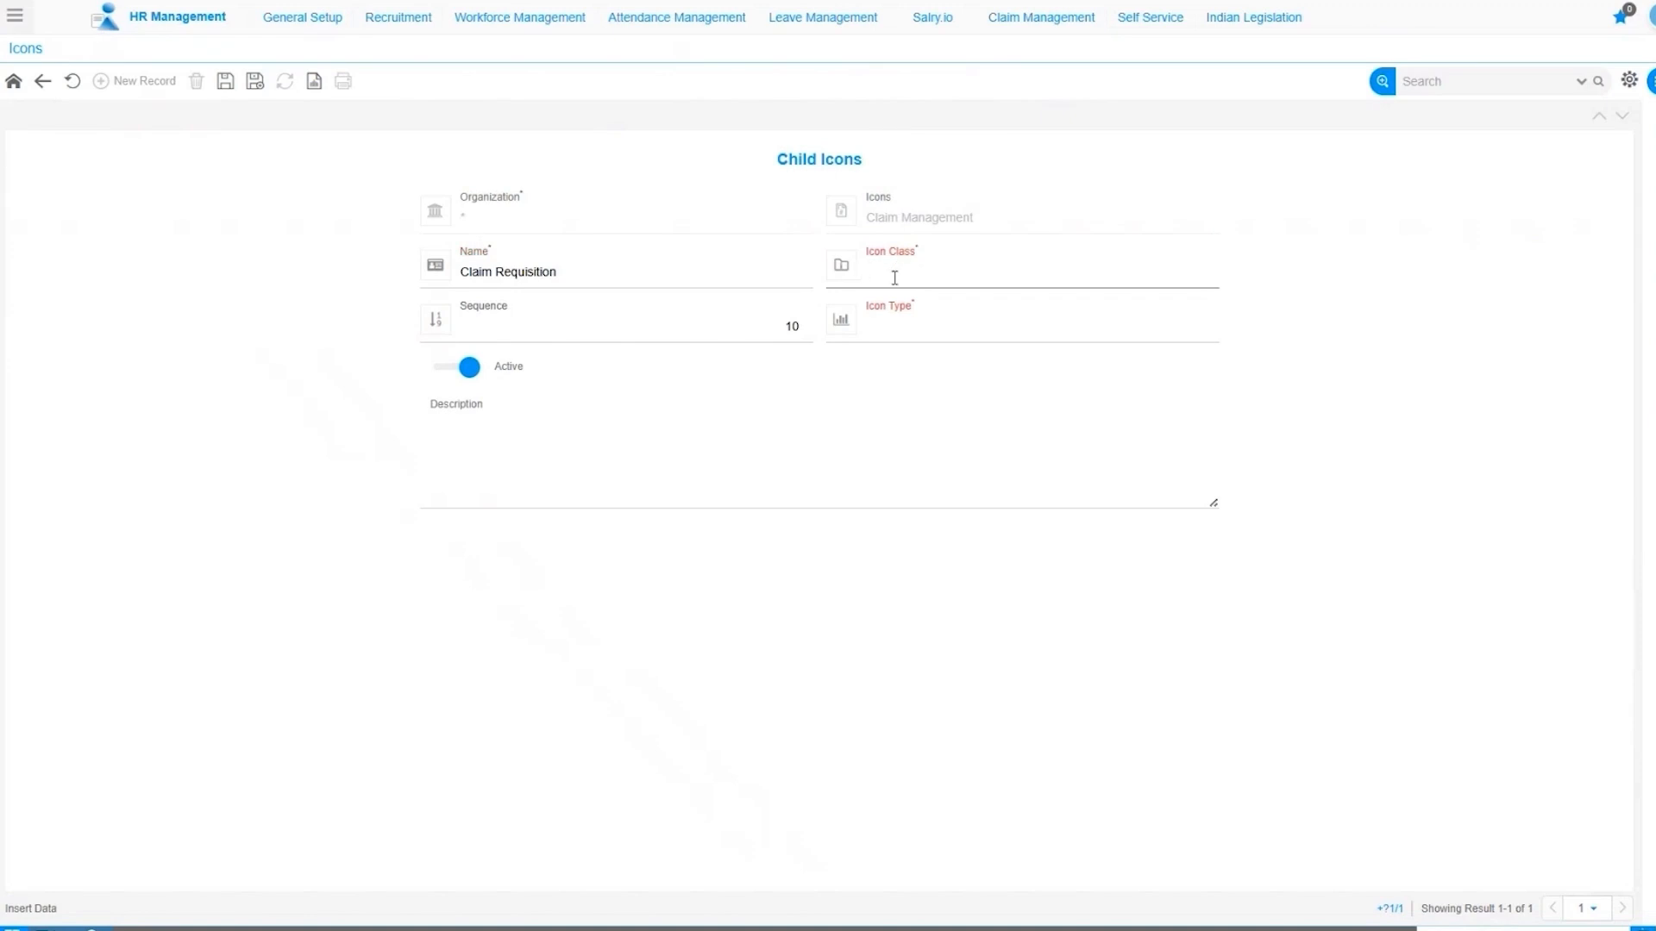
{"action": "type", "text": "vis vis-gift-travel"}
{"action": "left_click", "coordinate": [929, 324]}
{"action": "left_click", "coordinate": [902, 380]}
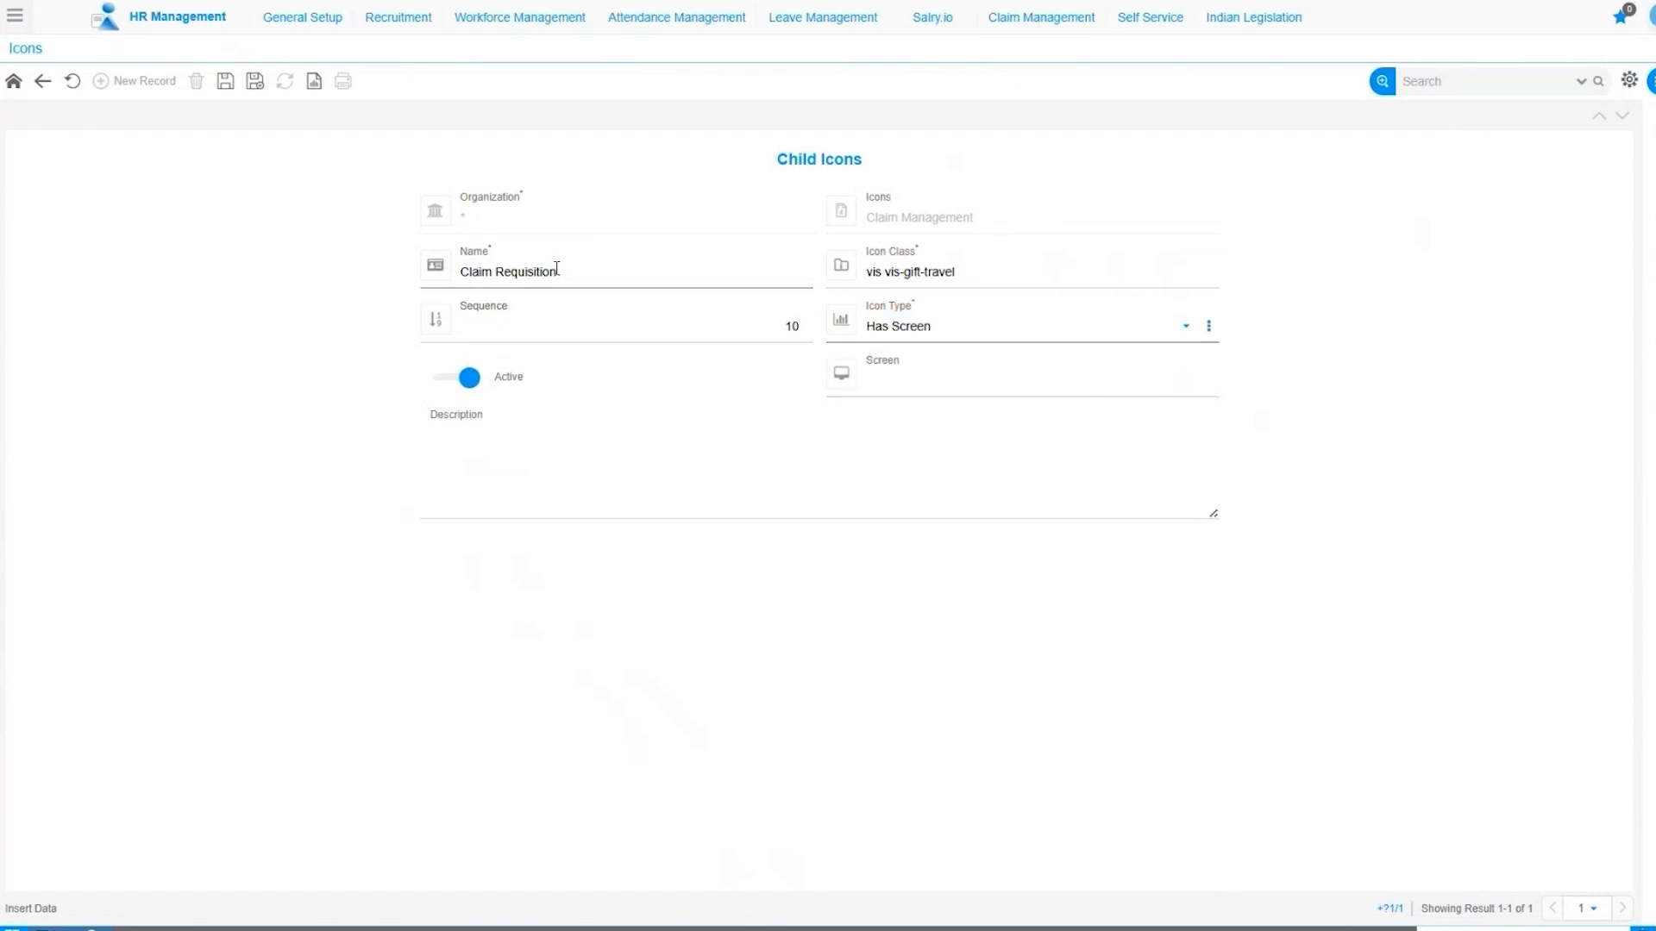
Link the screen VA072_ClaimReqESS, found by searching VA072 in the Screen lookup.
{"action": "left_click", "coordinate": [1186, 395]}
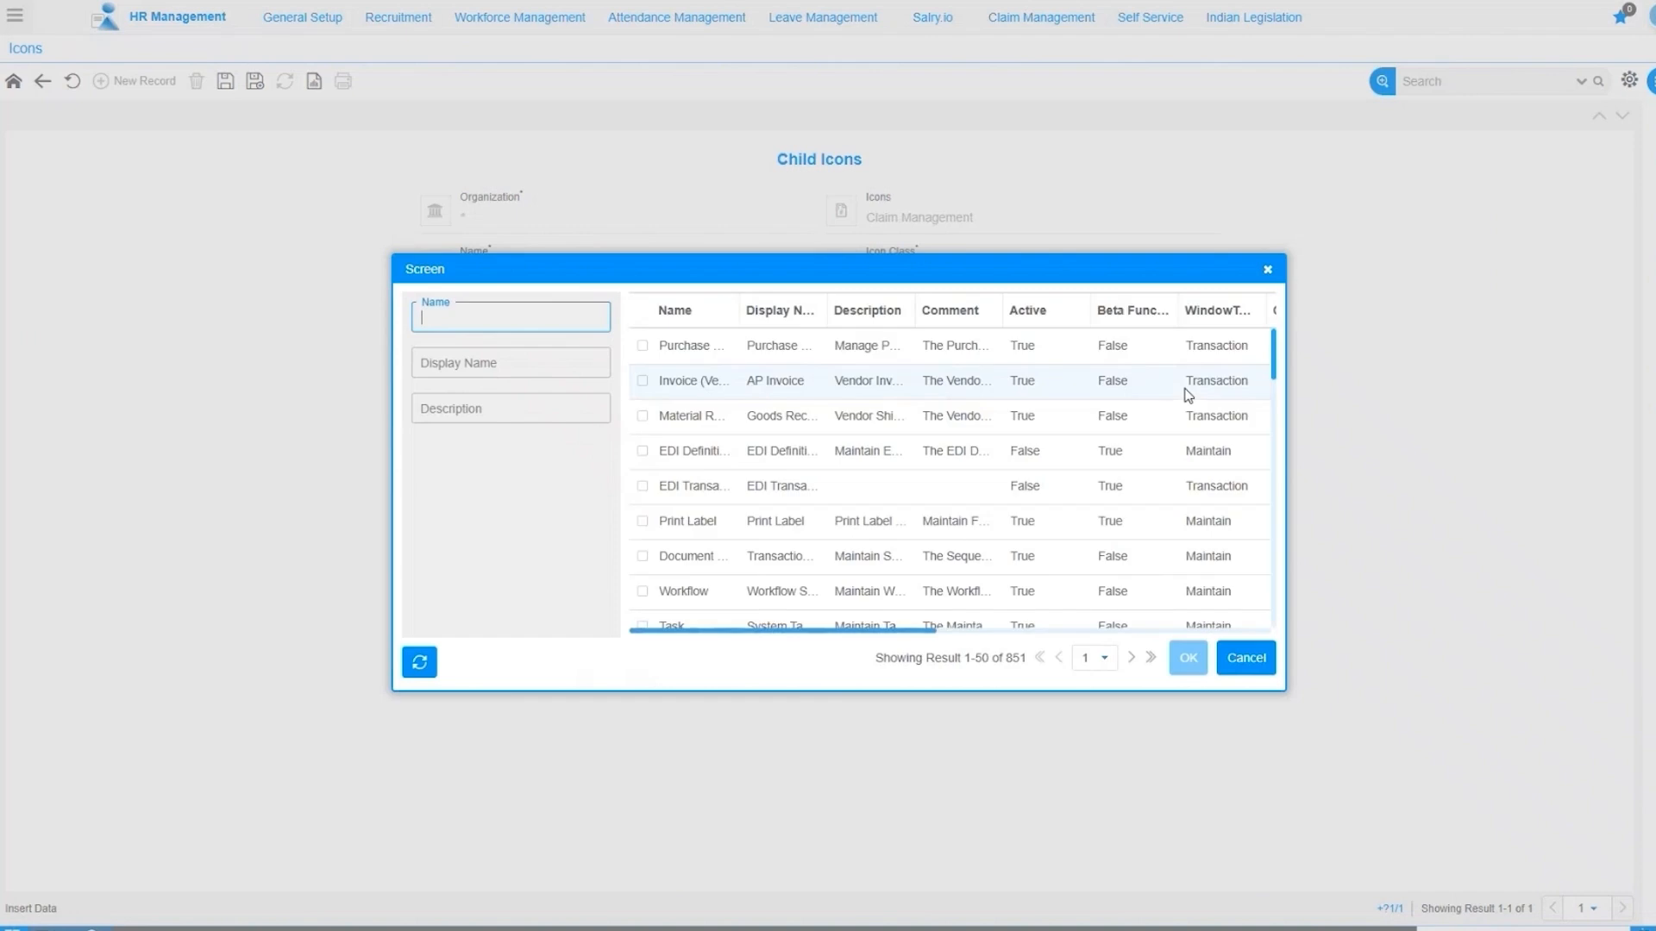
{"action": "left_click_drag", "start_coordinate": [739, 310], "coordinate": [811, 312]}
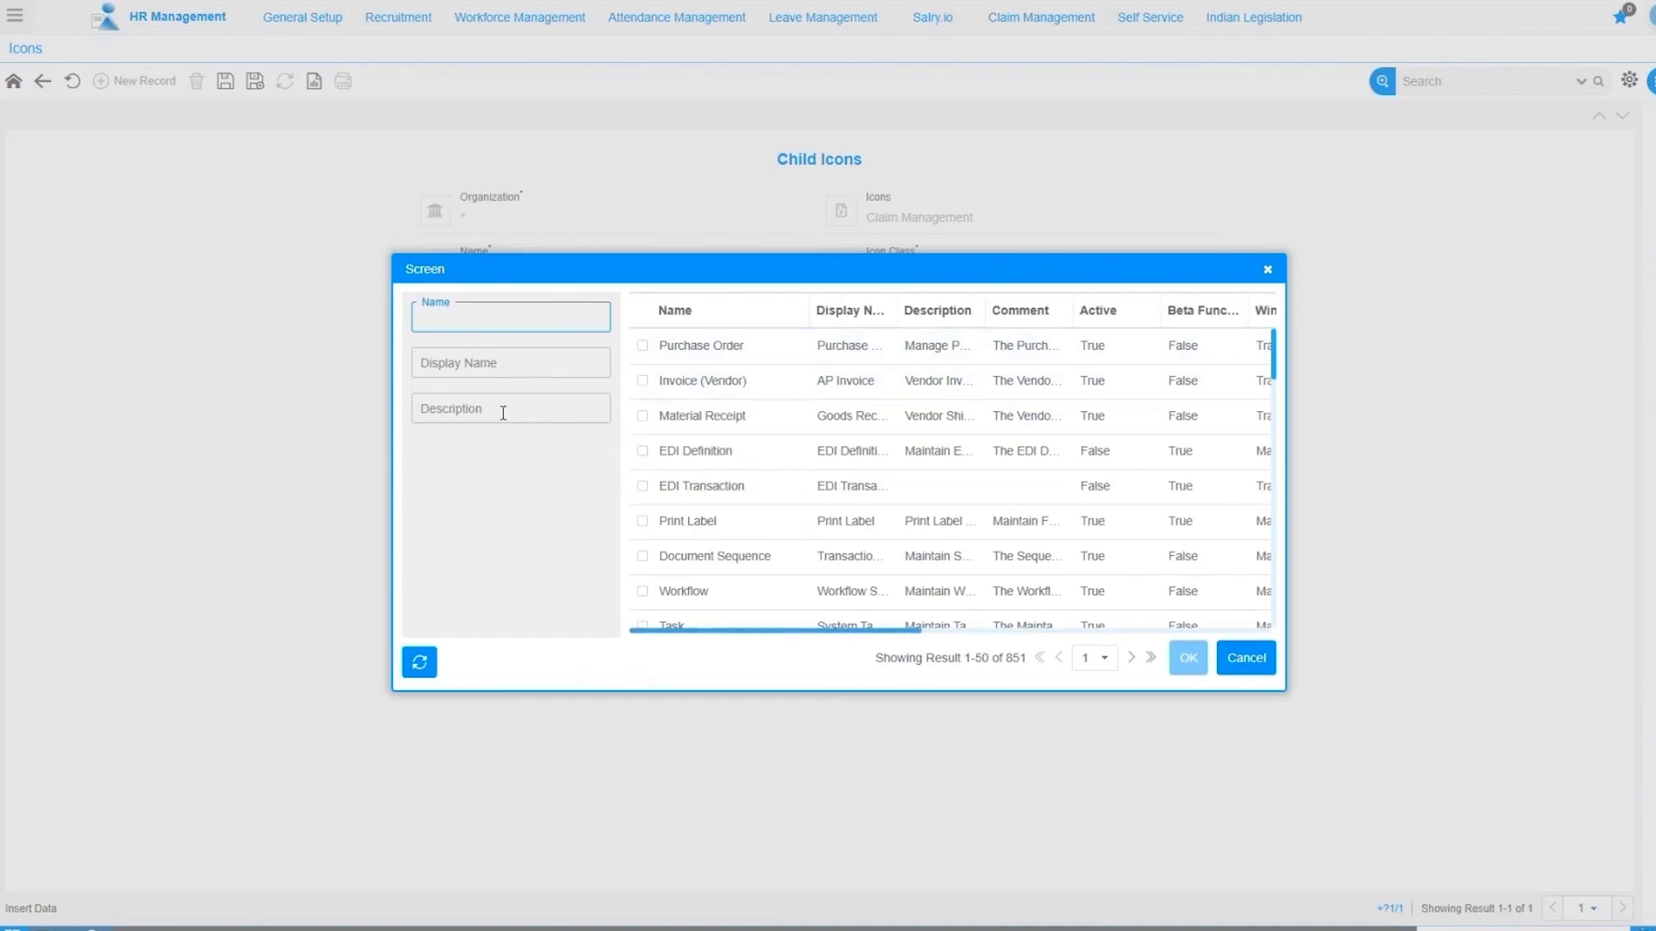
{"action": "type", "text": "VA))&"}
{"action": "key", "text": "BackSpace"}
{"action": "key", "text": "BackSpace"}
{"action": "type", "text": "072"}
{"action": "key", "text": "Return"}
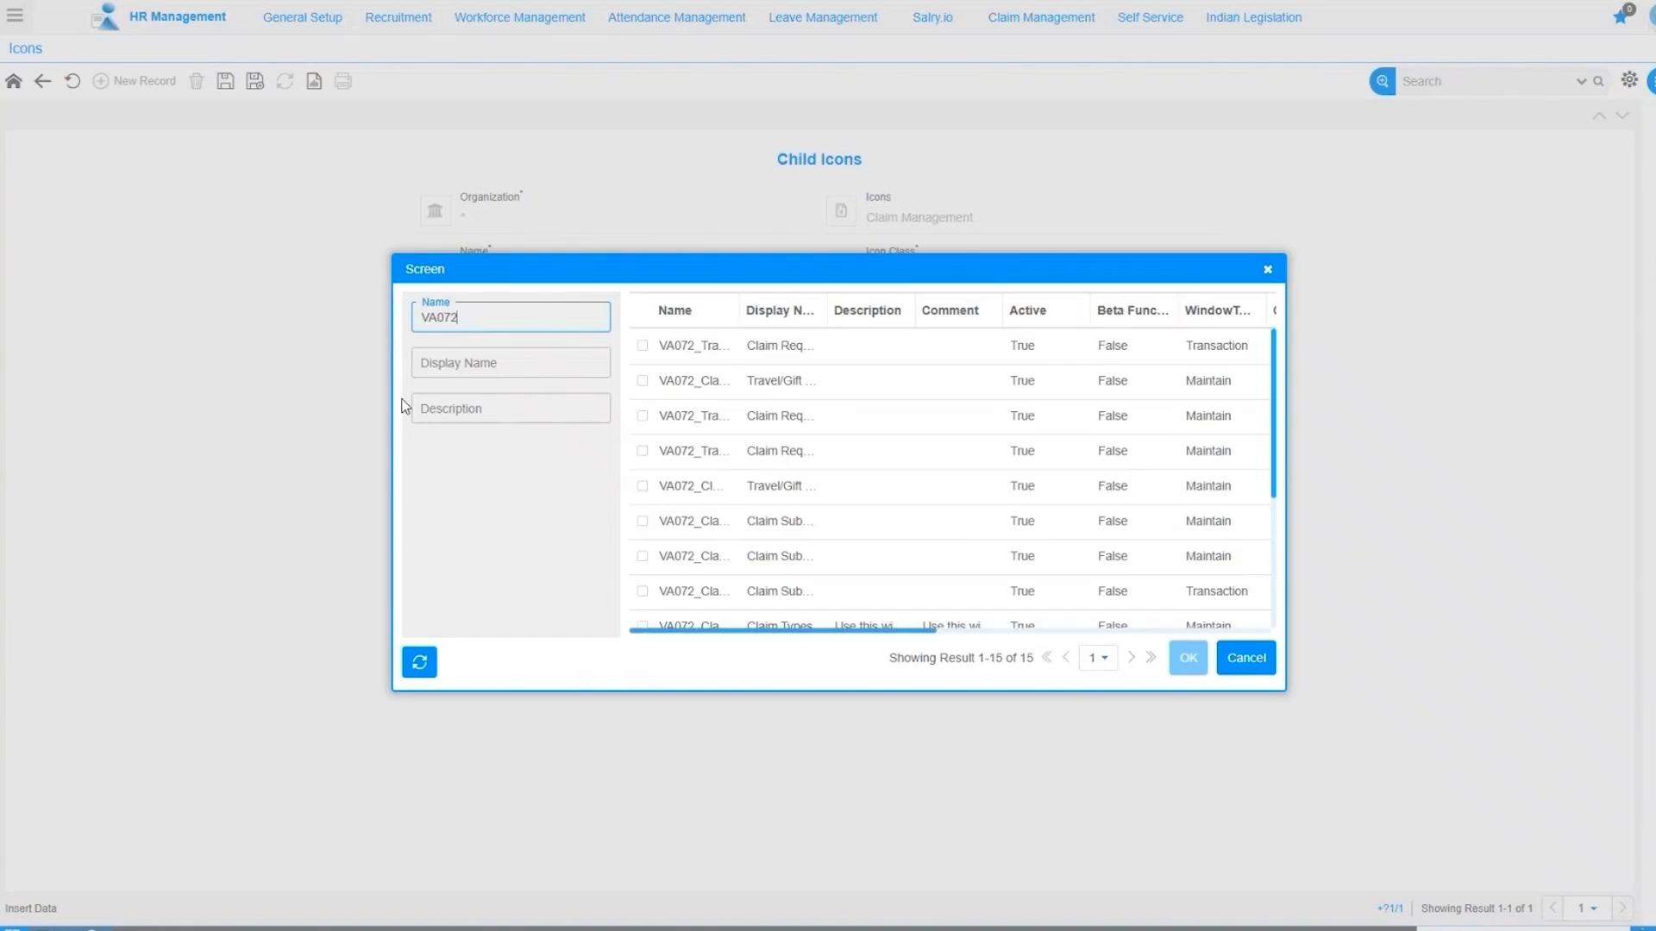
{"action": "left_click_drag", "start_coordinate": [739, 310], "coordinate": [1039, 349]}
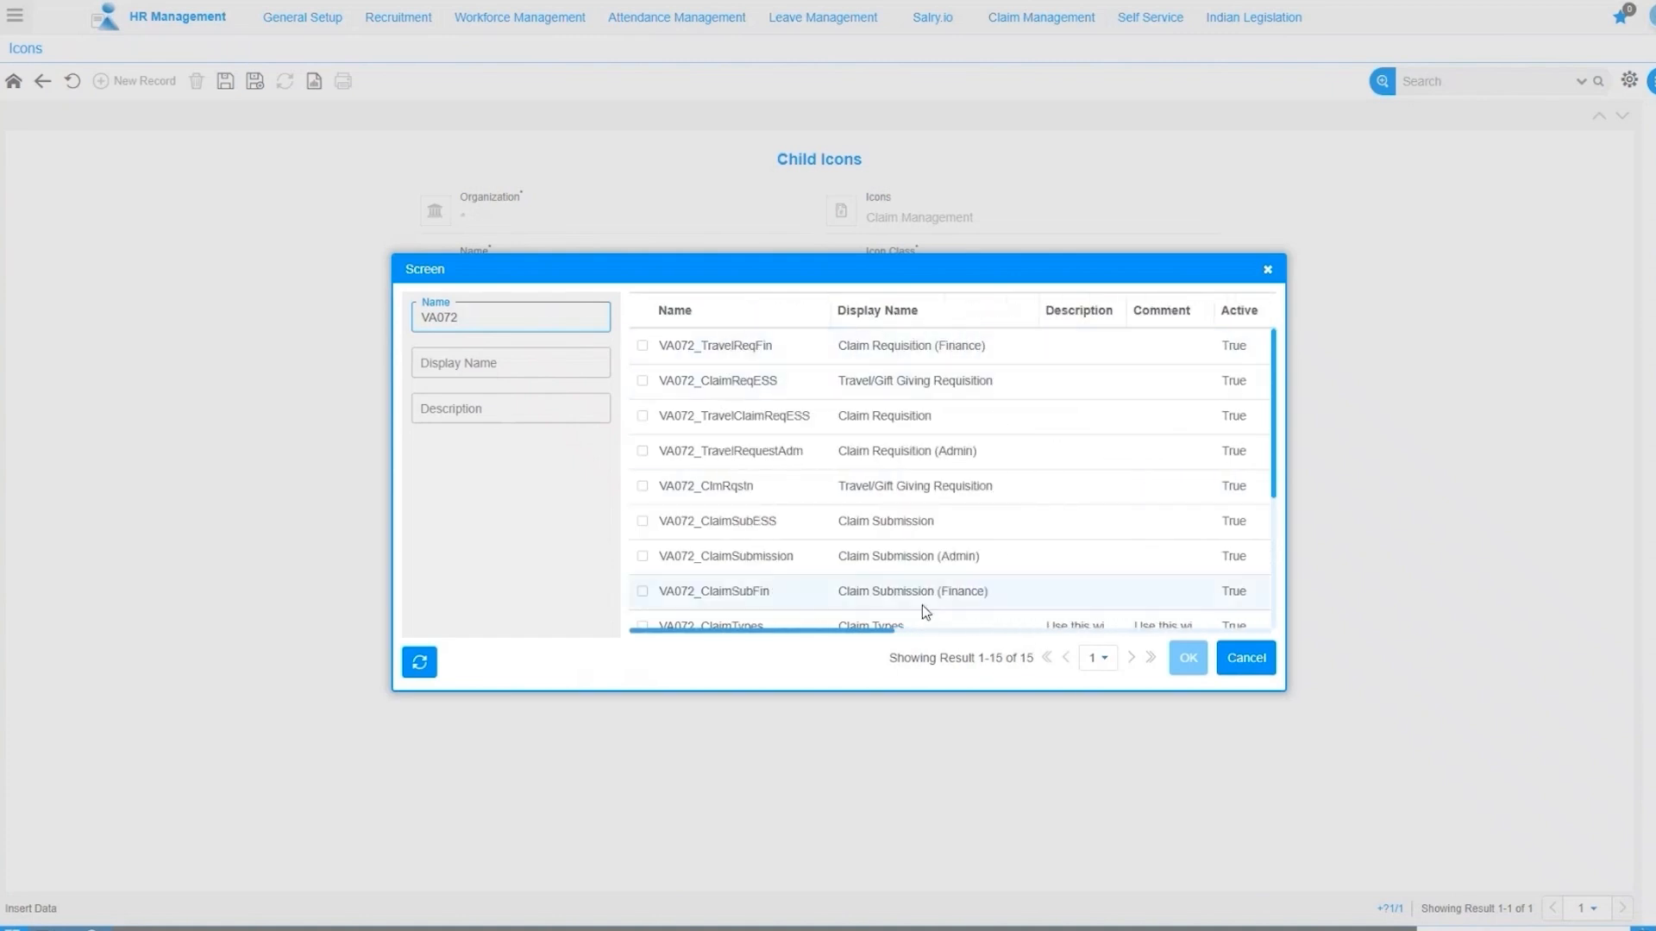
{"action": "left_click", "coordinate": [643, 380]}
{"action": "left_click", "coordinate": [1188, 659]}
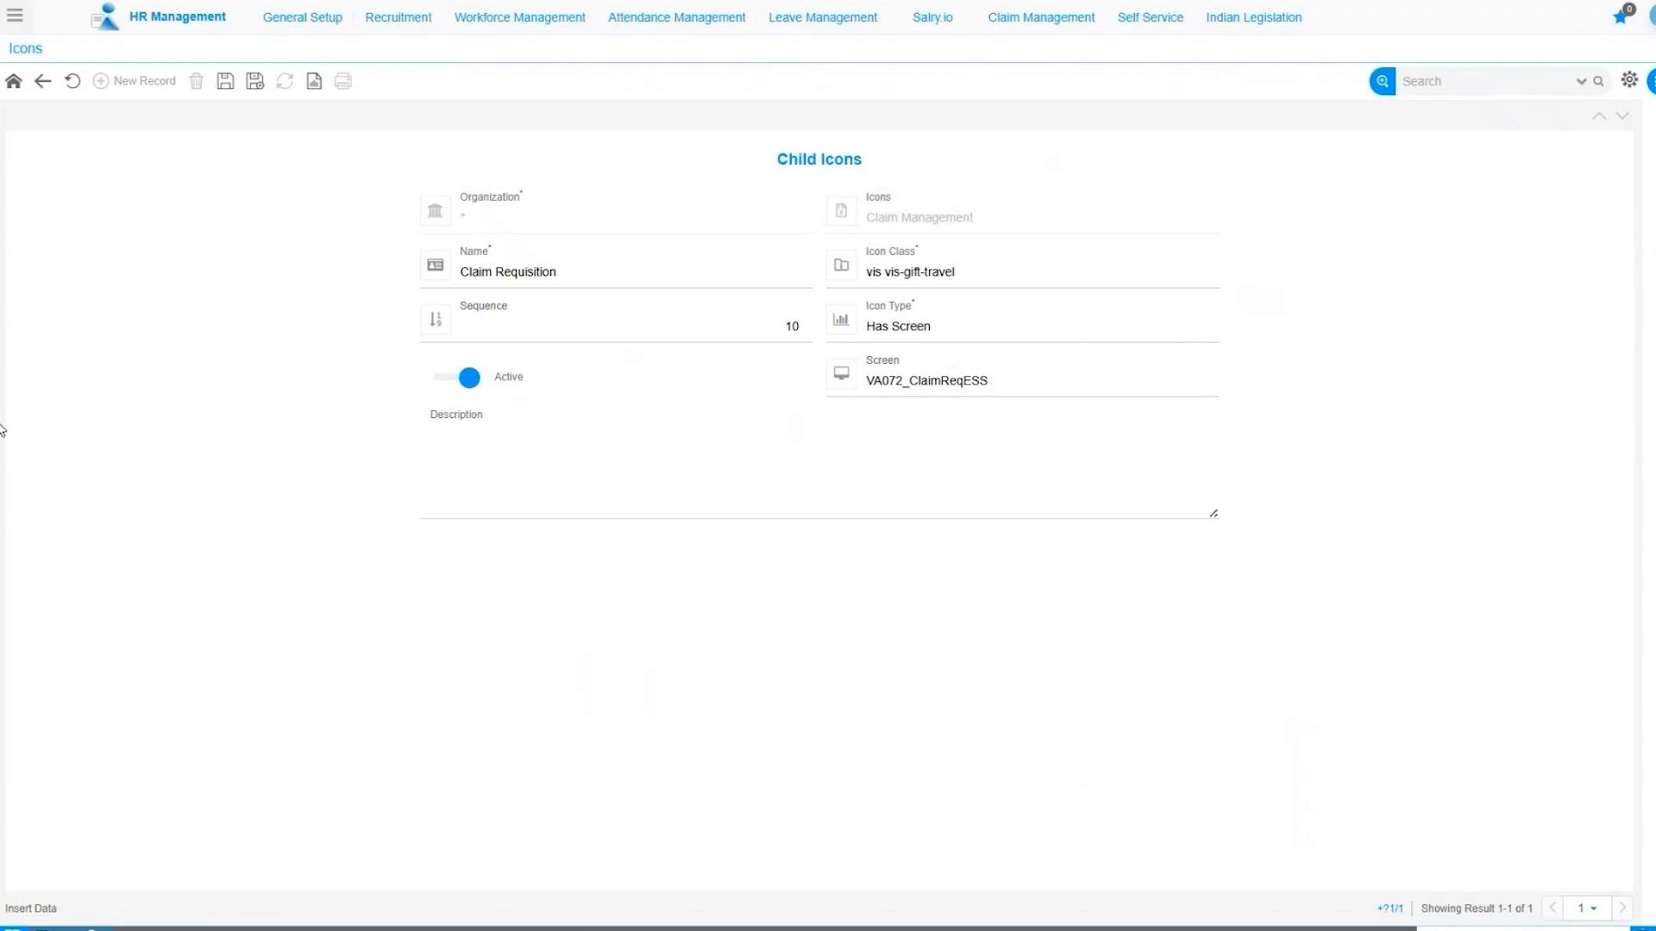
{"action": "left_click", "coordinate": [1052, 19]}
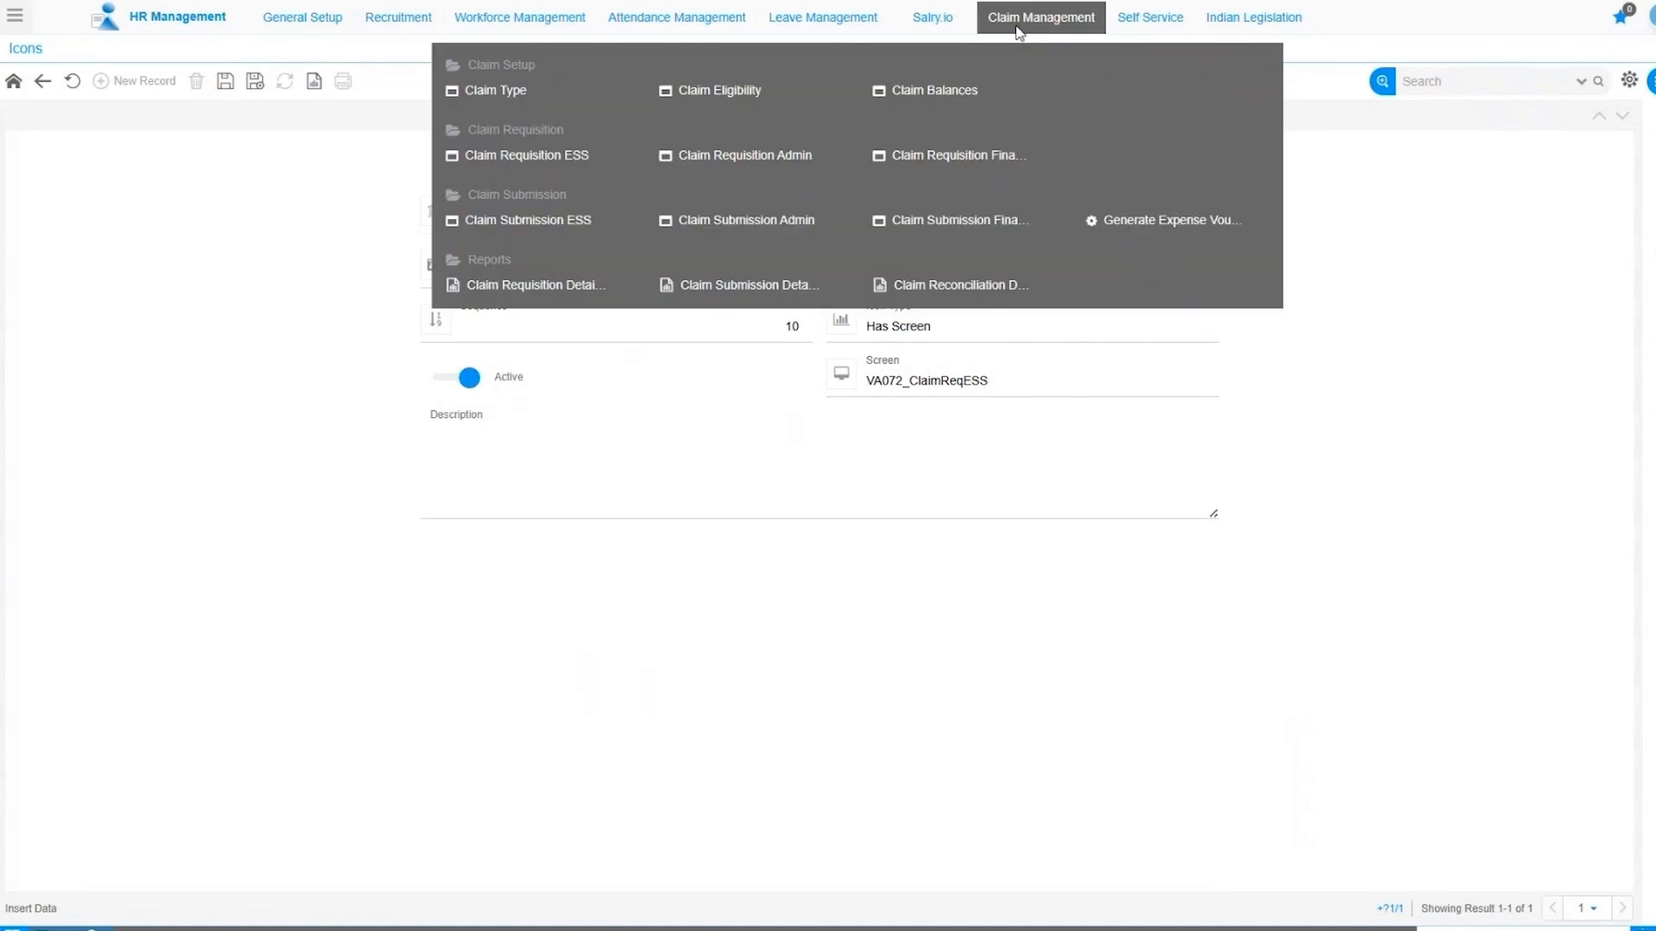
{"action": "left_click", "coordinate": [493, 93]}
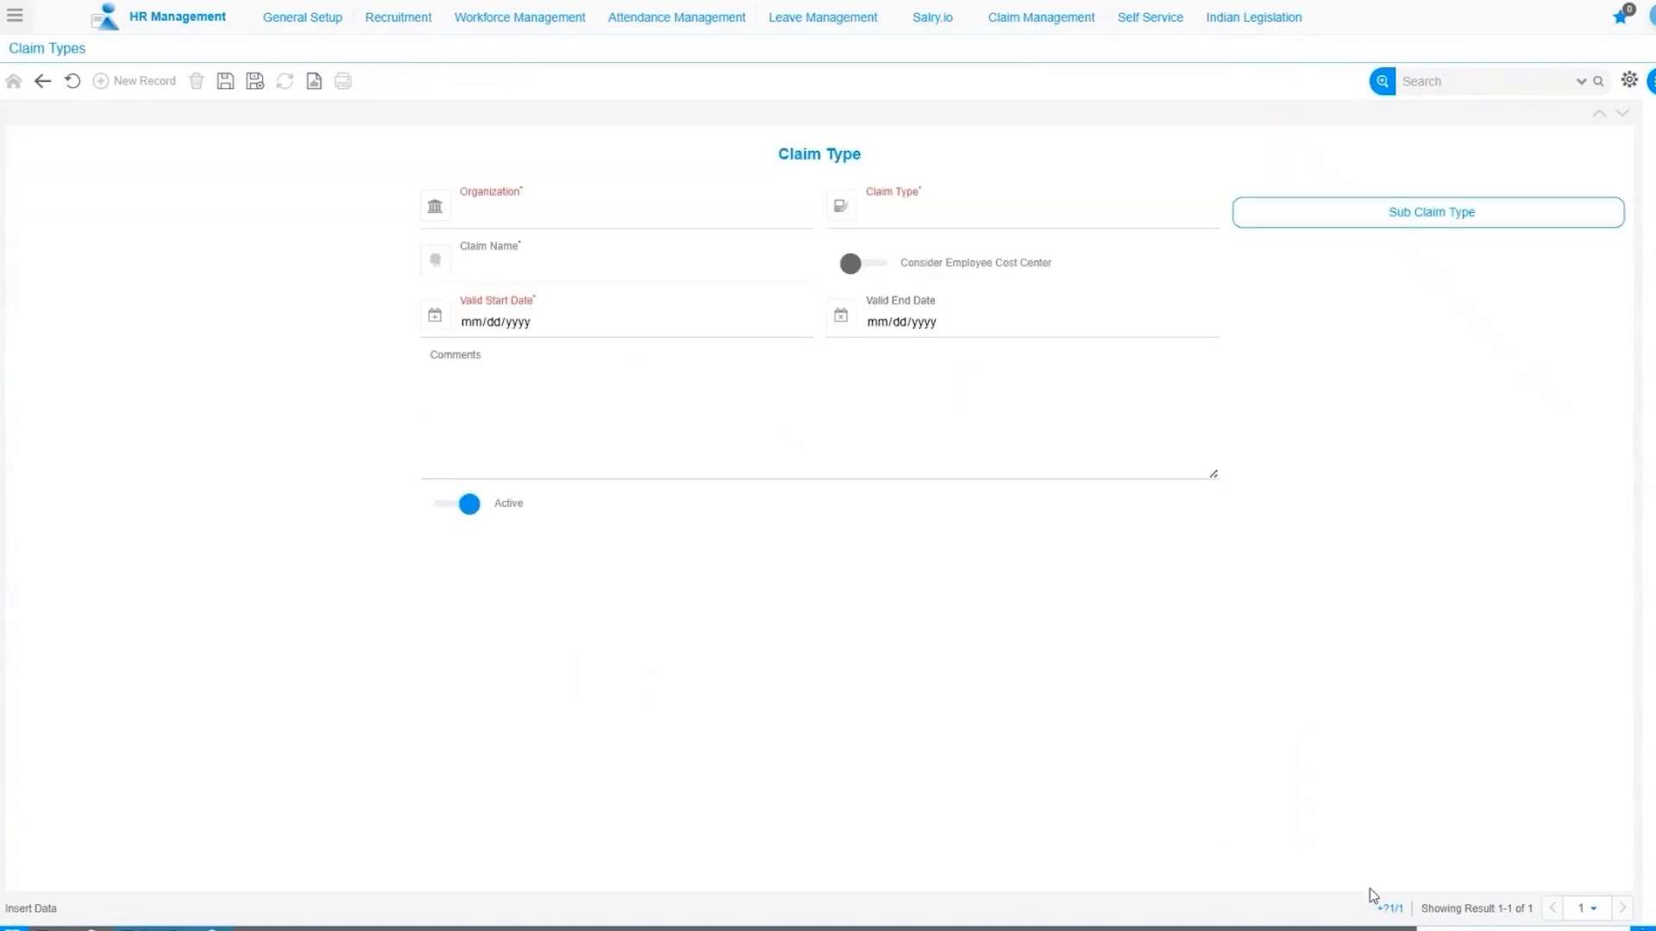
{"action": "left_click", "coordinate": [1390, 908]}
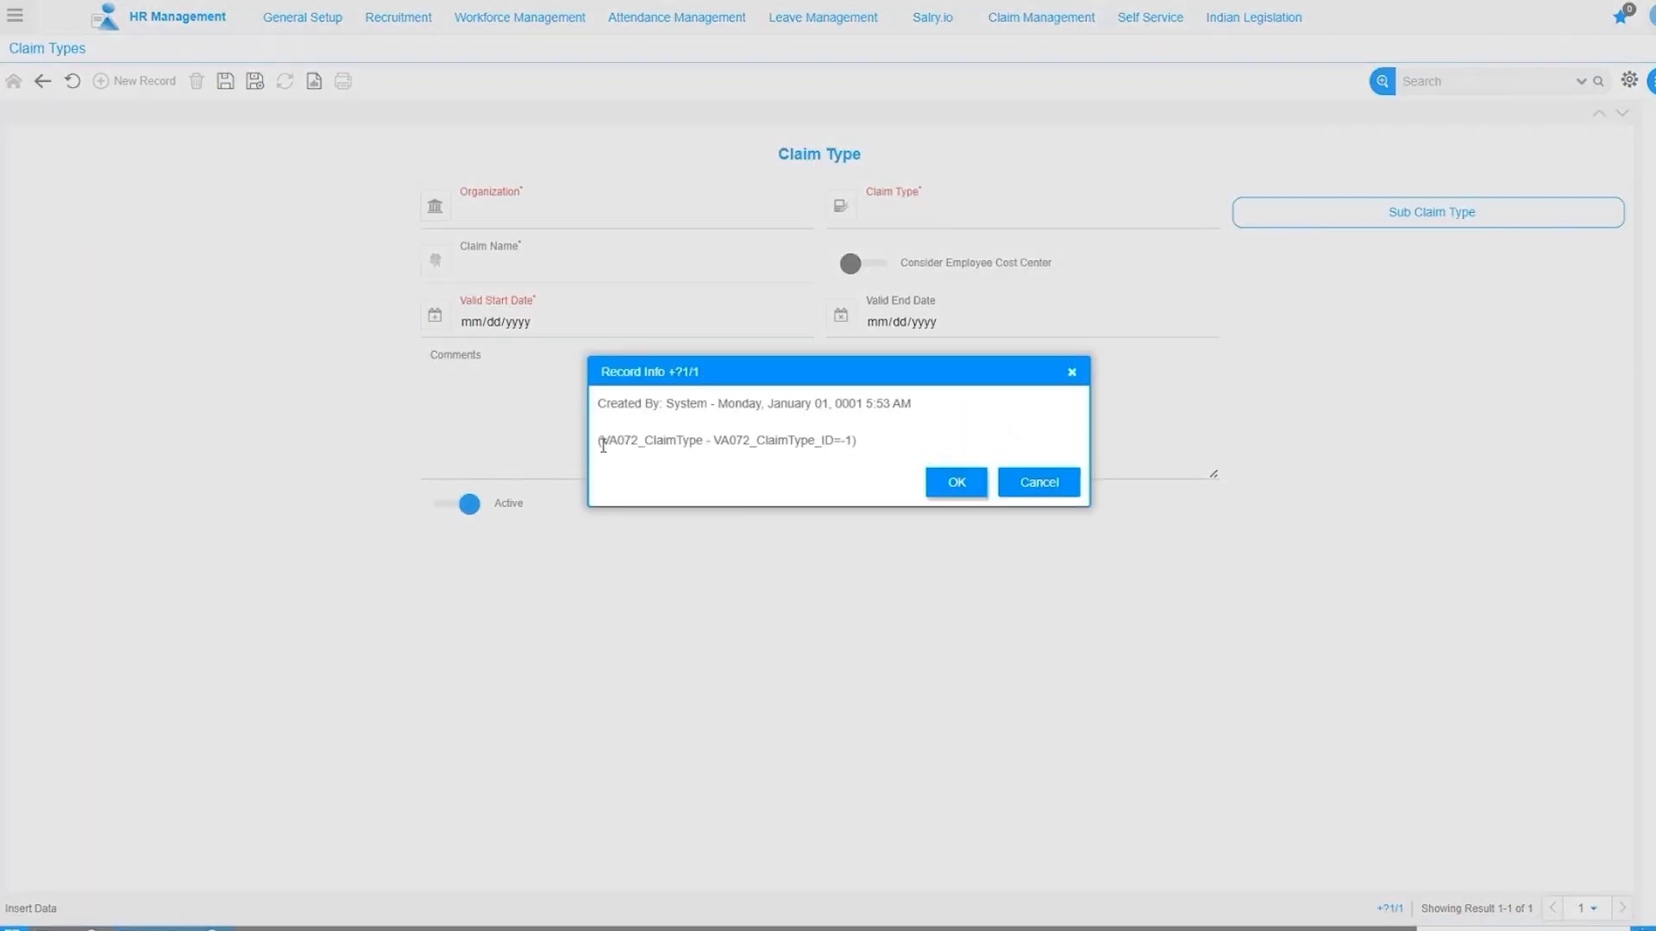
{"action": "left_click_drag", "start_coordinate": [599, 441], "coordinate": [645, 448]}
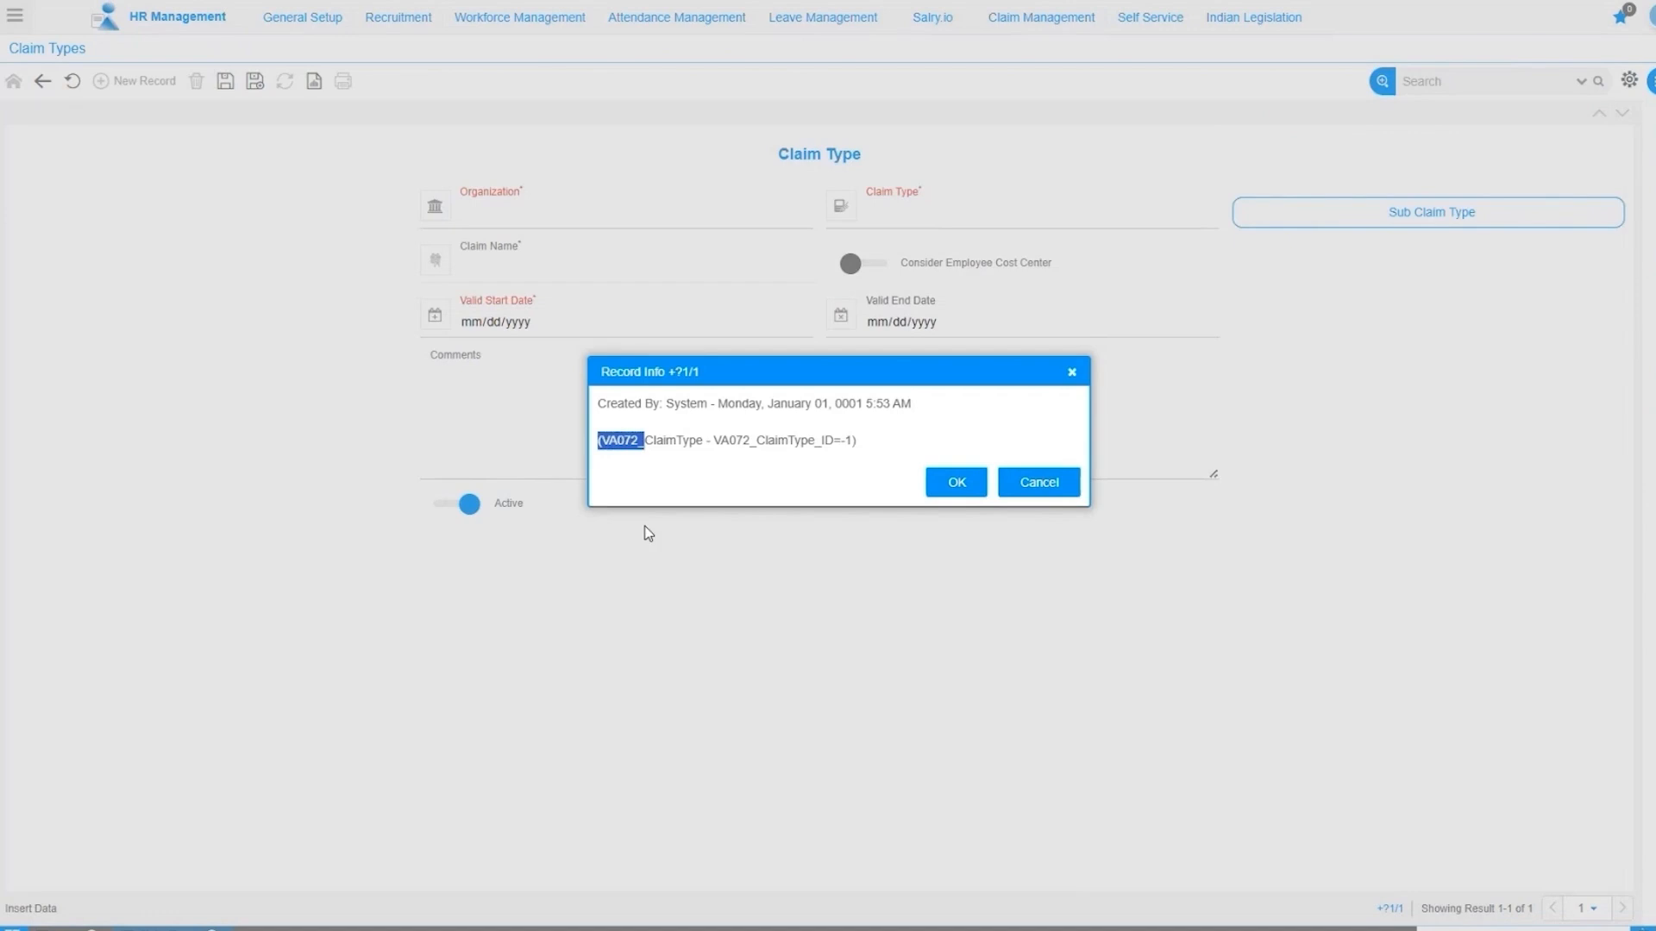
{"action": "left_click", "coordinate": [1053, 484]}
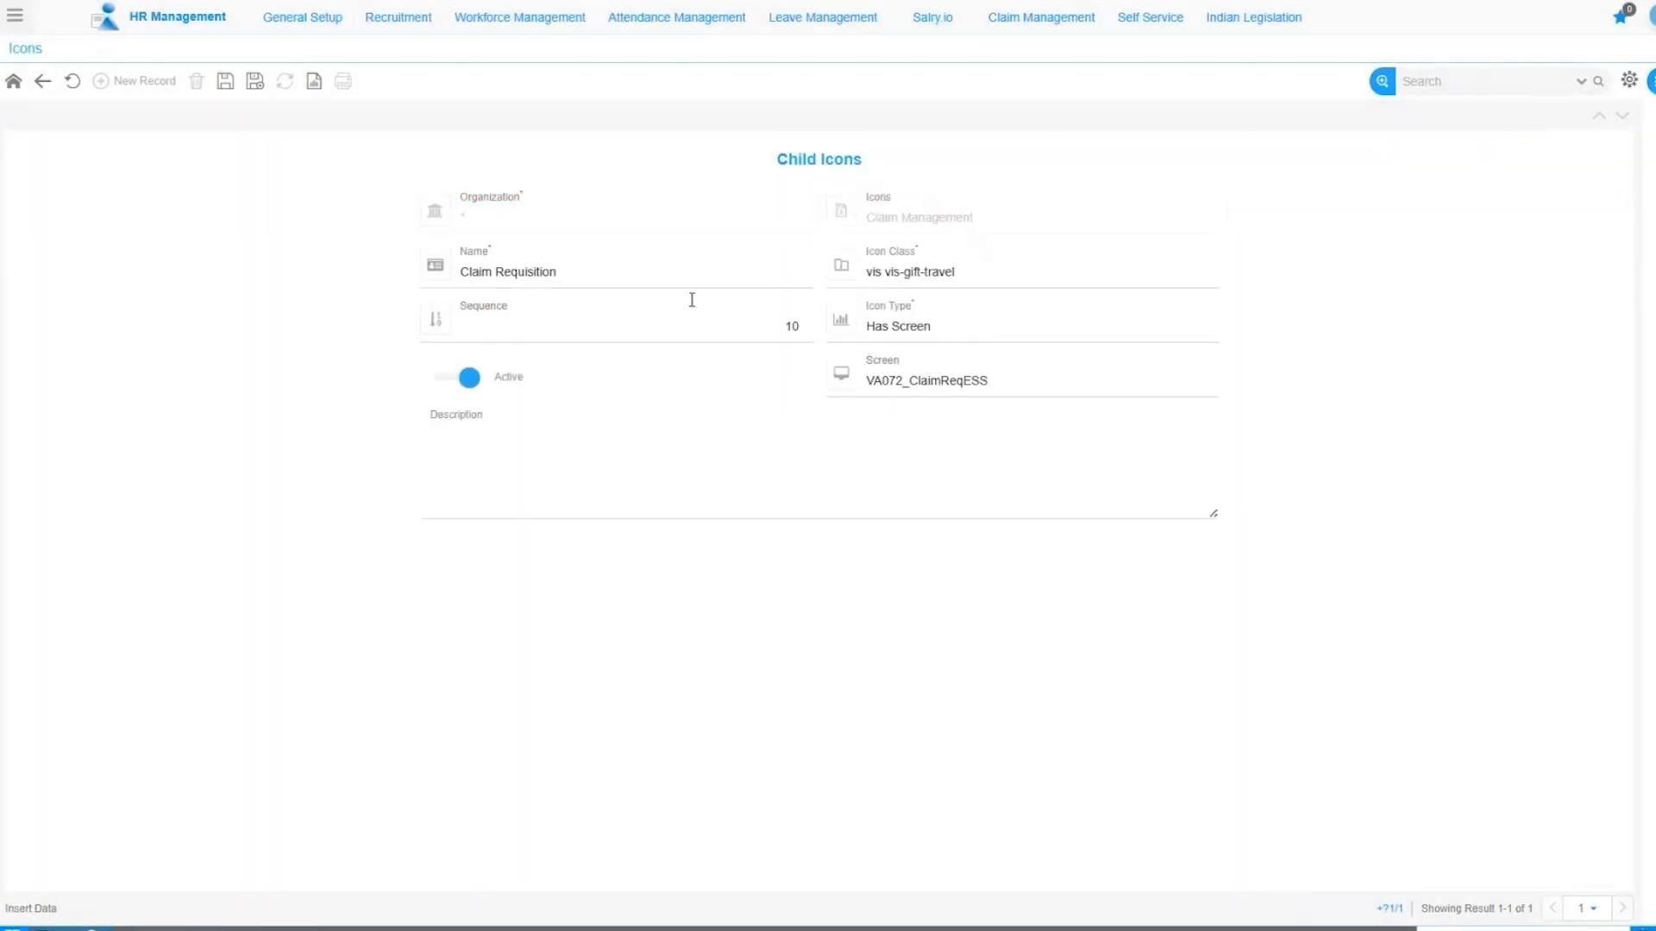
Save the Claim Requisition child icon and go back to the Child Icons list.
{"action": "left_click_drag", "start_coordinate": [997, 384], "coordinate": [957, 387]}
{"action": "left_click", "coordinate": [913, 385]}
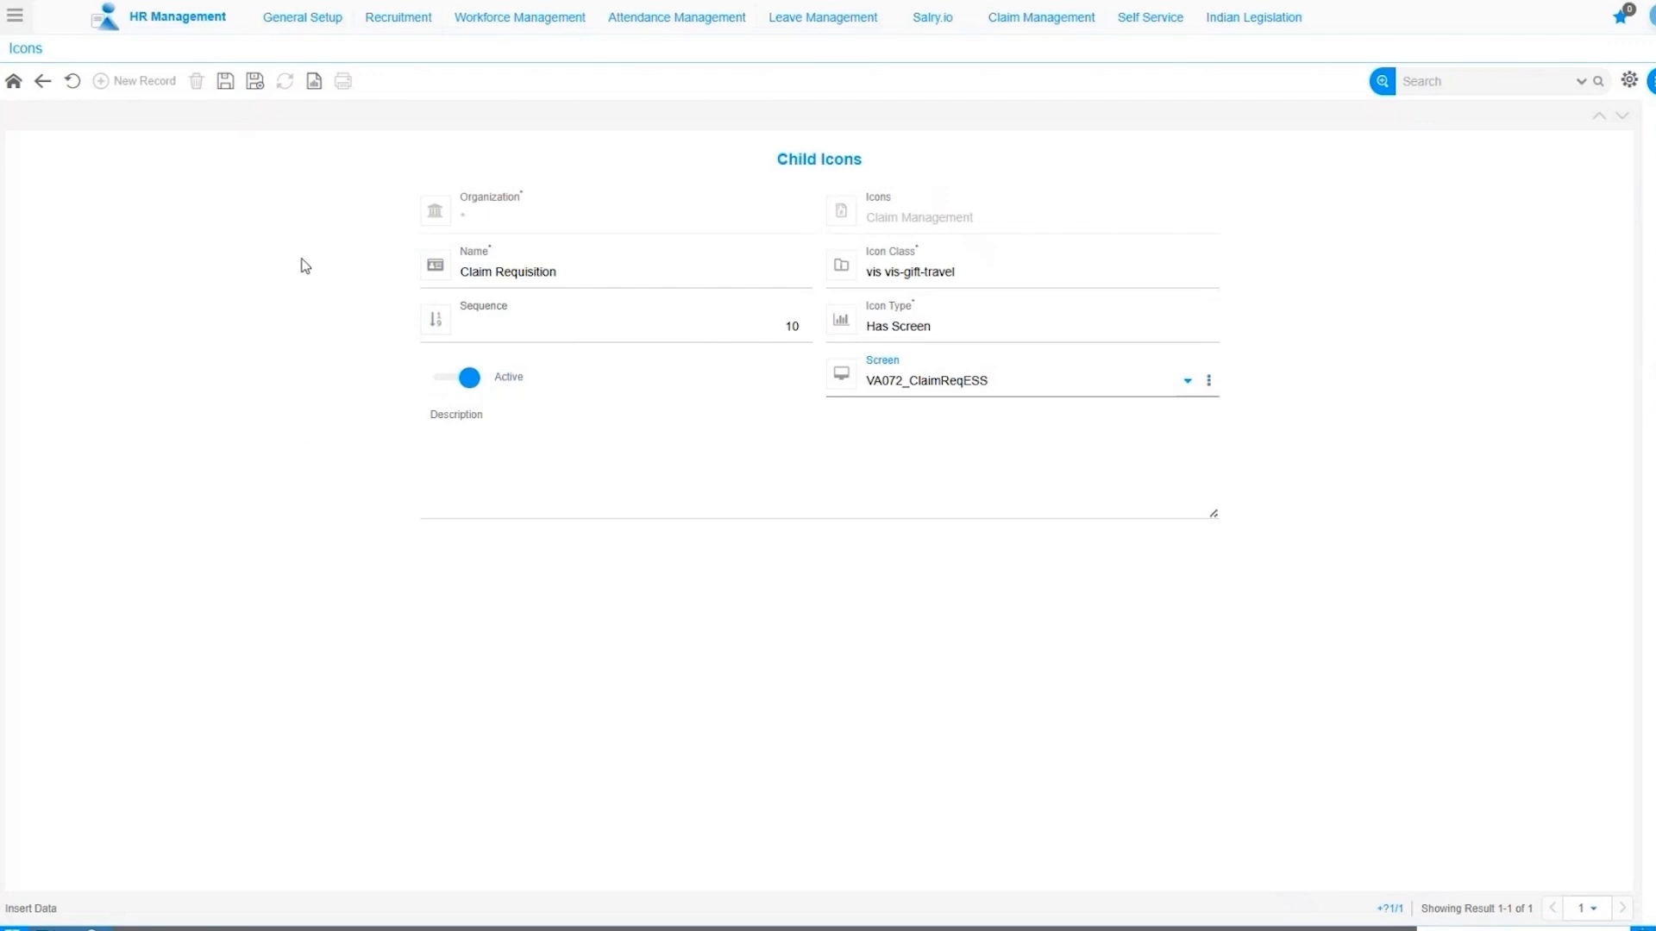
{"action": "left_click", "coordinate": [224, 84]}
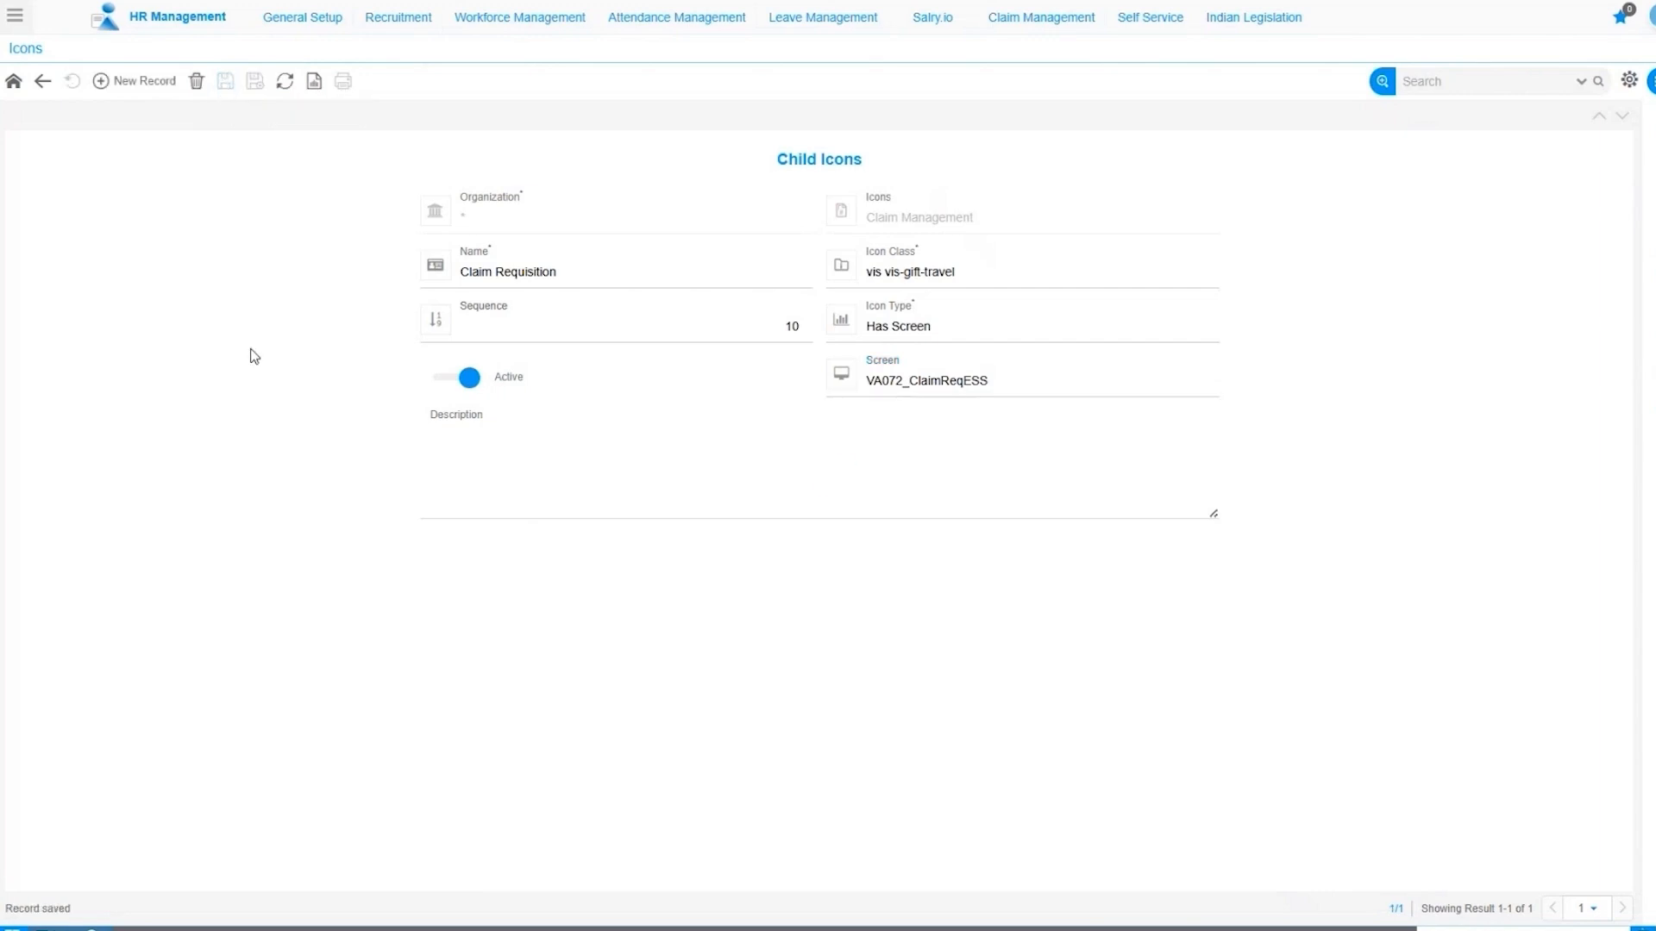
{"action": "left_click", "coordinate": [42, 84]}
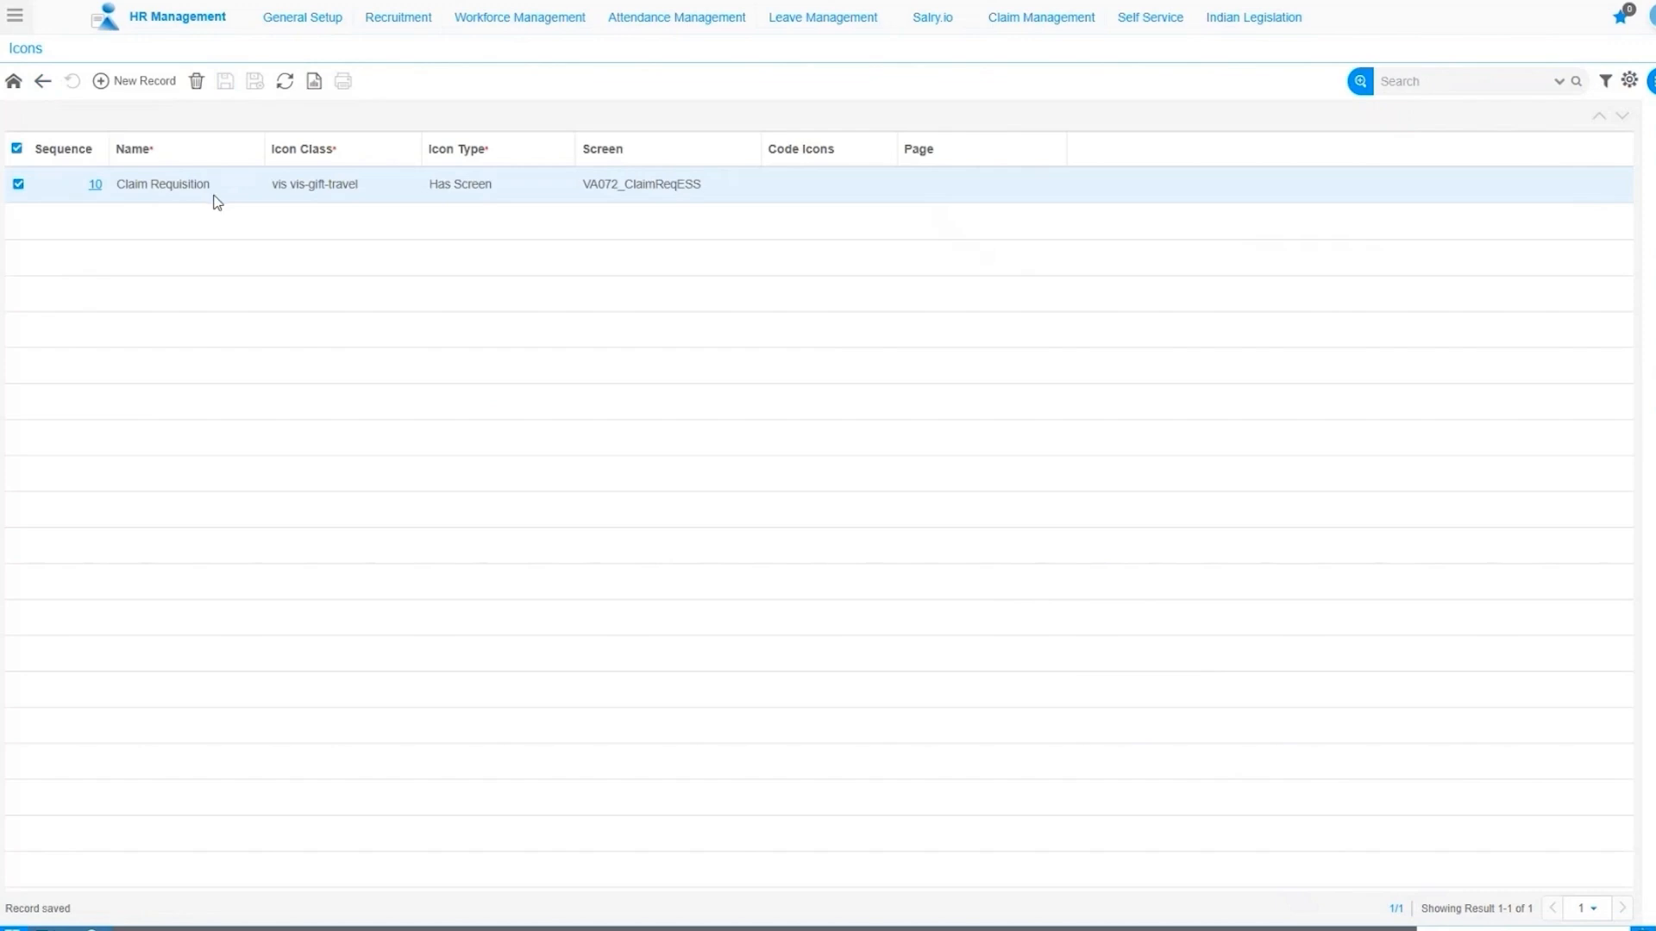
Add a new child icon named Claim Submission at sequence 20 and move to its Icon Class.
{"action": "left_click", "coordinate": [132, 89]}
{"action": "left_click", "coordinate": [490, 268]}
{"action": "type", "text": "Claim "}
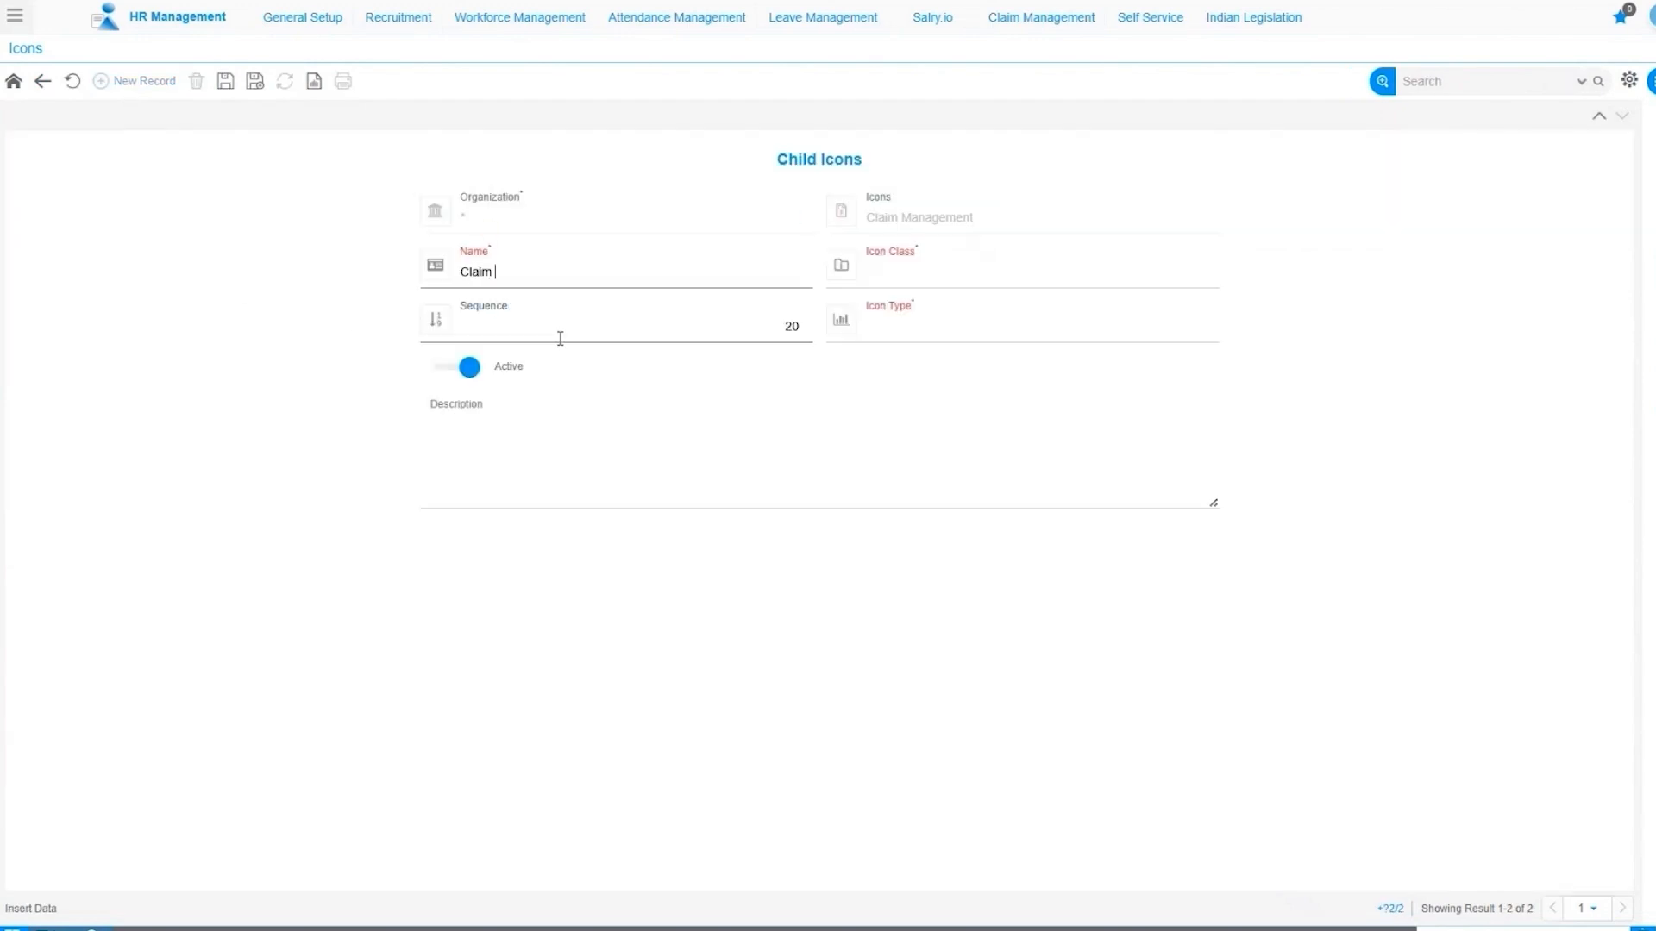
{"action": "type", "text": "Submission"}
{"action": "left_click", "coordinate": [894, 282]}
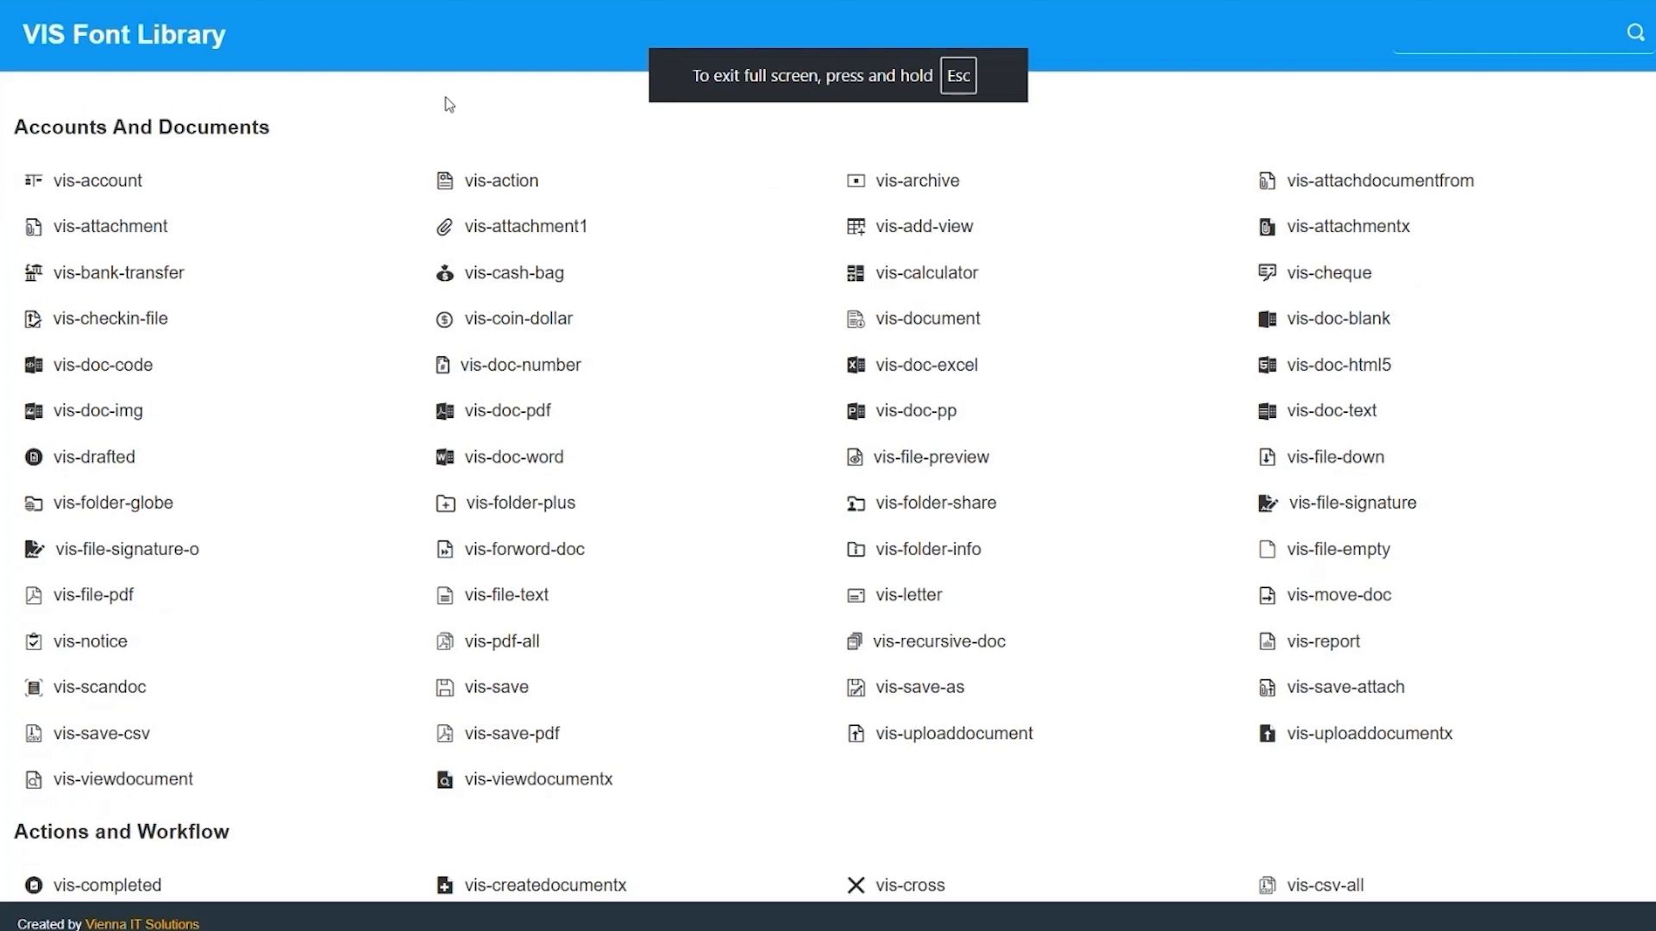
Copy vis-file-text from a 'text' library search into Claim Submission's Icon Class.
{"action": "left_click", "coordinate": [1416, 46]}
{"action": "type", "text": "text"}
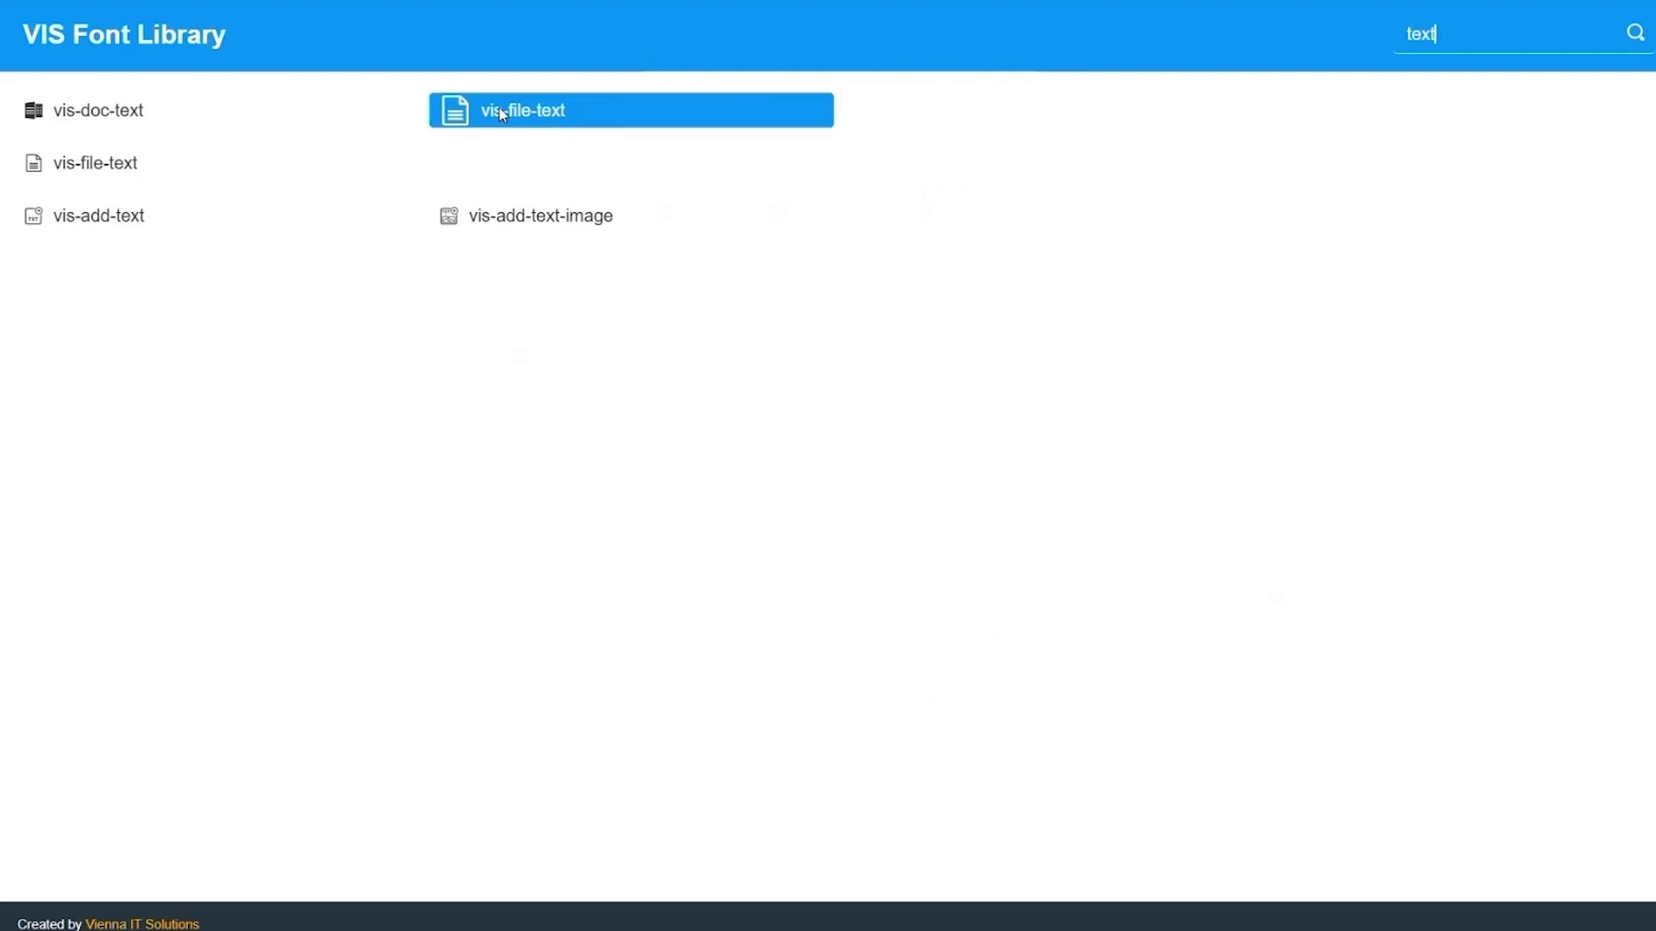
{"action": "left_click_drag", "start_coordinate": [163, 166], "coordinate": [67, 163]}
{"action": "right_click", "coordinate": [67, 163]}
{"action": "left_click", "coordinate": [126, 188]}
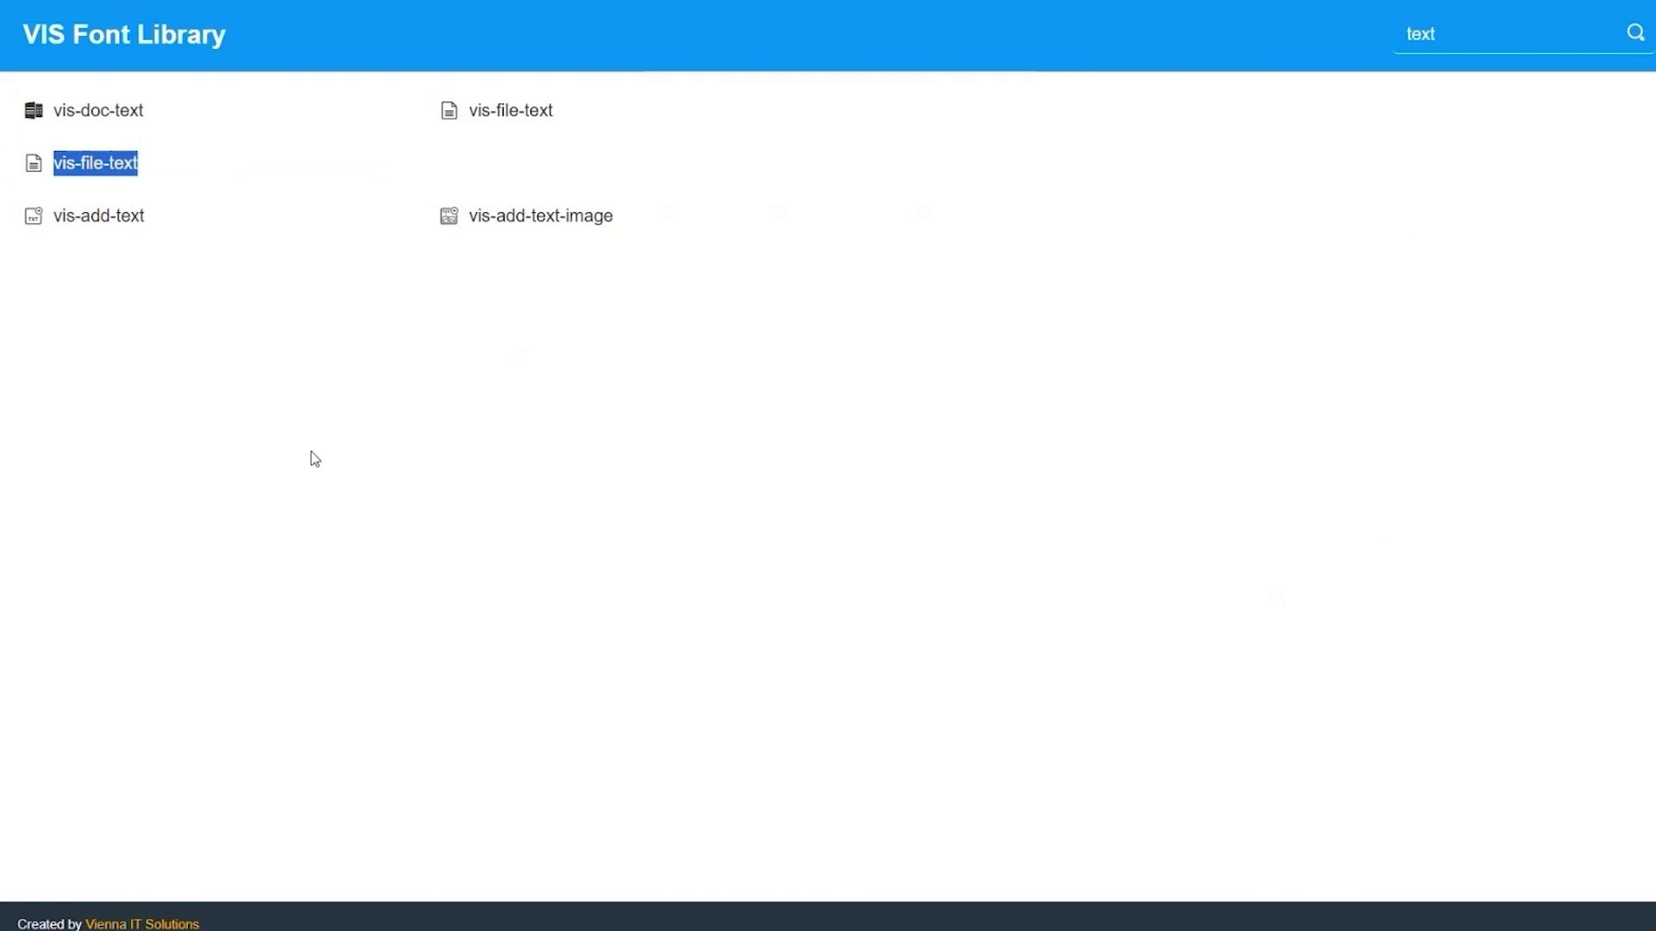
{"action": "key", "text": "alt+Tab"}
{"action": "left_click", "coordinate": [913, 278]}
{"action": "key", "text": "ctrl+v"}
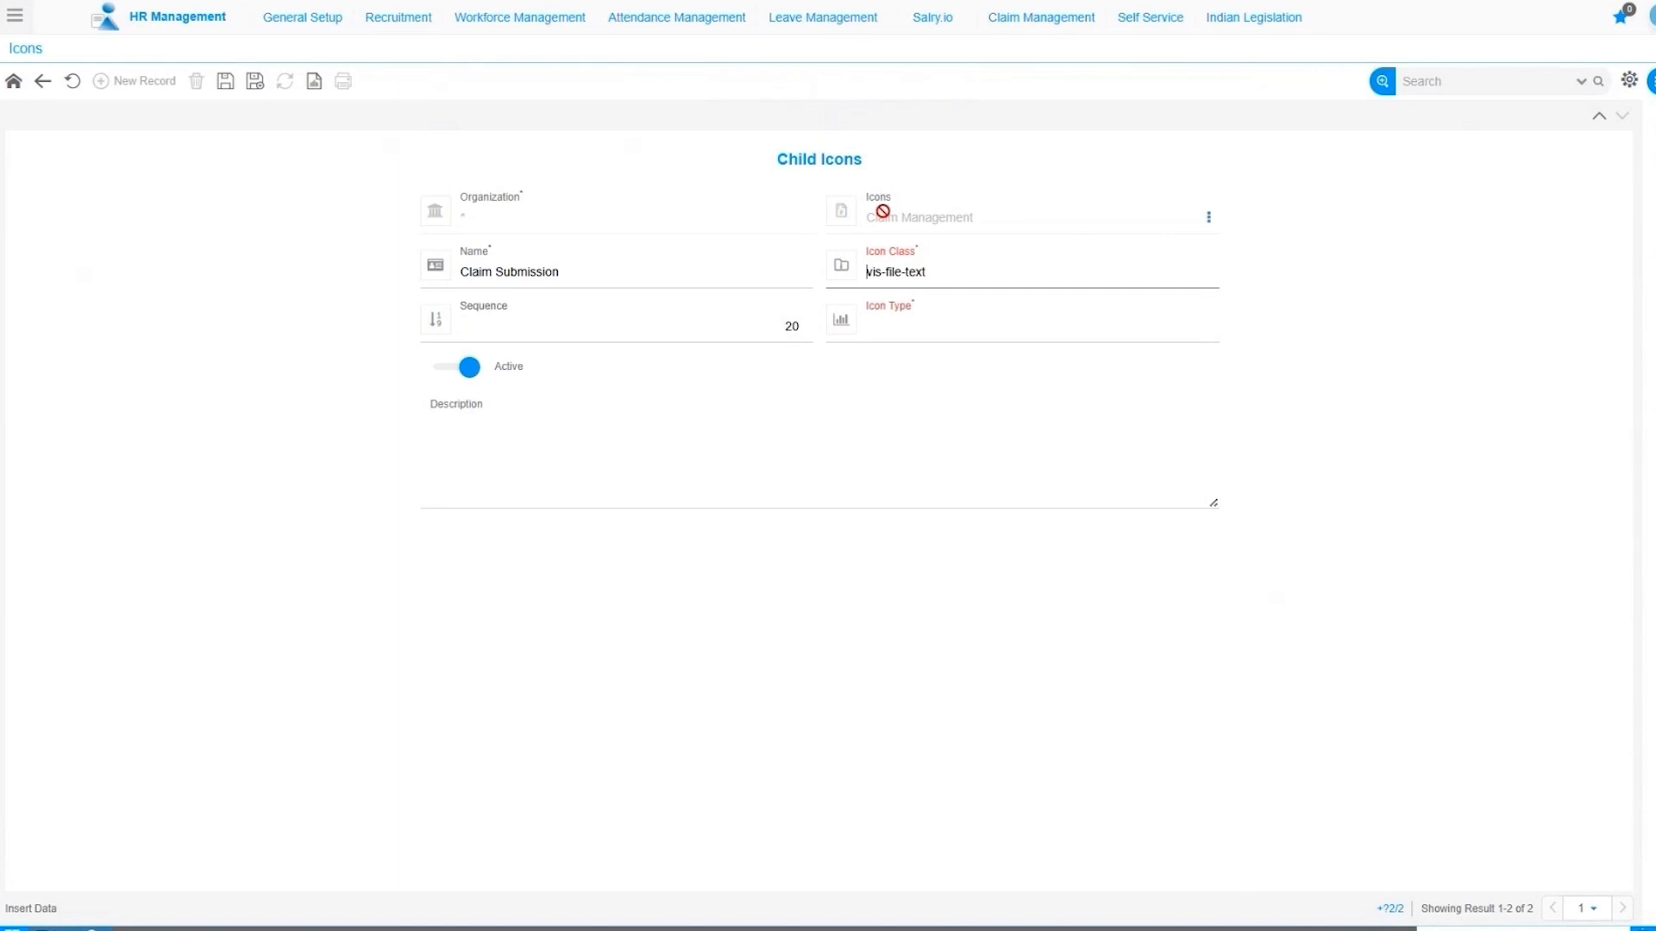
Give the Claim Submission icon class vis vis-file-text, type Has Screen and screen VA072_ClaimSubESS, then save.
{"action": "type", "text": "vis"}
{"action": "left_click", "coordinate": [888, 337]}
{"action": "left_click", "coordinate": [896, 381]}
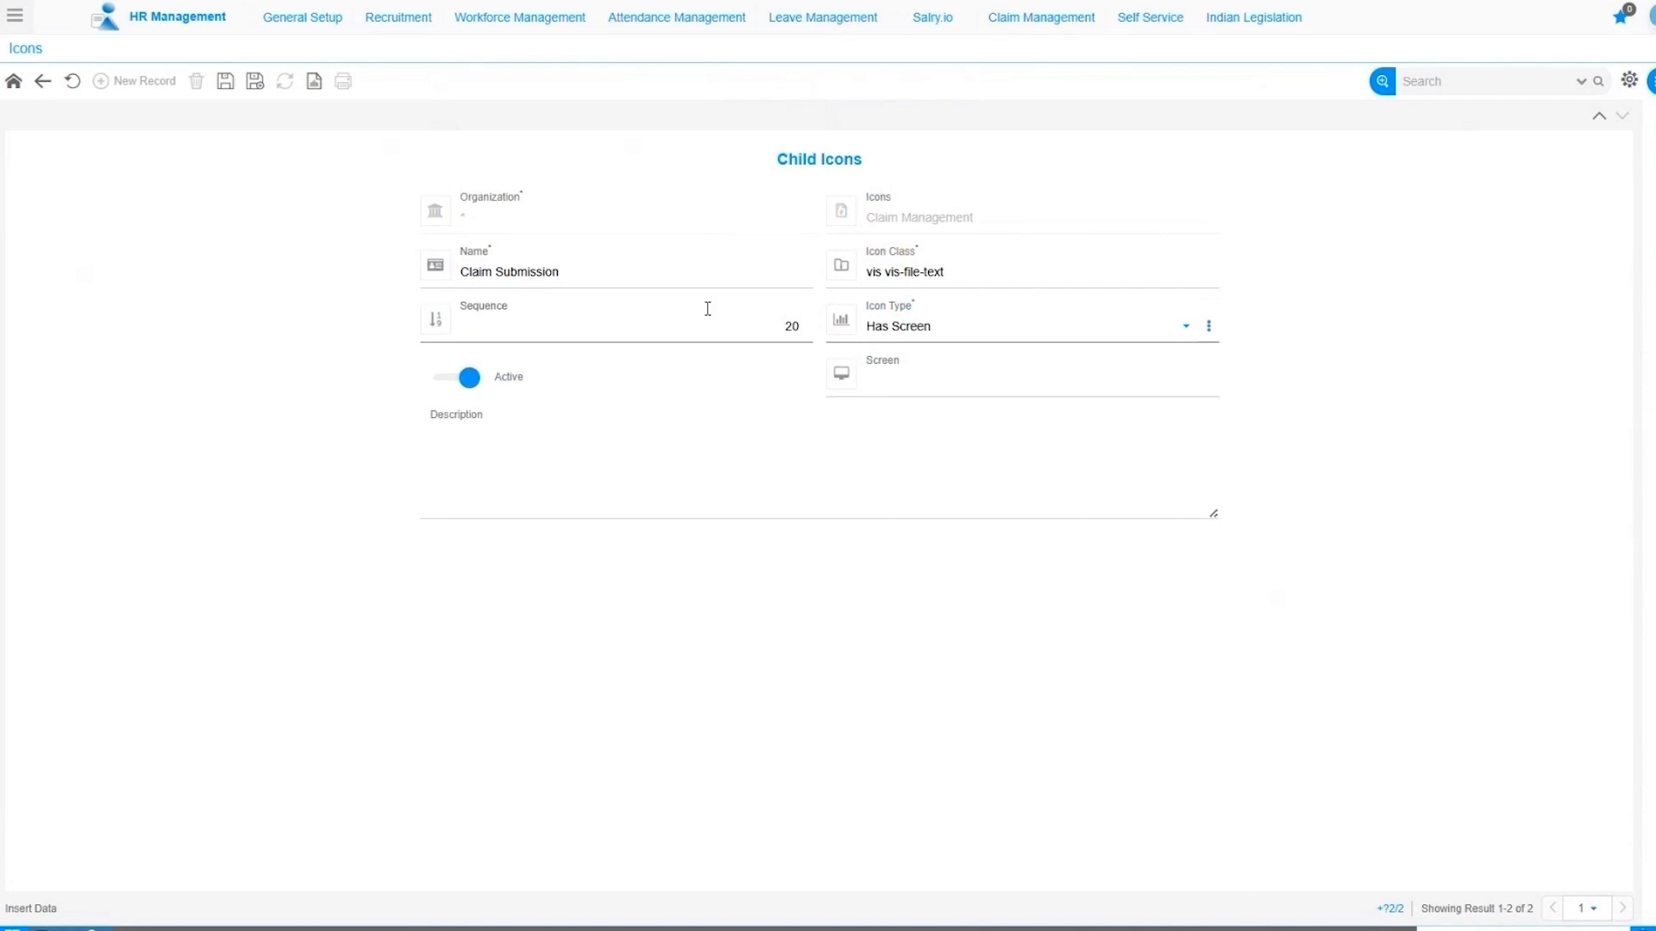
{"action": "left_click", "coordinate": [923, 381]}
{"action": "type", "text": "V"}
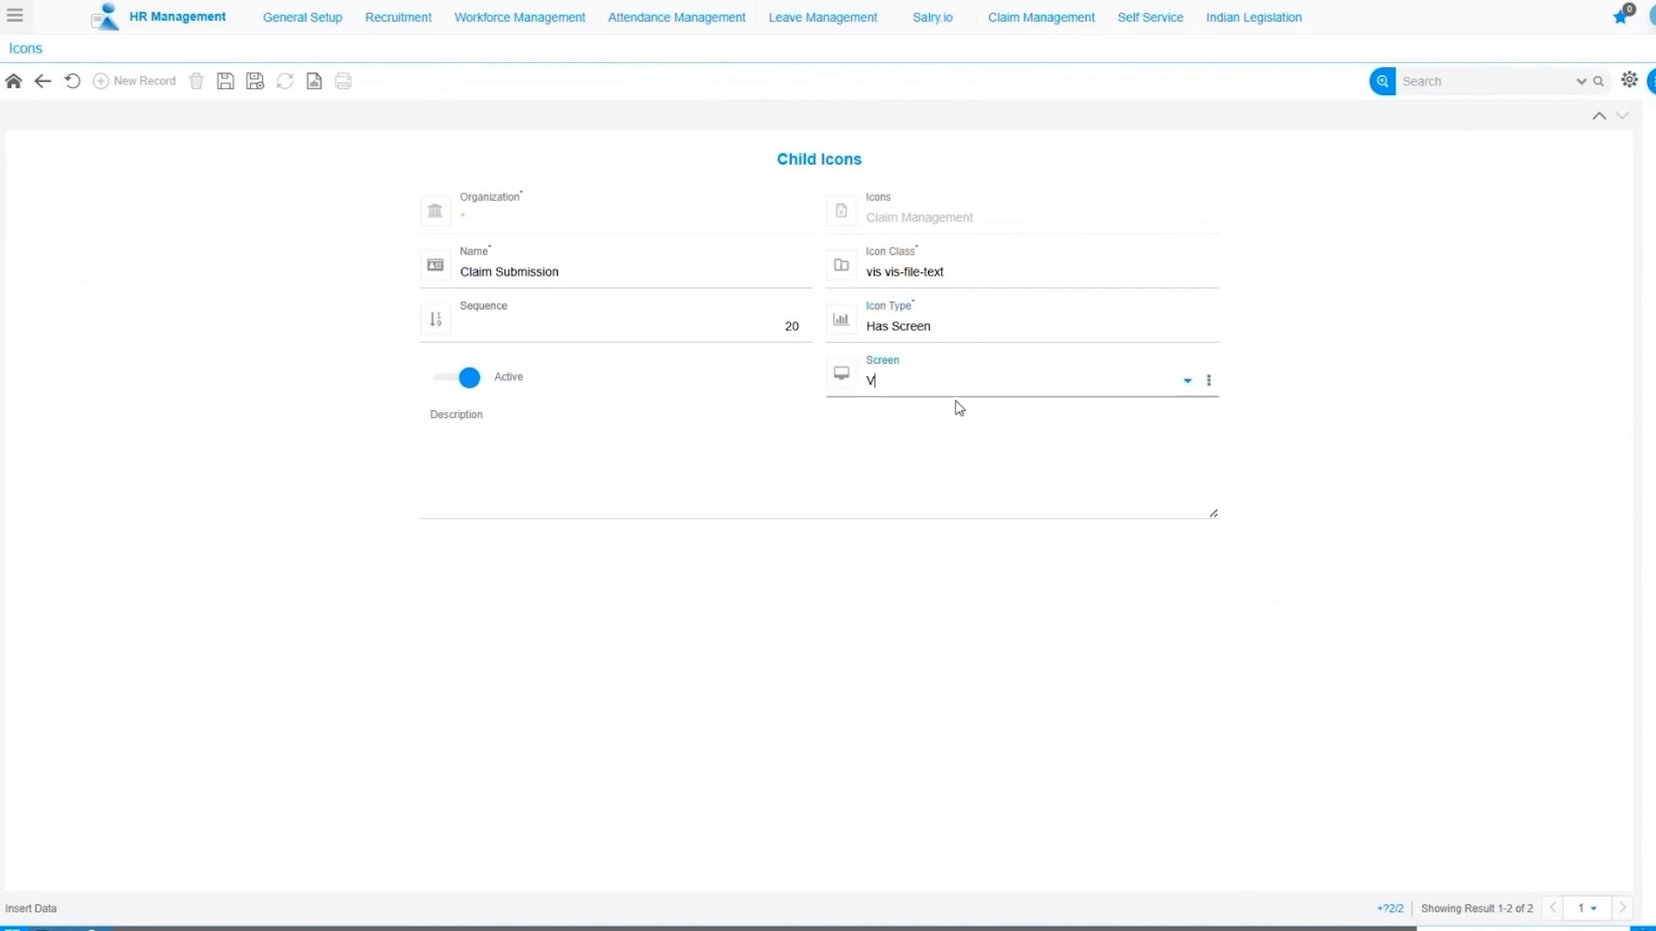
{"action": "type", "text": "A072_"}
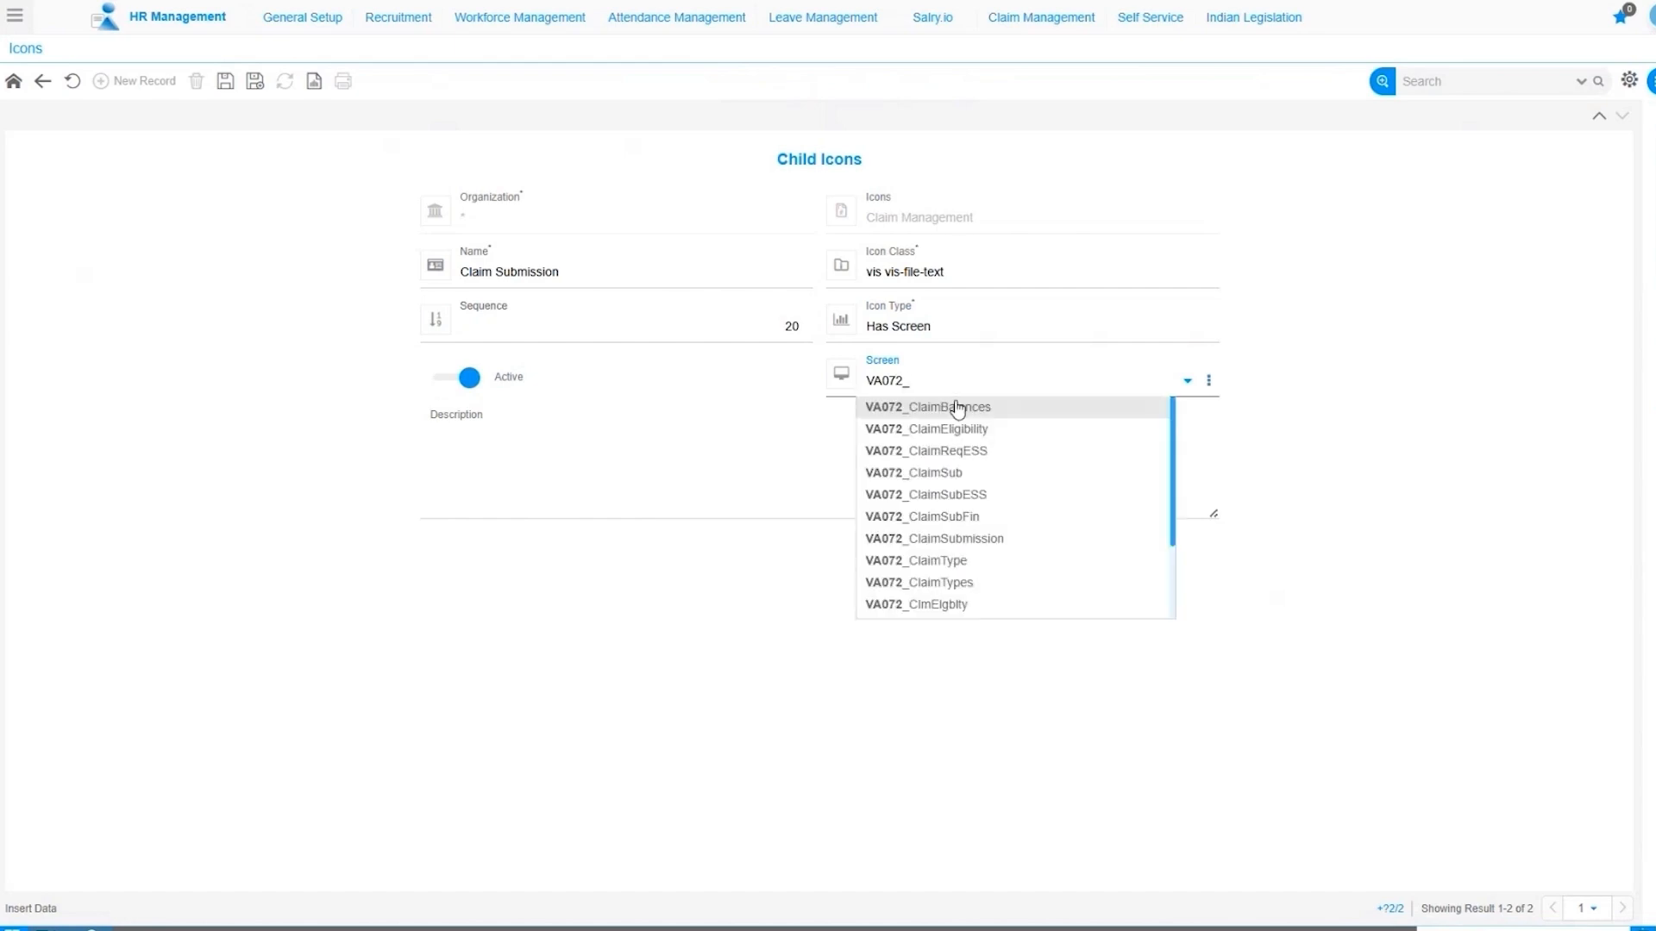
{"action": "left_click", "coordinate": [981, 495]}
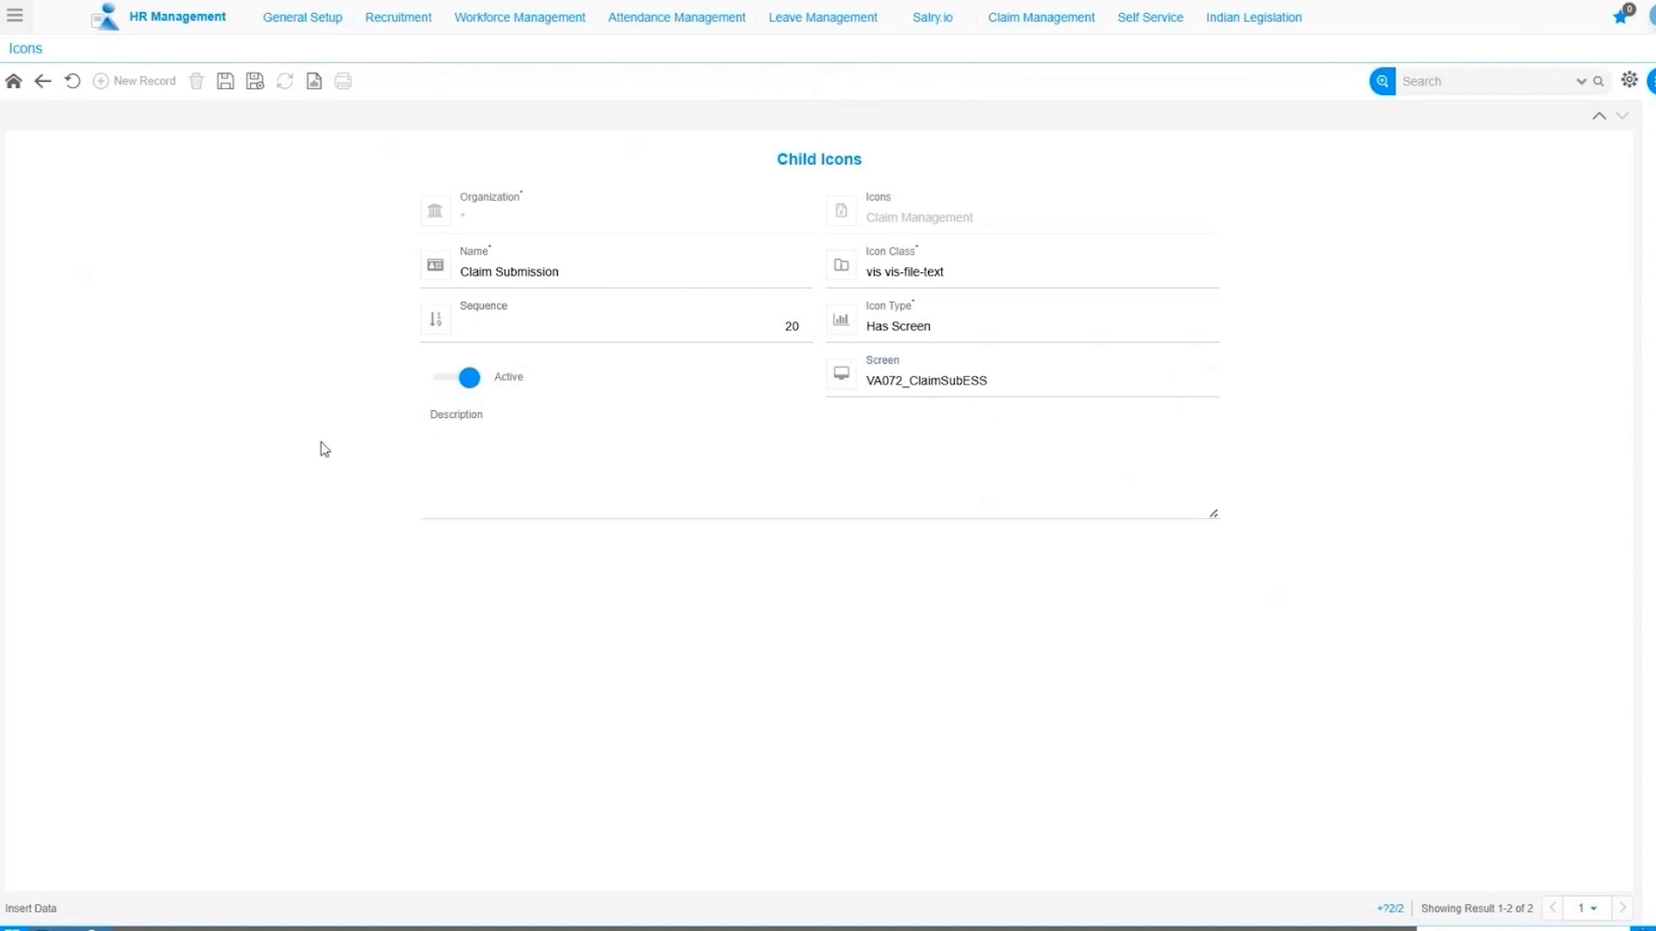
{"action": "left_click", "coordinate": [222, 89]}
Re-save the Claim Submission child icon and return to the ESS icons list.
{"action": "left_click", "coordinate": [45, 85]}
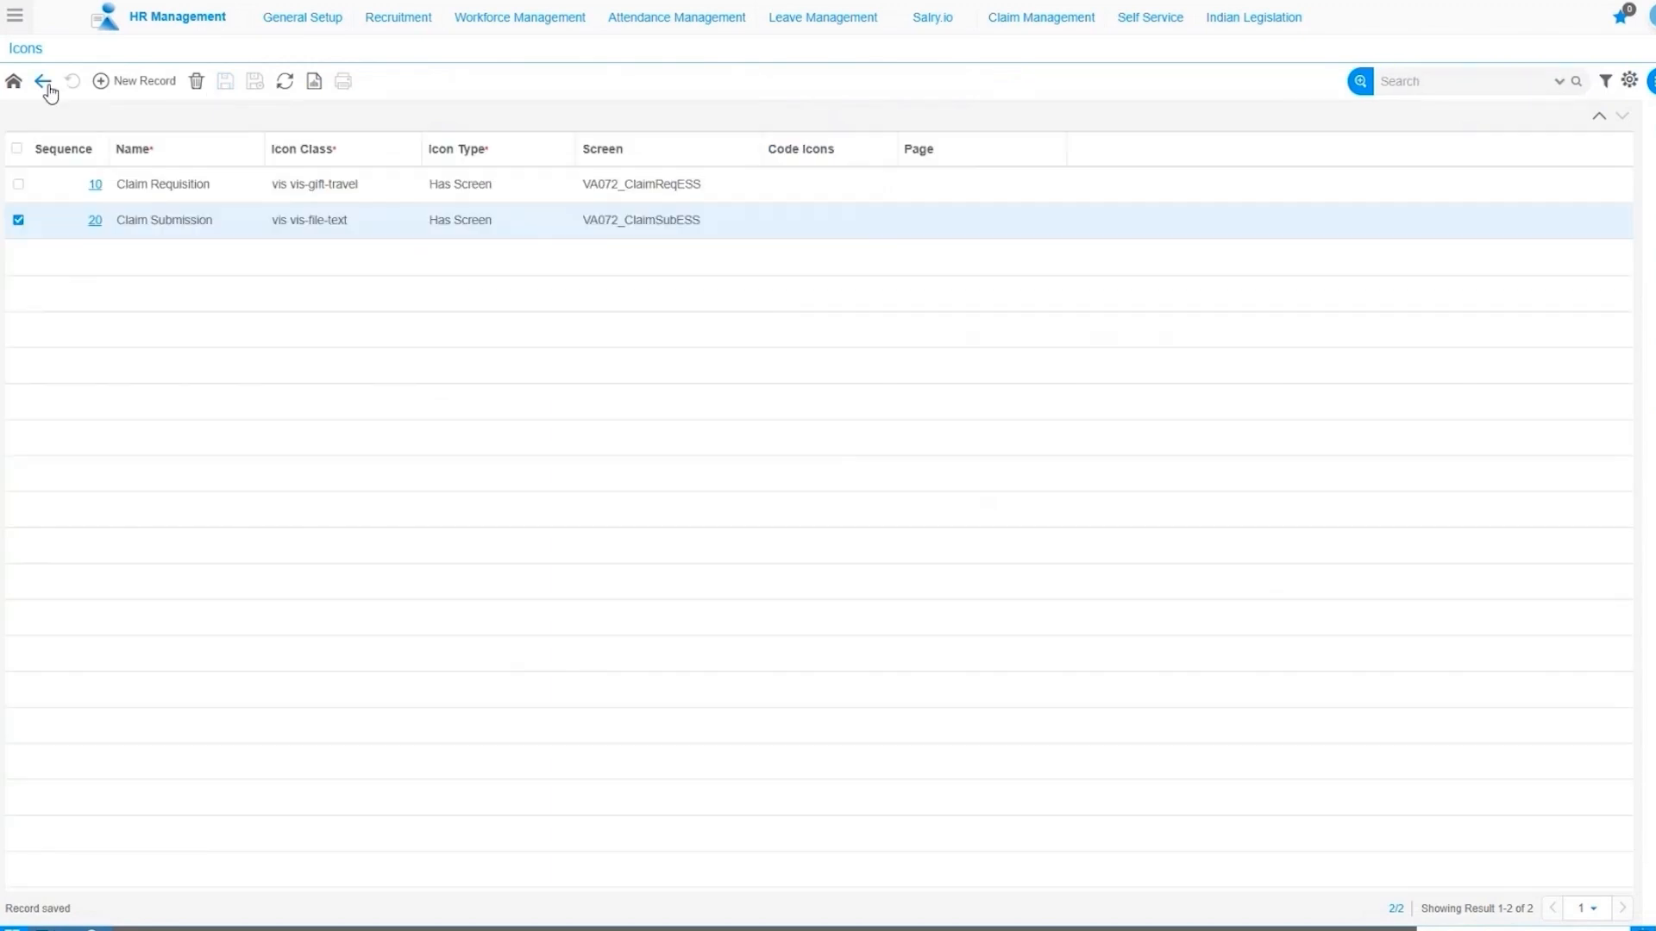
{"action": "left_click", "coordinate": [47, 86]}
{"action": "left_click", "coordinate": [45, 82]}
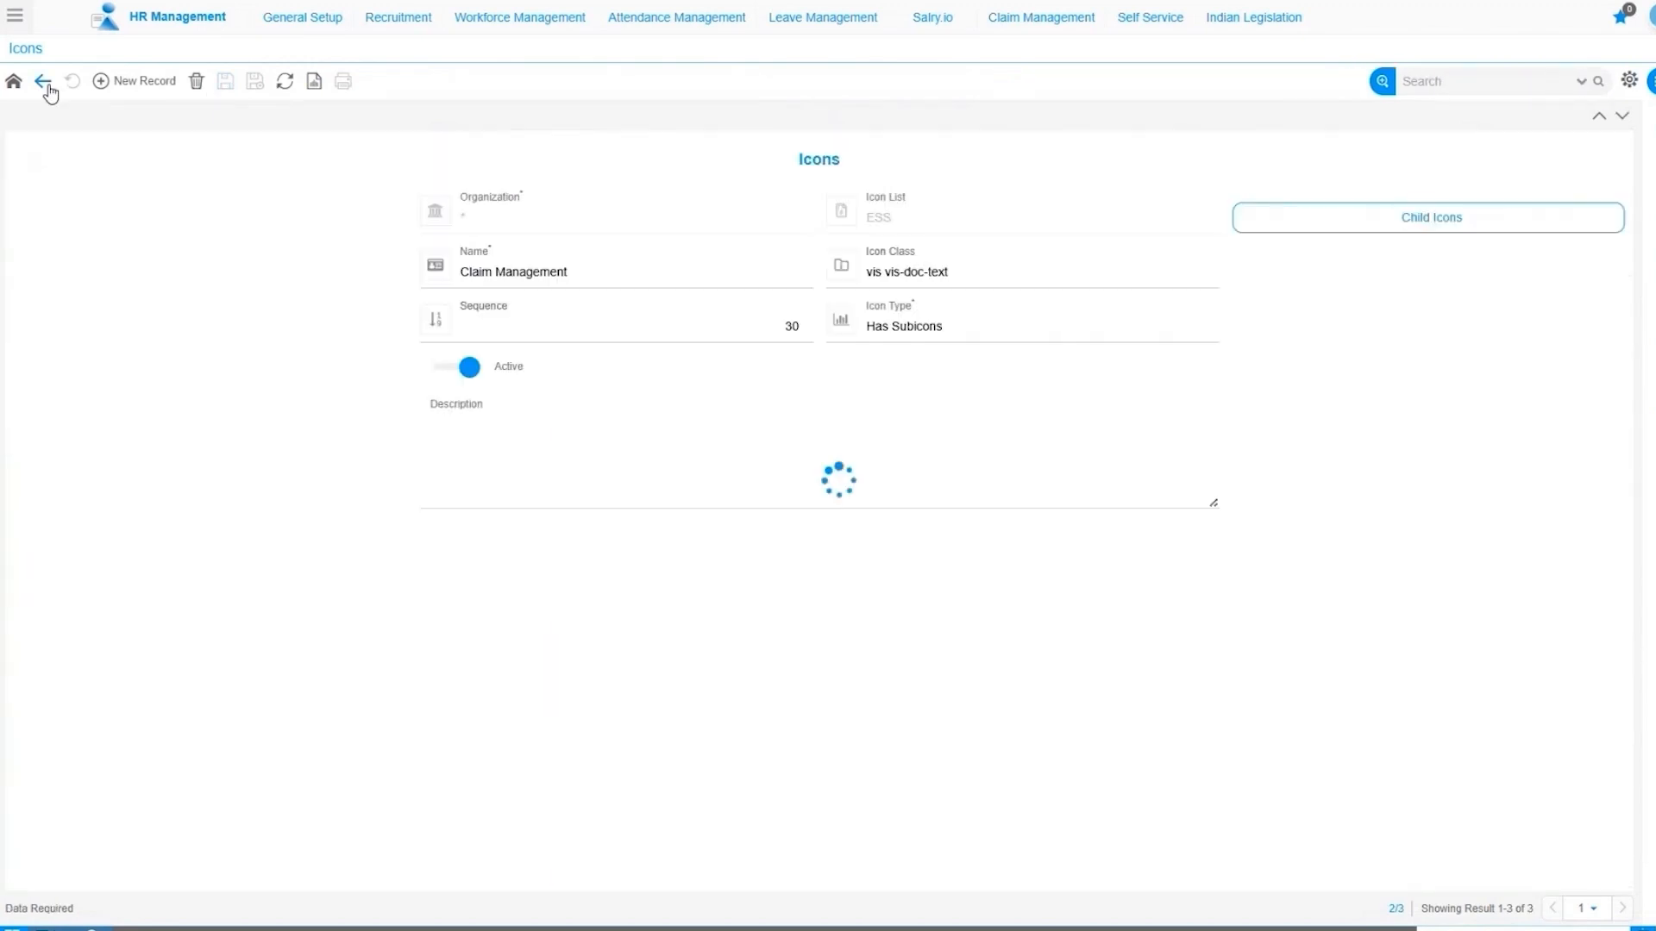
{"action": "left_click", "coordinate": [142, 226]}
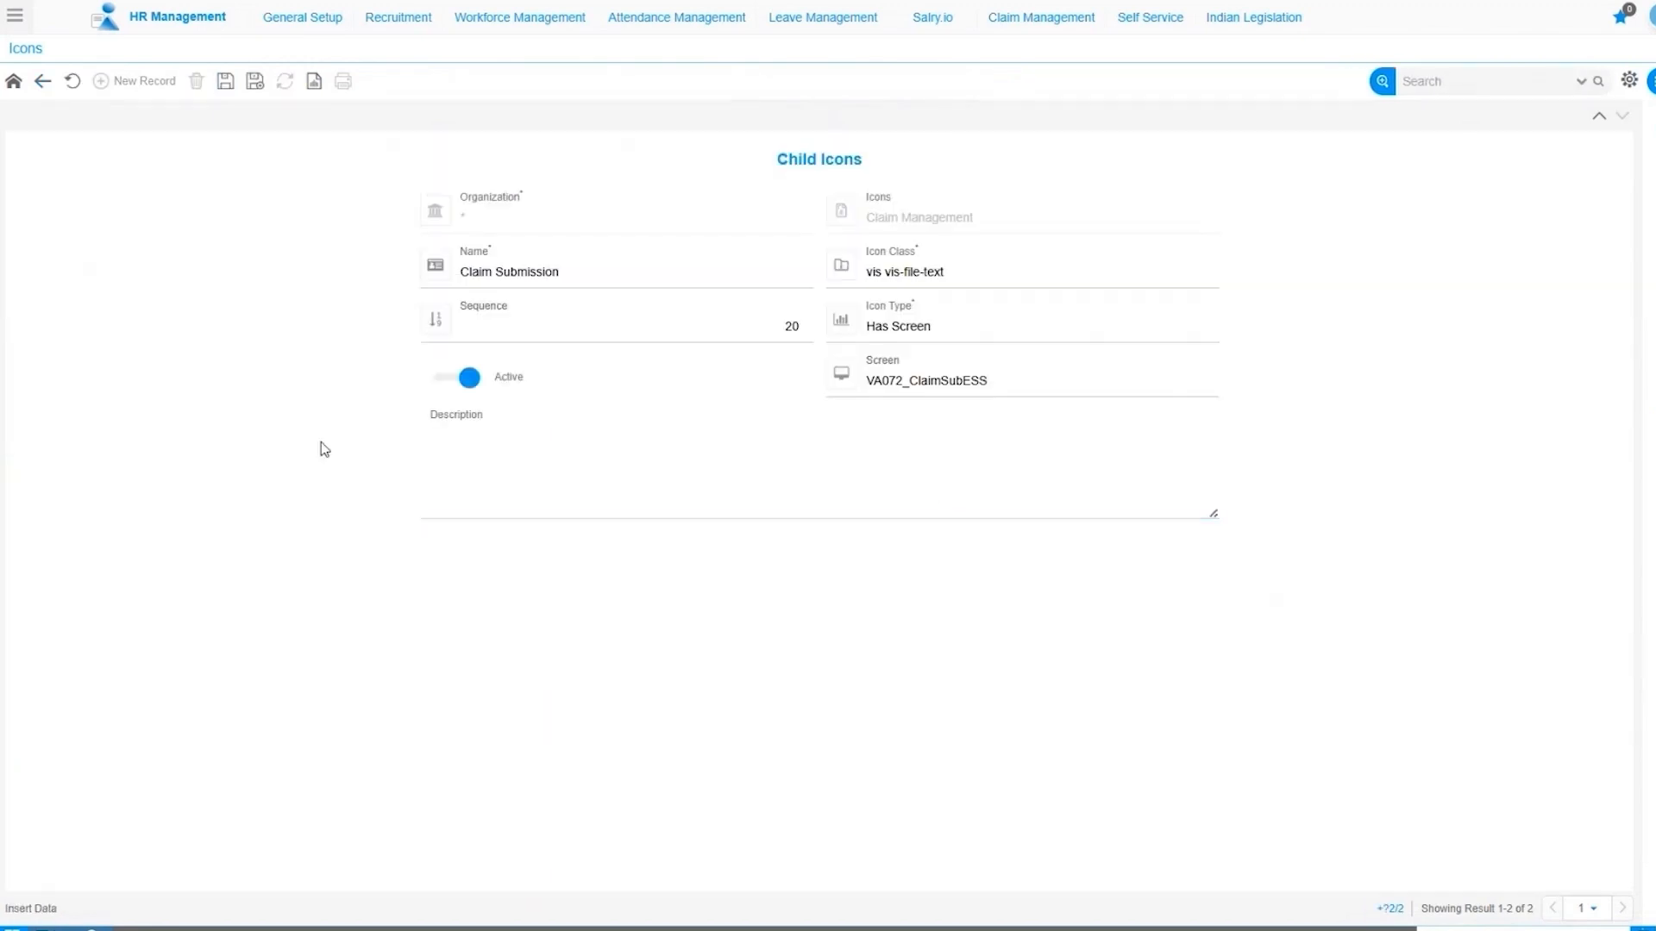
{"action": "left_click", "coordinate": [221, 86]}
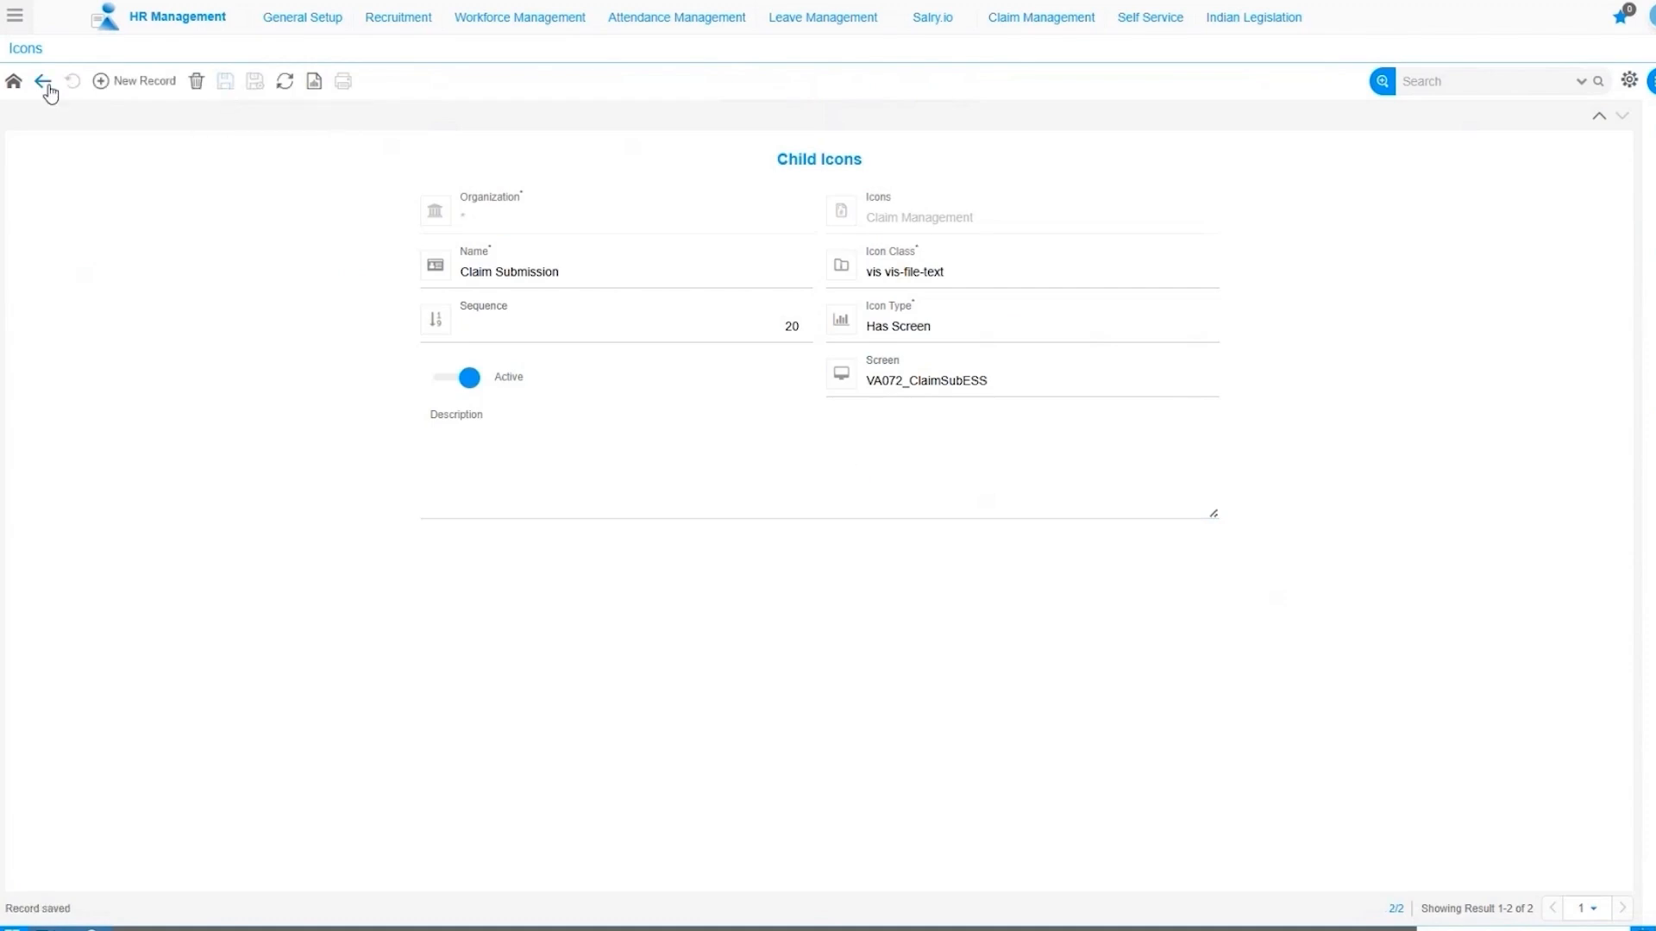
{"action": "left_click", "coordinate": [48, 90]}
{"action": "left_click", "coordinate": [50, 92]}
{"action": "left_click", "coordinate": [49, 87]}
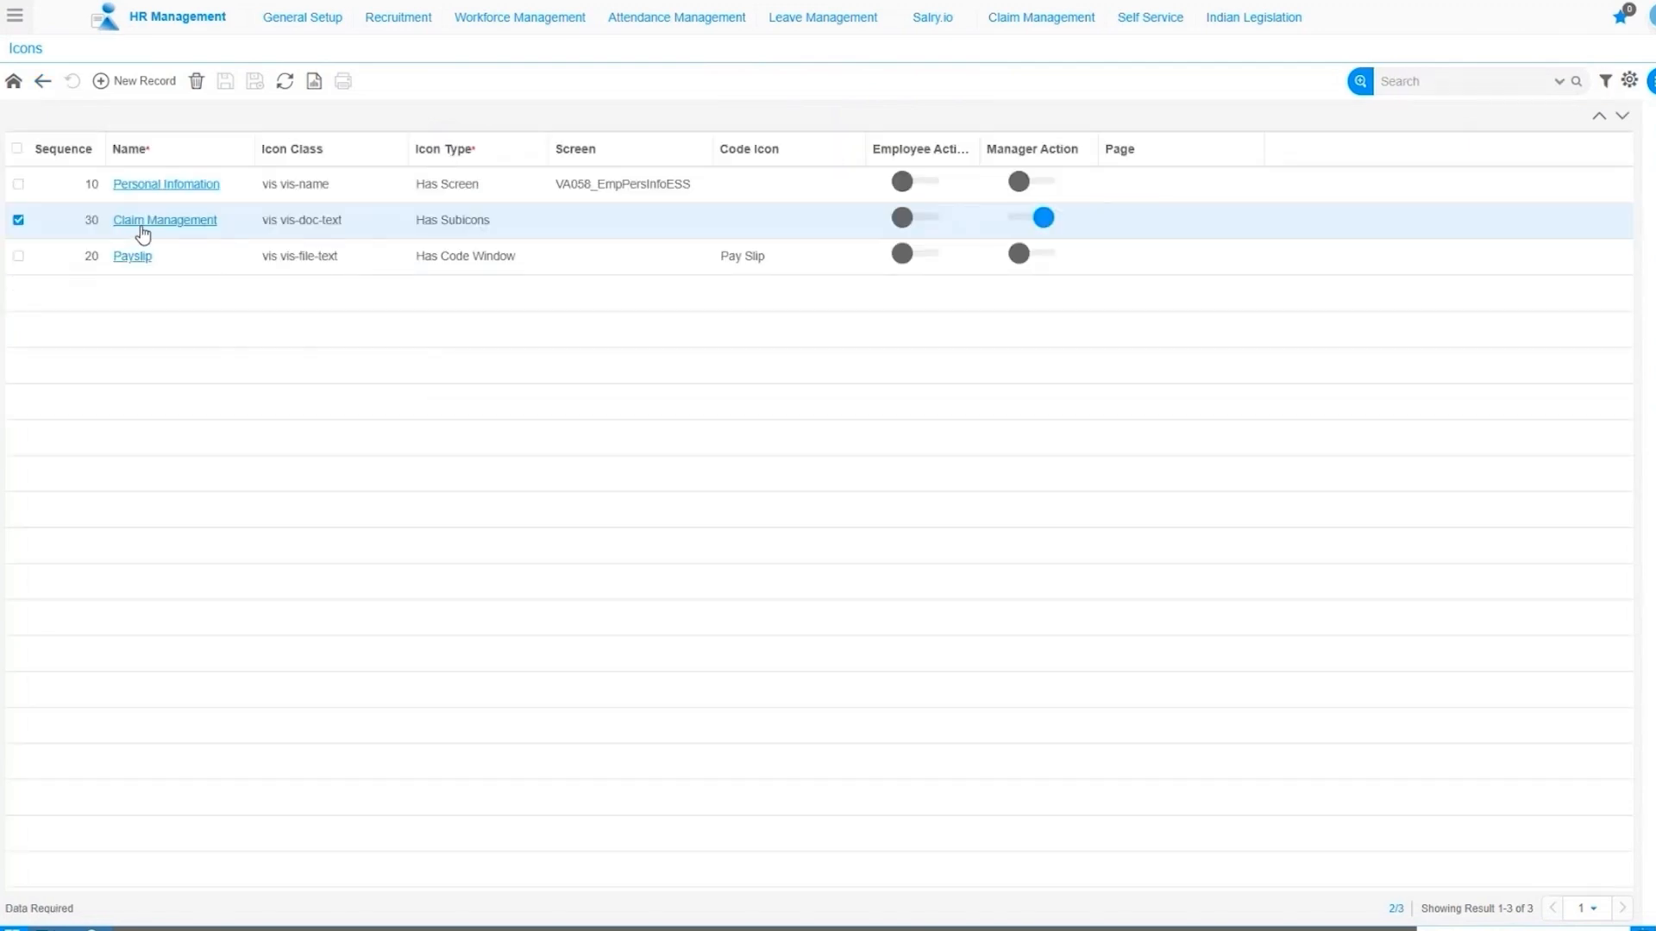
Sort the ESS icons grid by Sequence, then by Name.
{"action": "left_click", "coordinate": [97, 148]}
{"action": "left_click", "coordinate": [98, 148]}
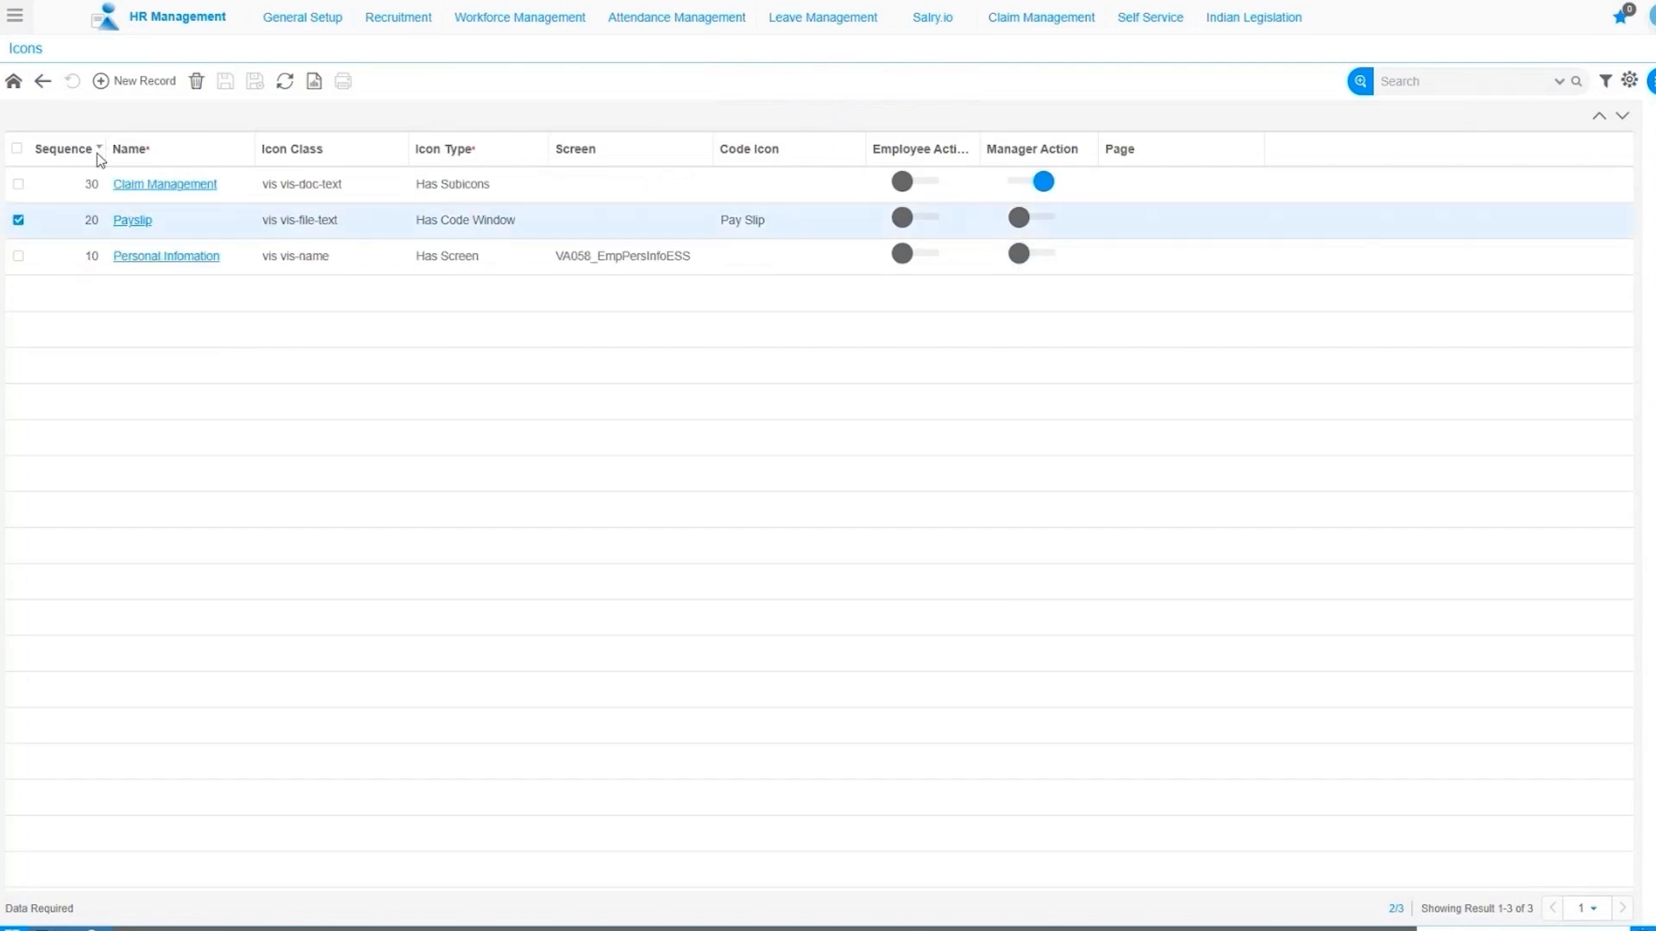
{"action": "left_click", "coordinate": [98, 148]}
{"action": "left_click", "coordinate": [241, 152]}
{"action": "left_click", "coordinate": [242, 153]}
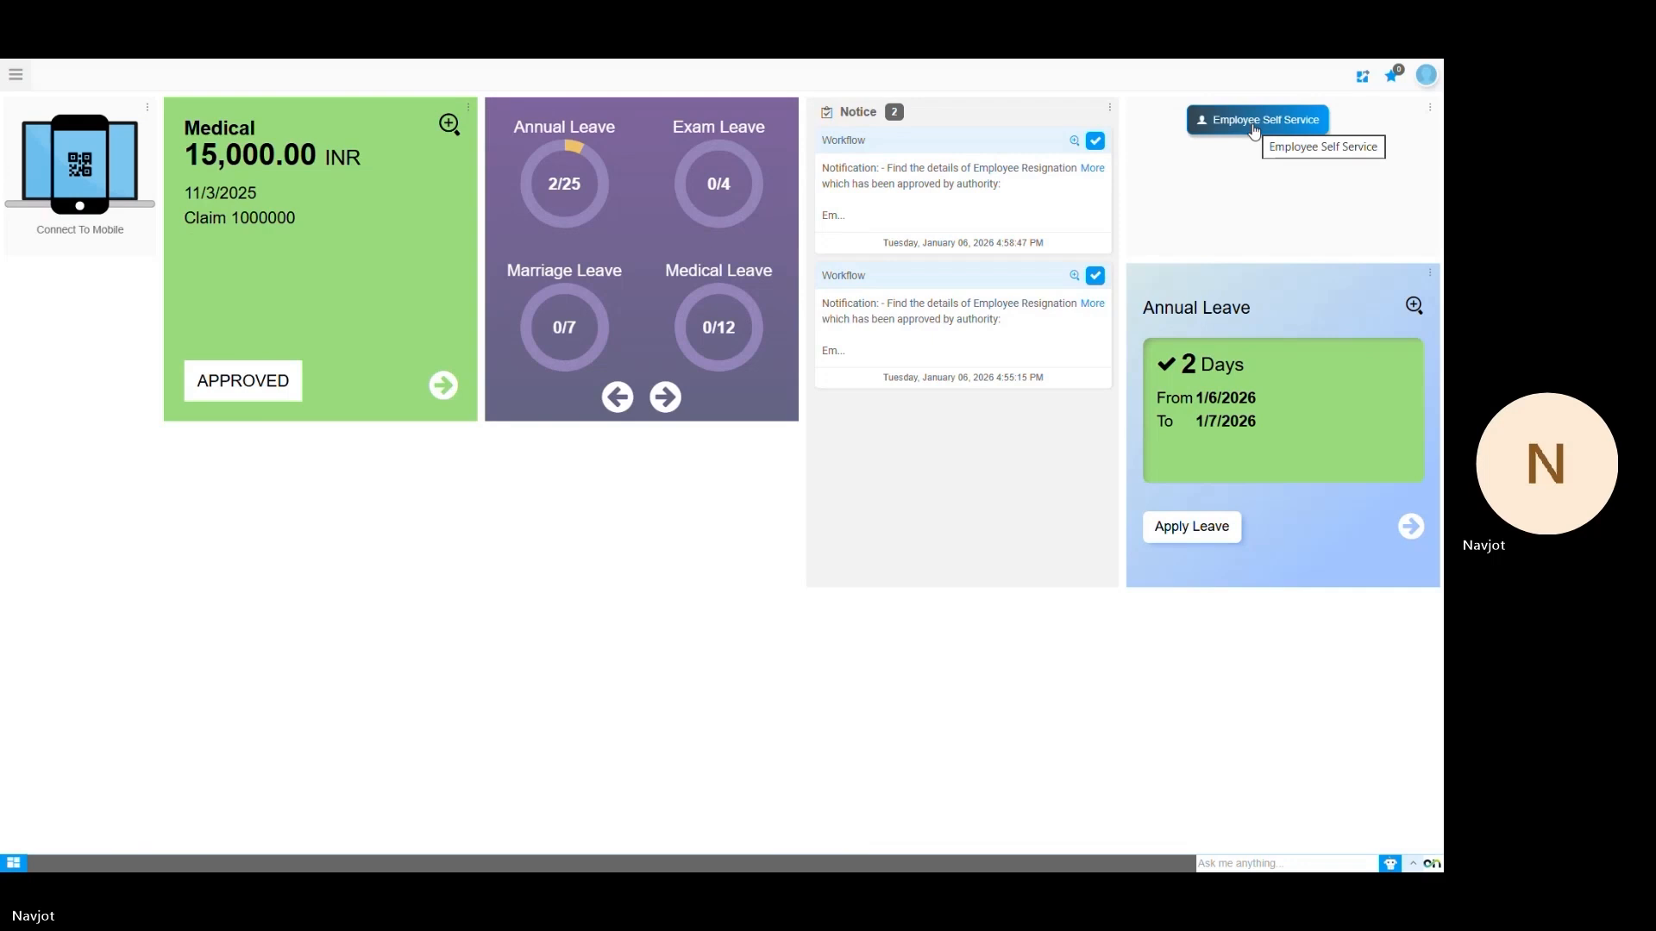
In Employee Self Service, expand Claim Management and test the Claim Requisition and Claim Submission screens.
{"action": "left_click", "coordinate": [1255, 122]}
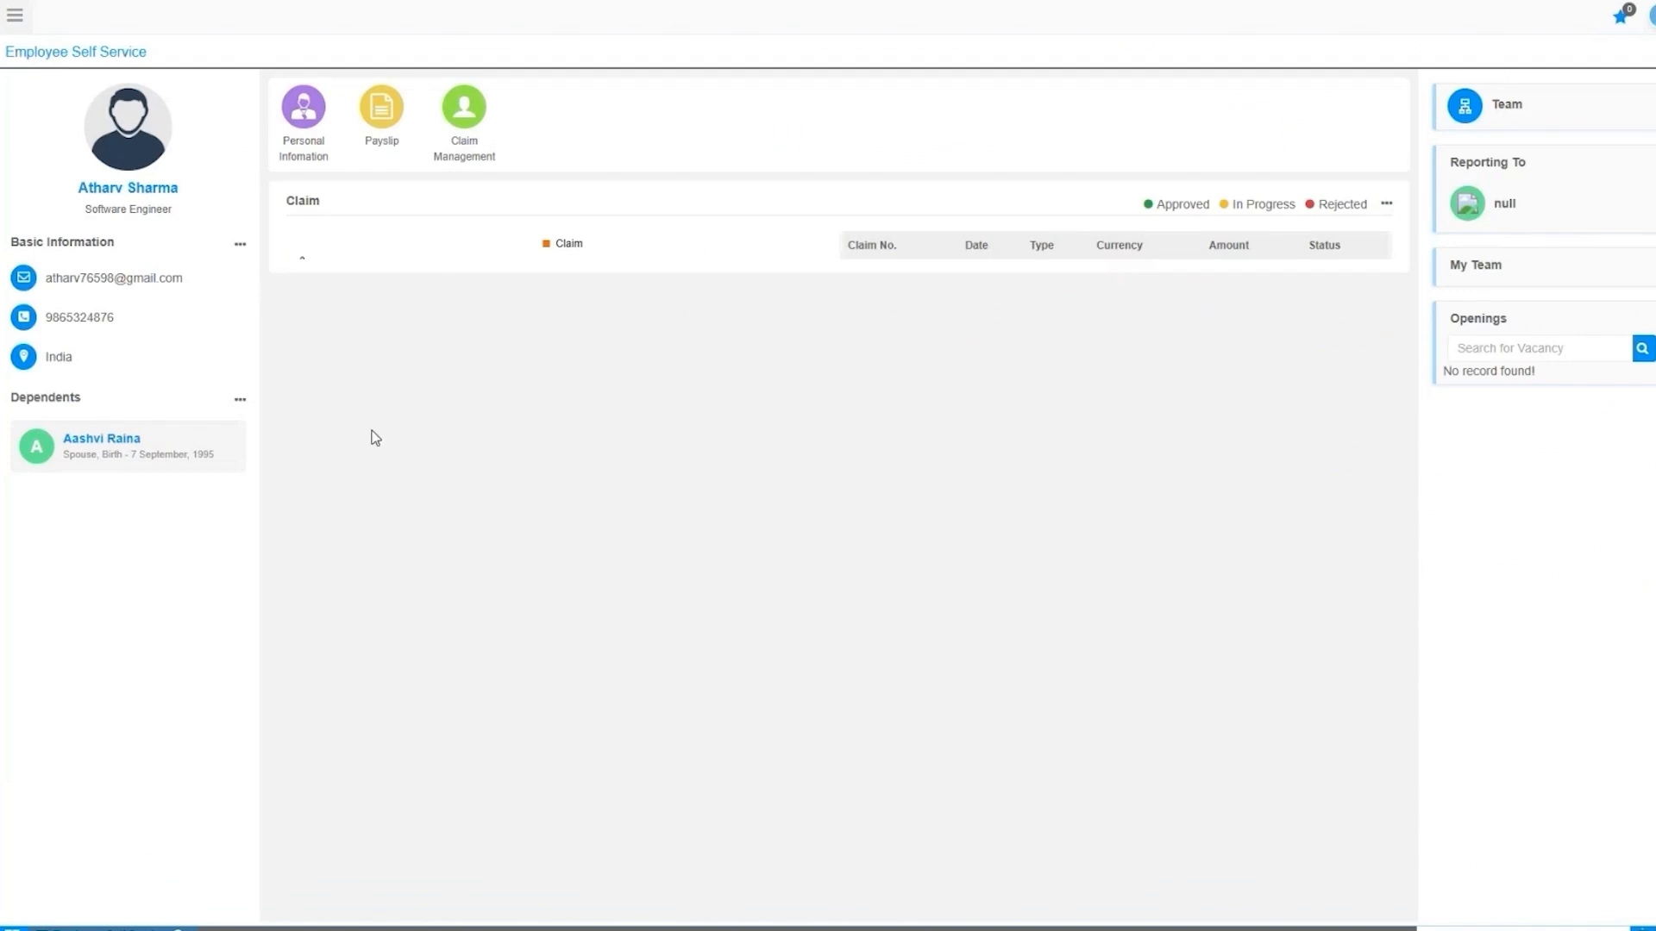
{"action": "left_click", "coordinate": [466, 119]}
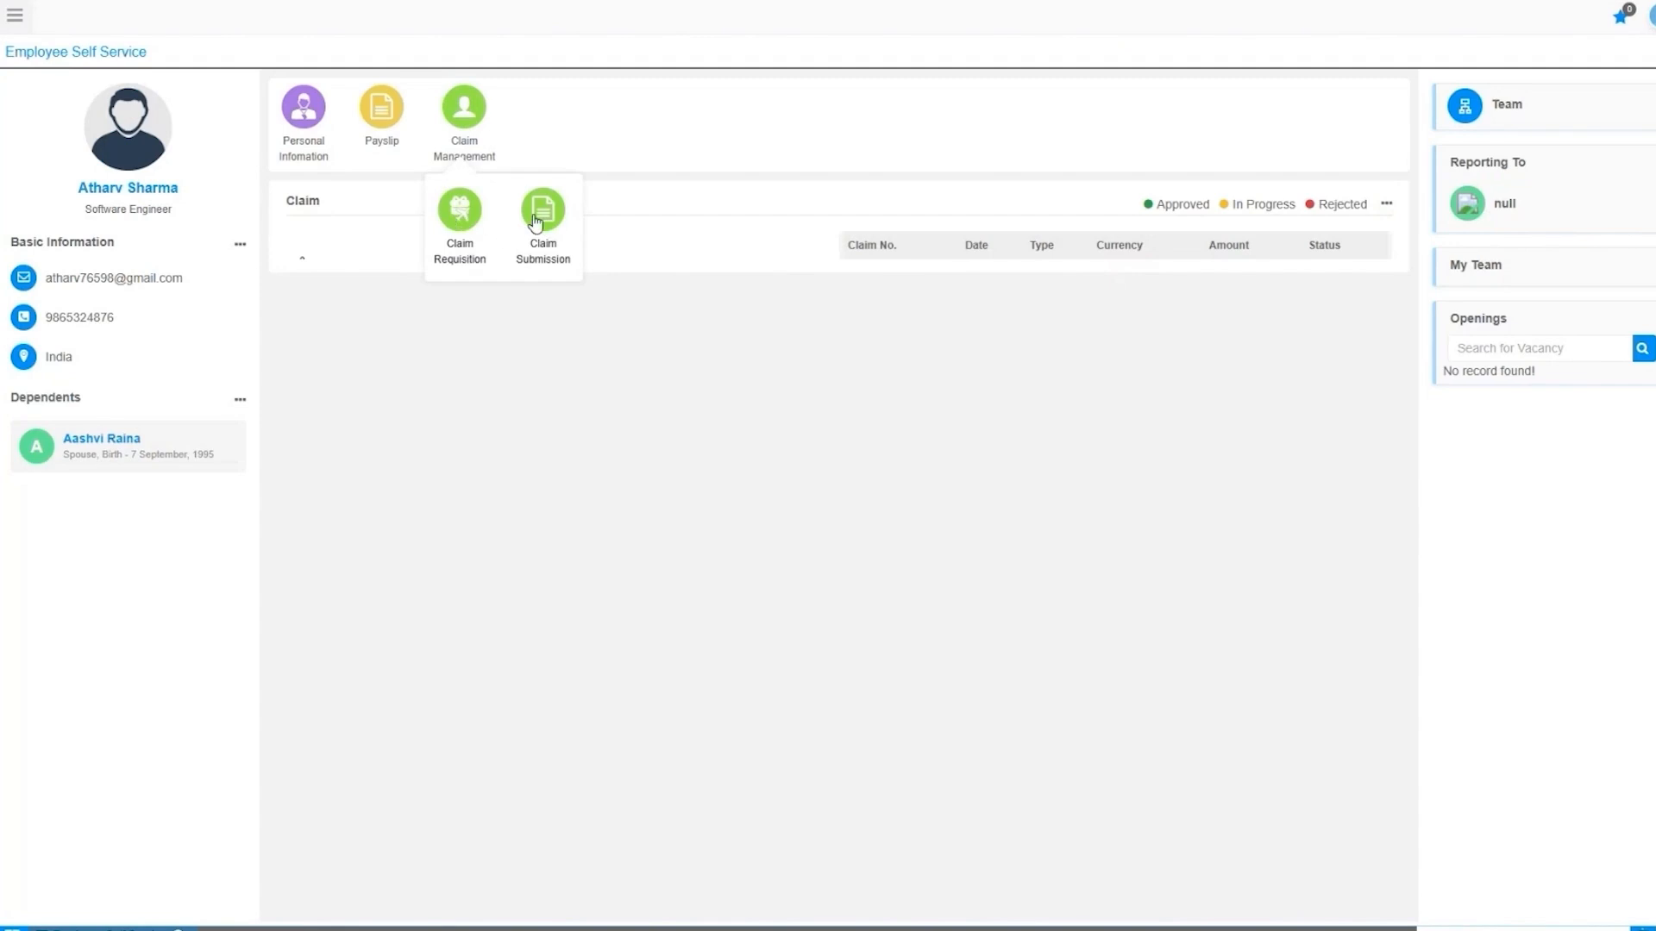
{"action": "left_click", "coordinate": [457, 226]}
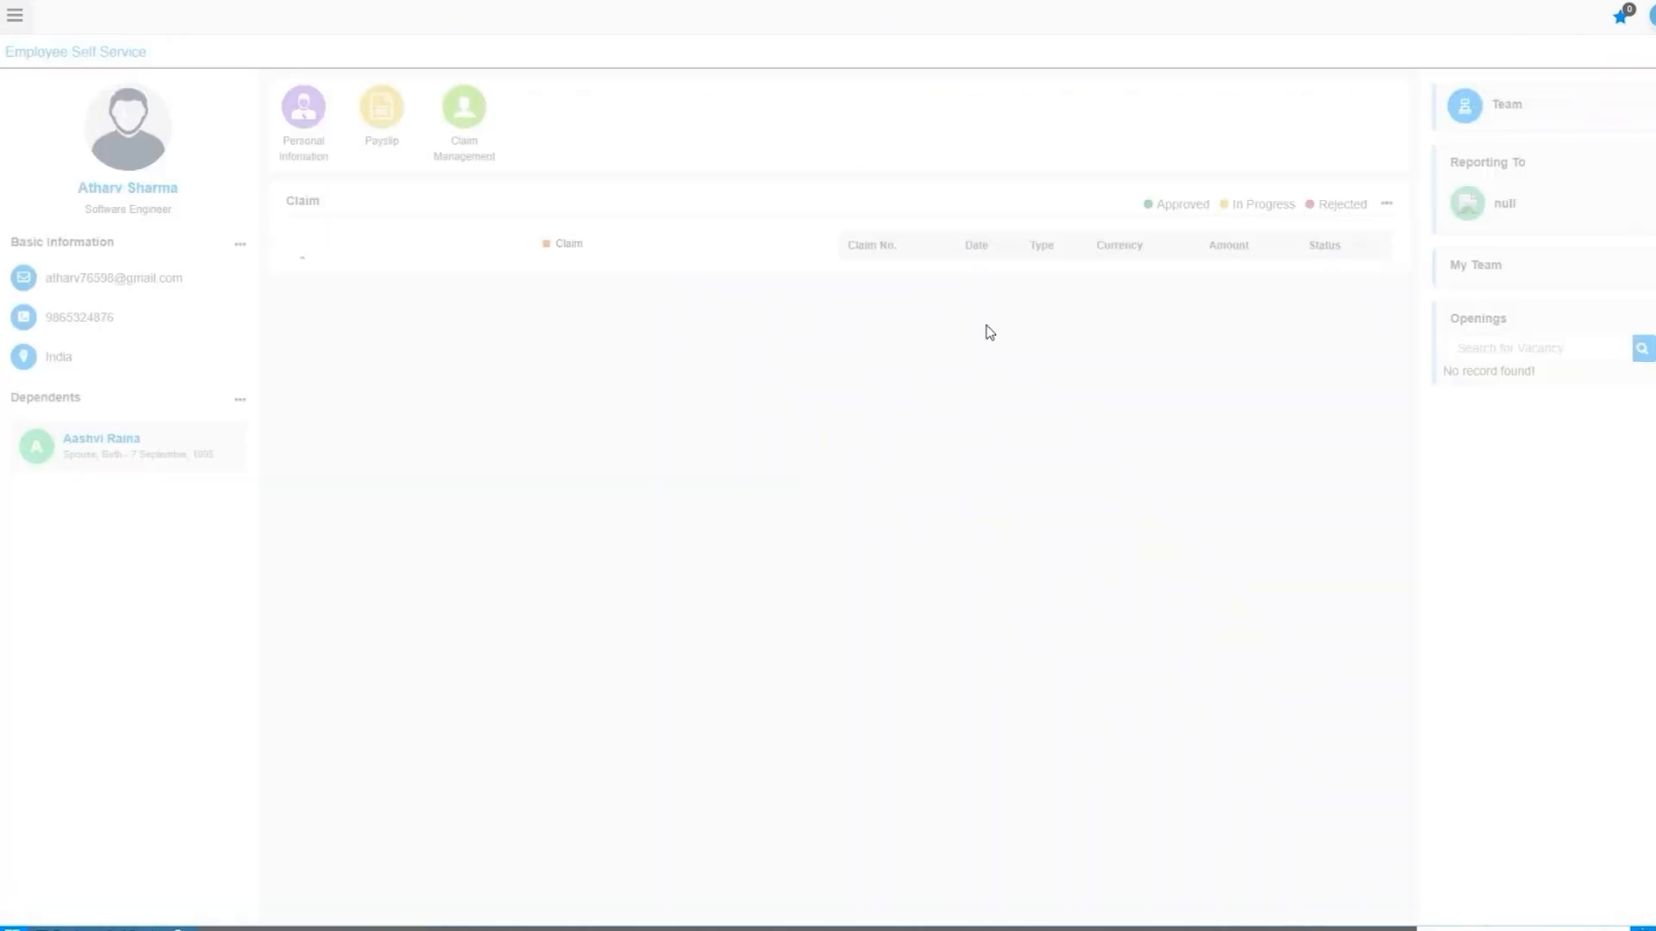
{"action": "mouse_move", "coordinate": [466, 147]}
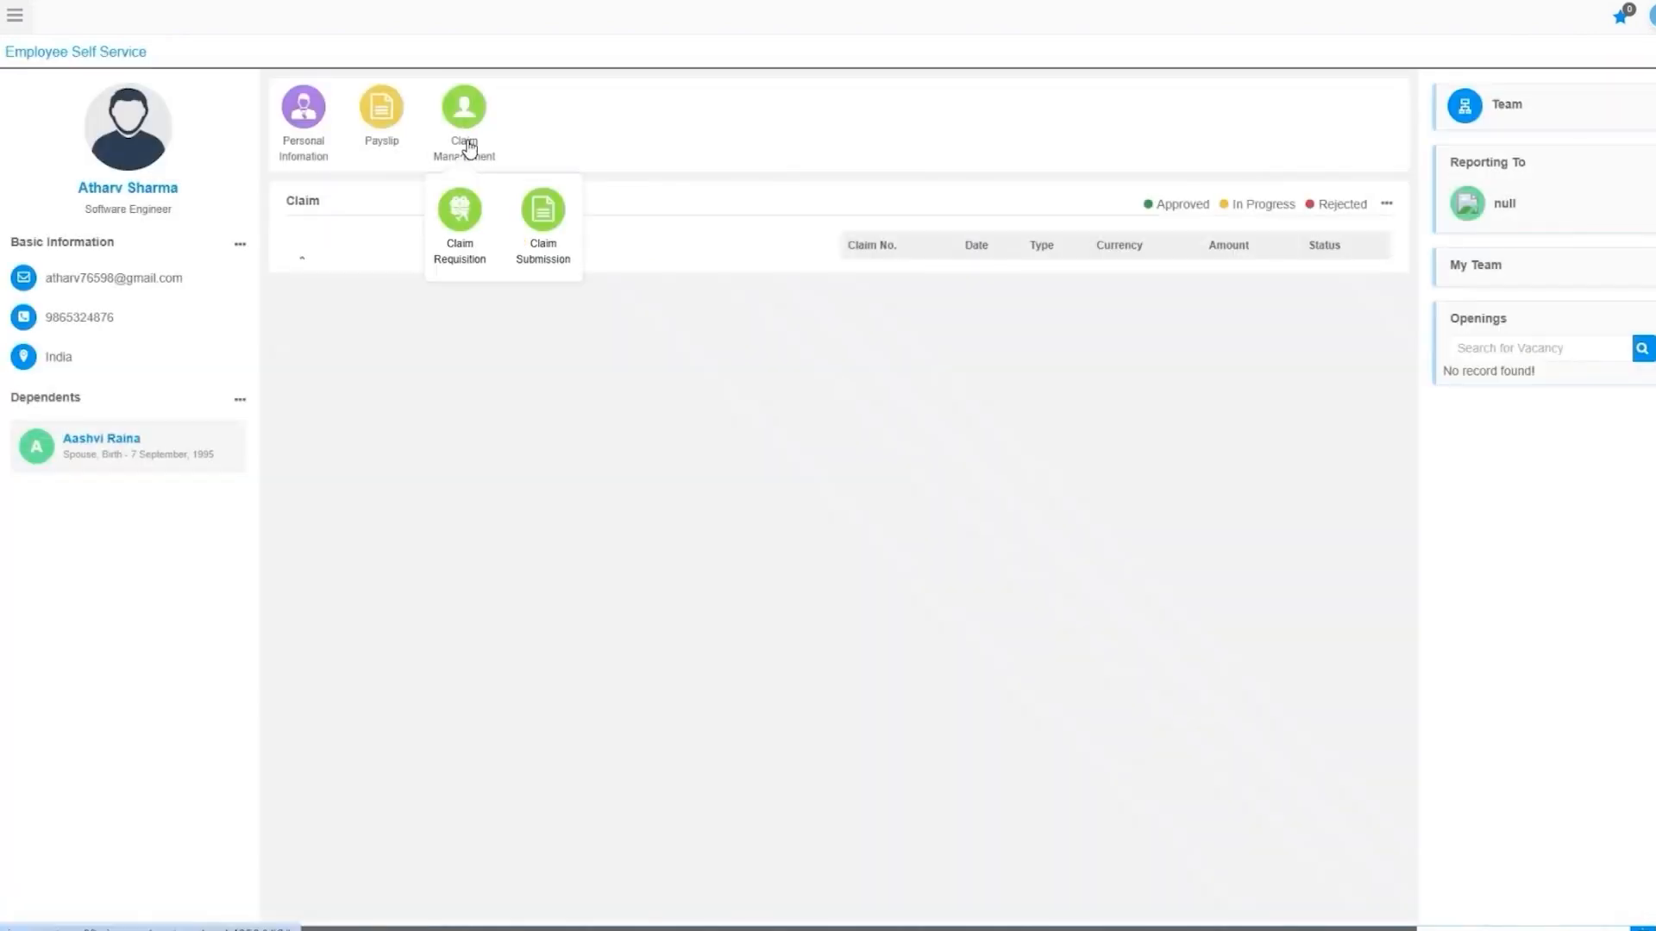
{"action": "left_click", "coordinate": [545, 211]}
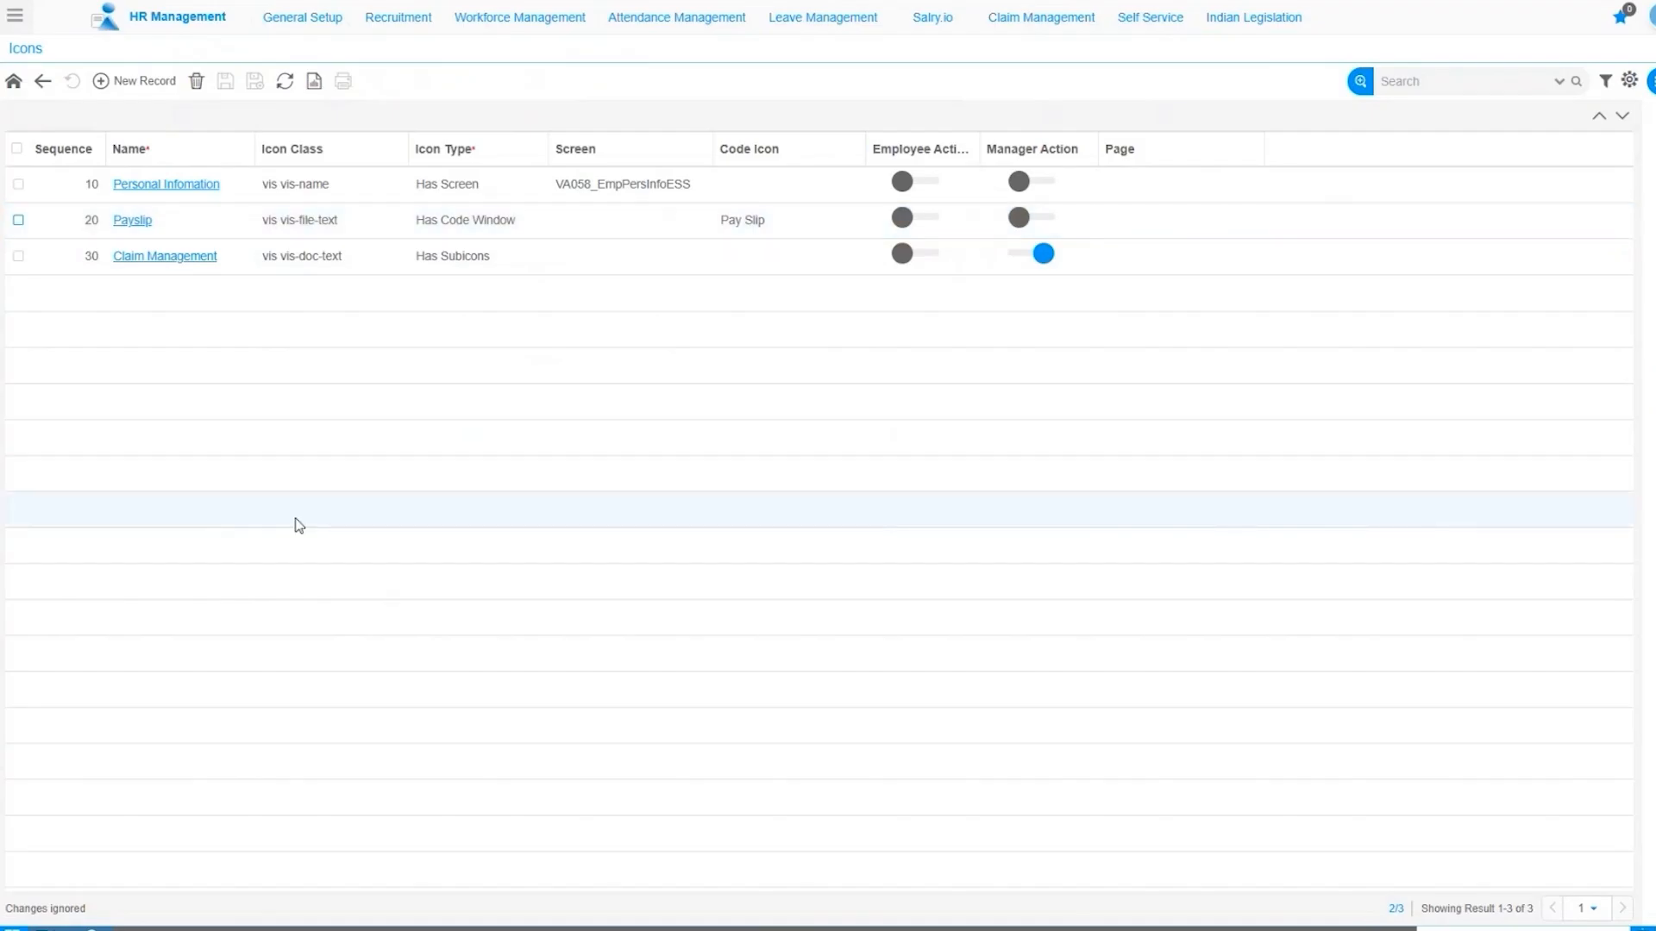
Add a new ESS icon named 'Connect your Phone' with icon class fa fa-qrcode.
{"action": "left_click", "coordinate": [133, 81]}
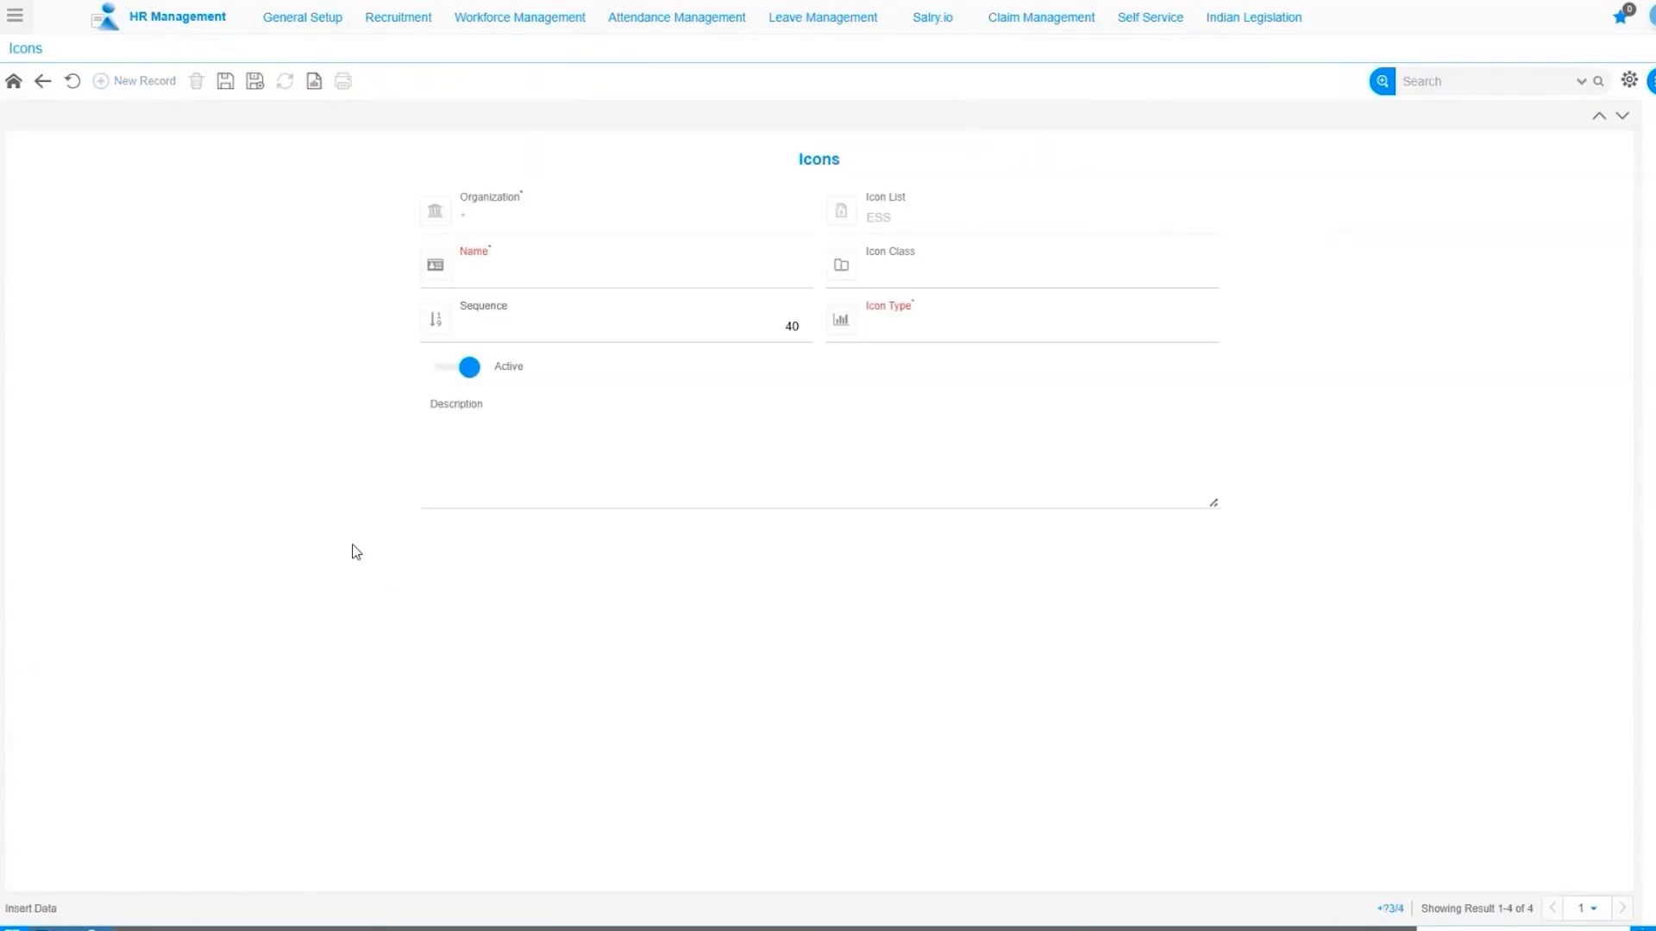
{"action": "left_click", "coordinate": [475, 274]}
{"action": "type", "text": "Connect your Phone"}
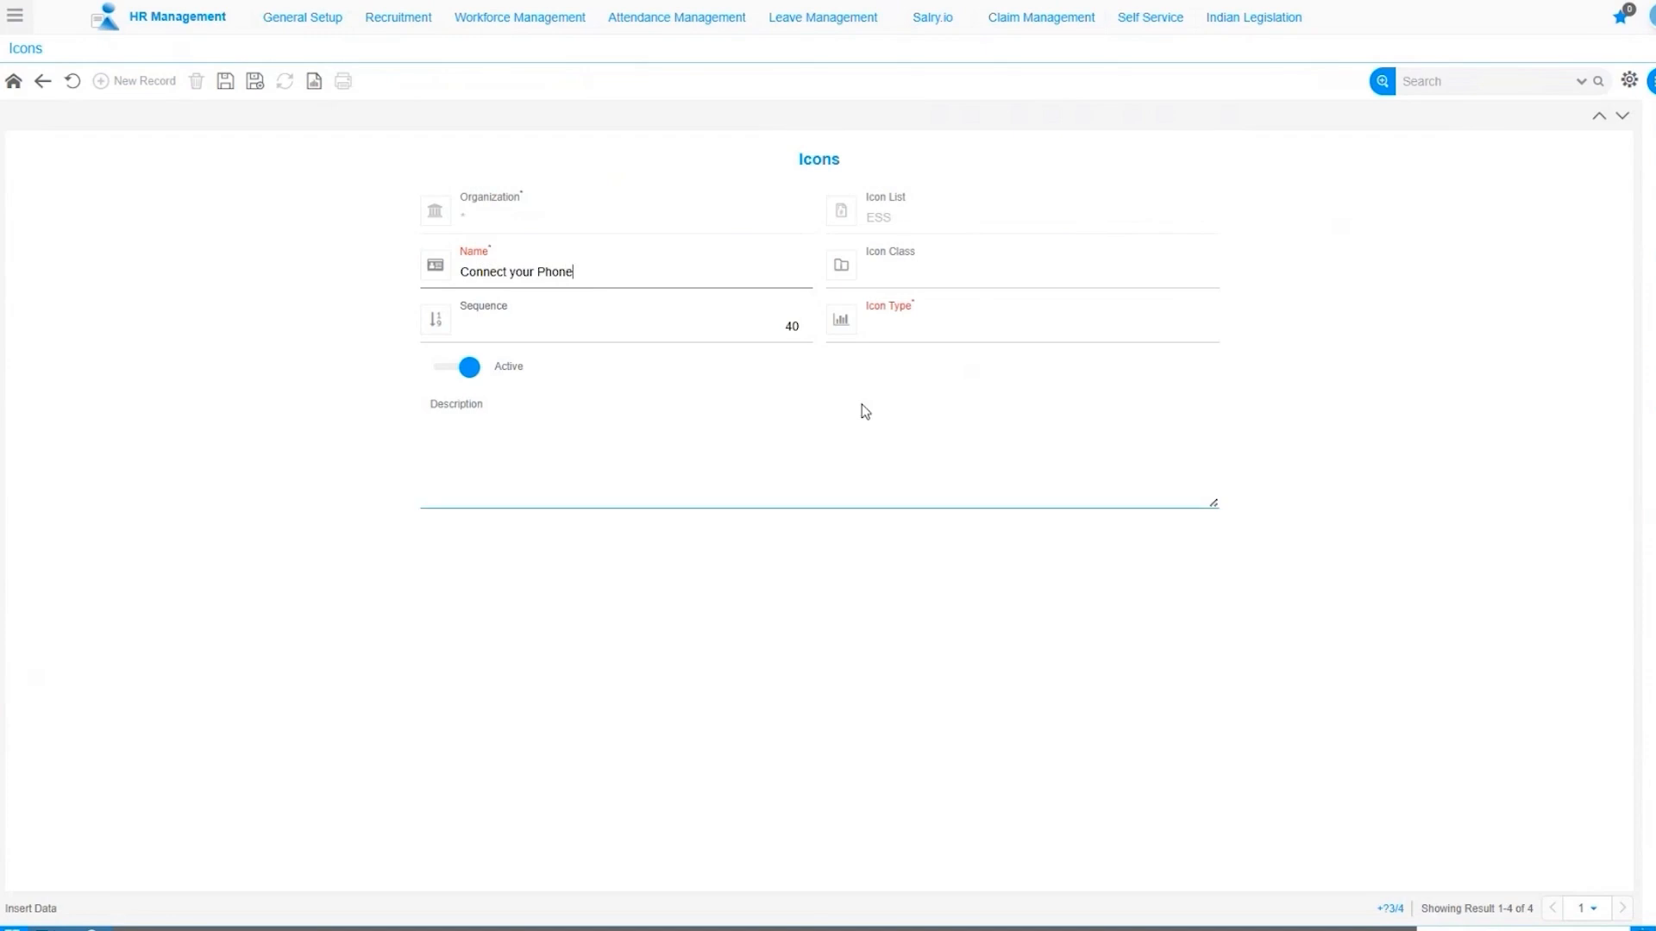
{"action": "left_click", "coordinate": [954, 281]}
{"action": "type", "text": "fa fa-qrcode"}
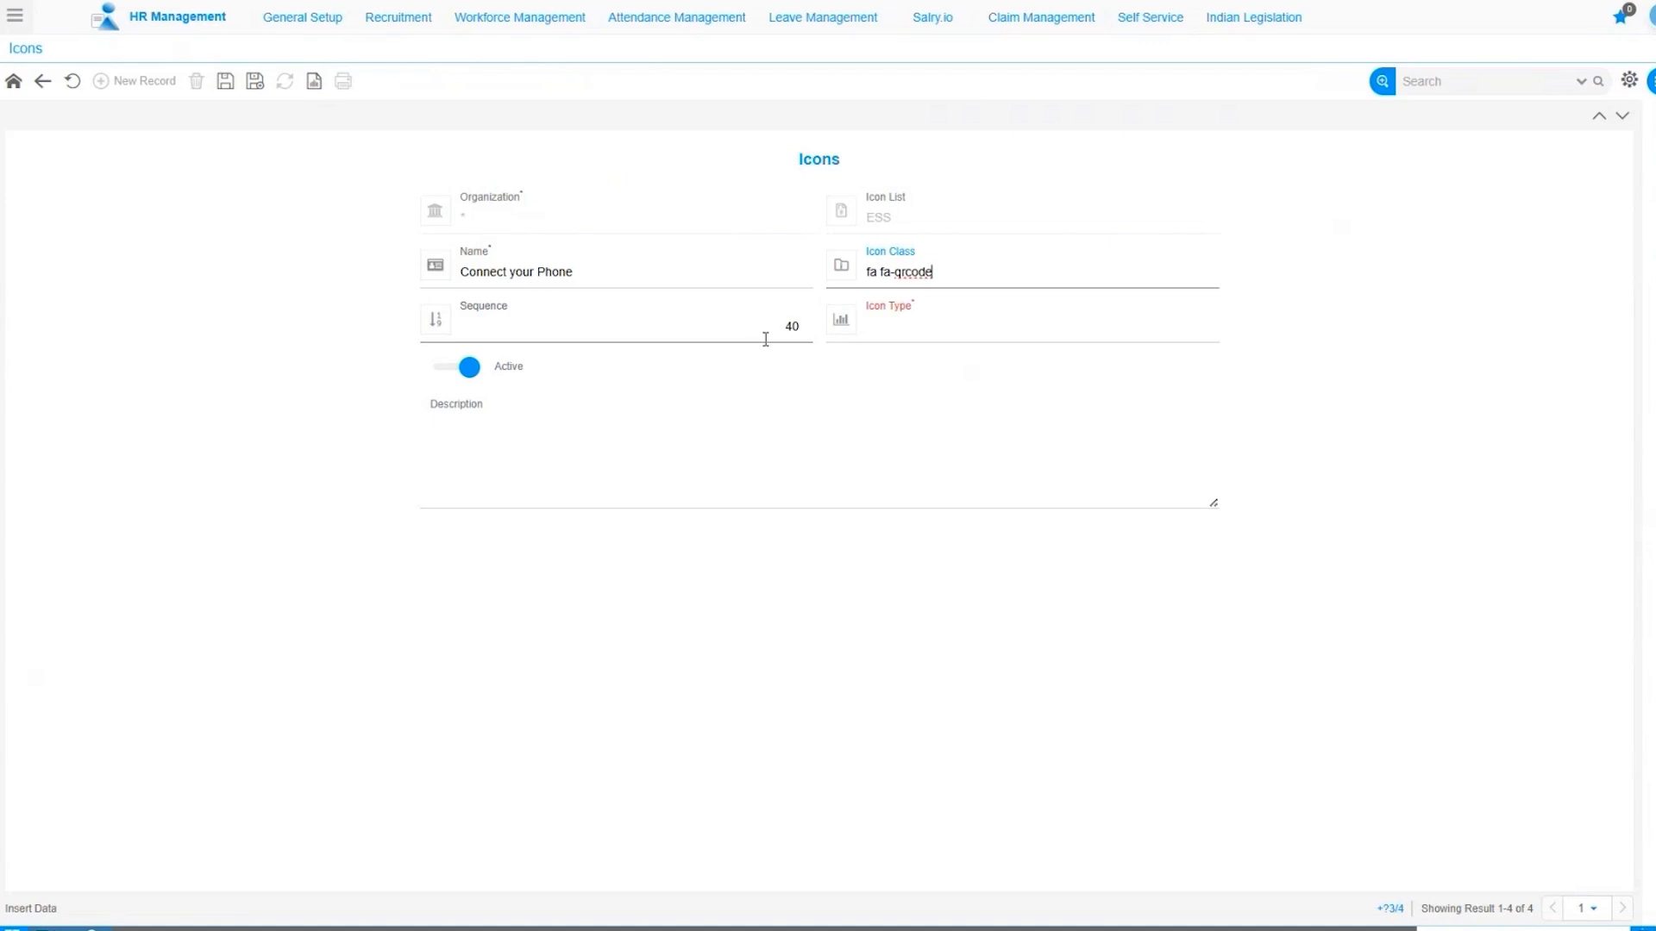
Set the icon type to Is Form and bring up the full Page lookup.
{"action": "left_click", "coordinate": [927, 339]}
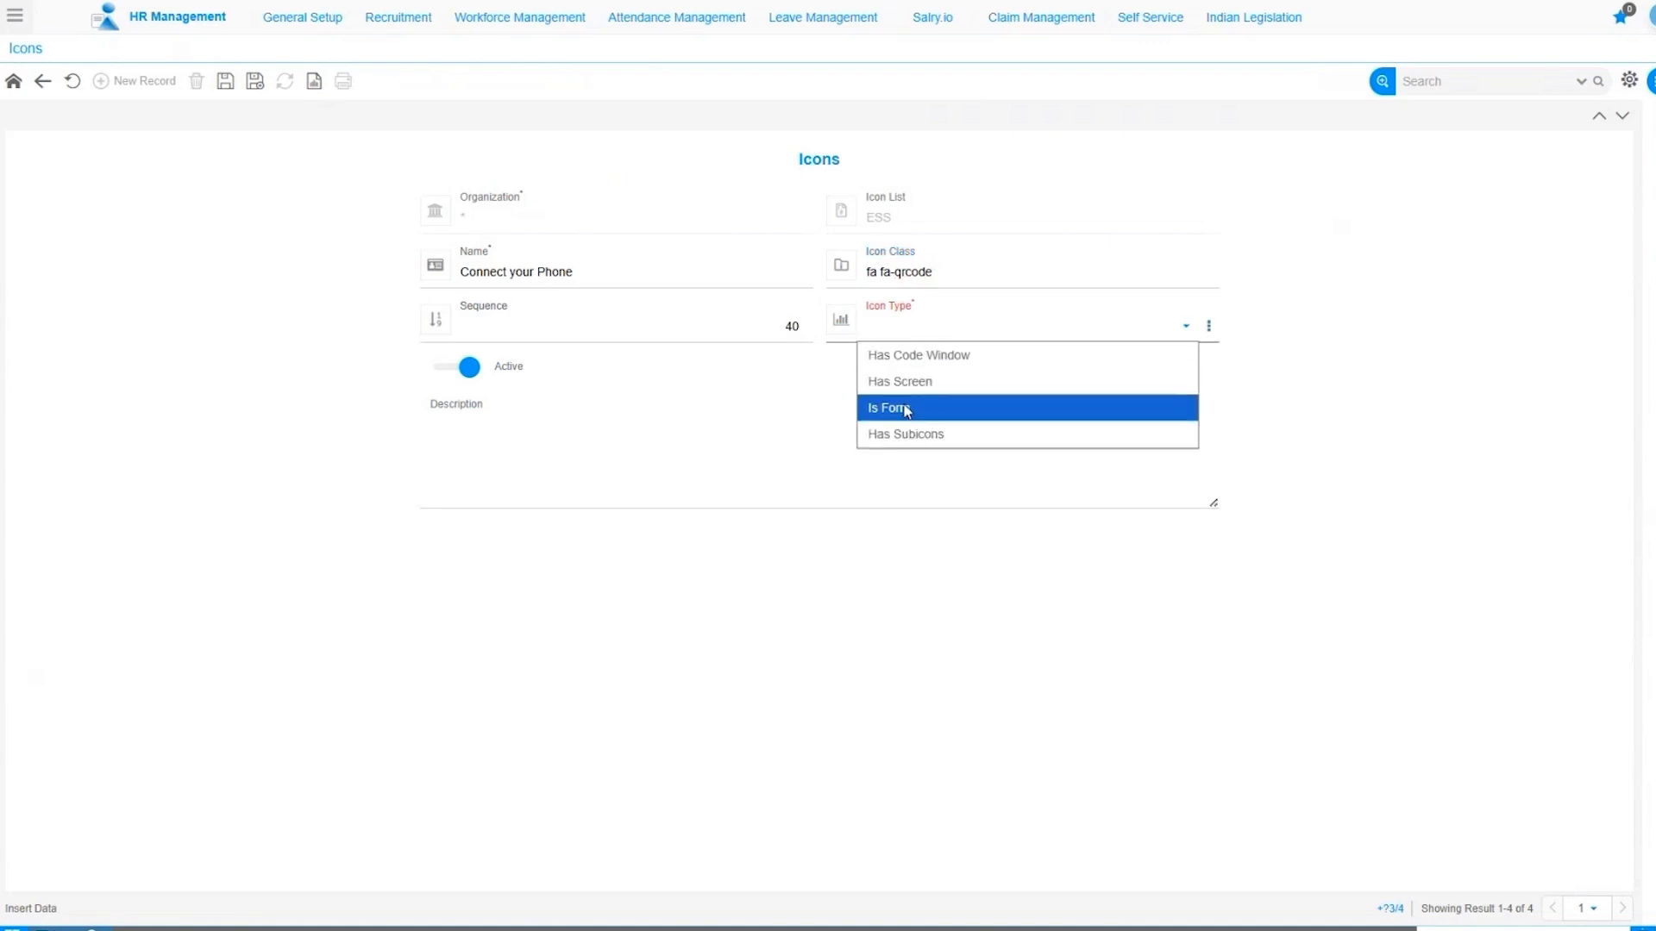
{"action": "left_click", "coordinate": [905, 409]}
{"action": "left_click", "coordinate": [905, 326]}
{"action": "left_click", "coordinate": [890, 410]}
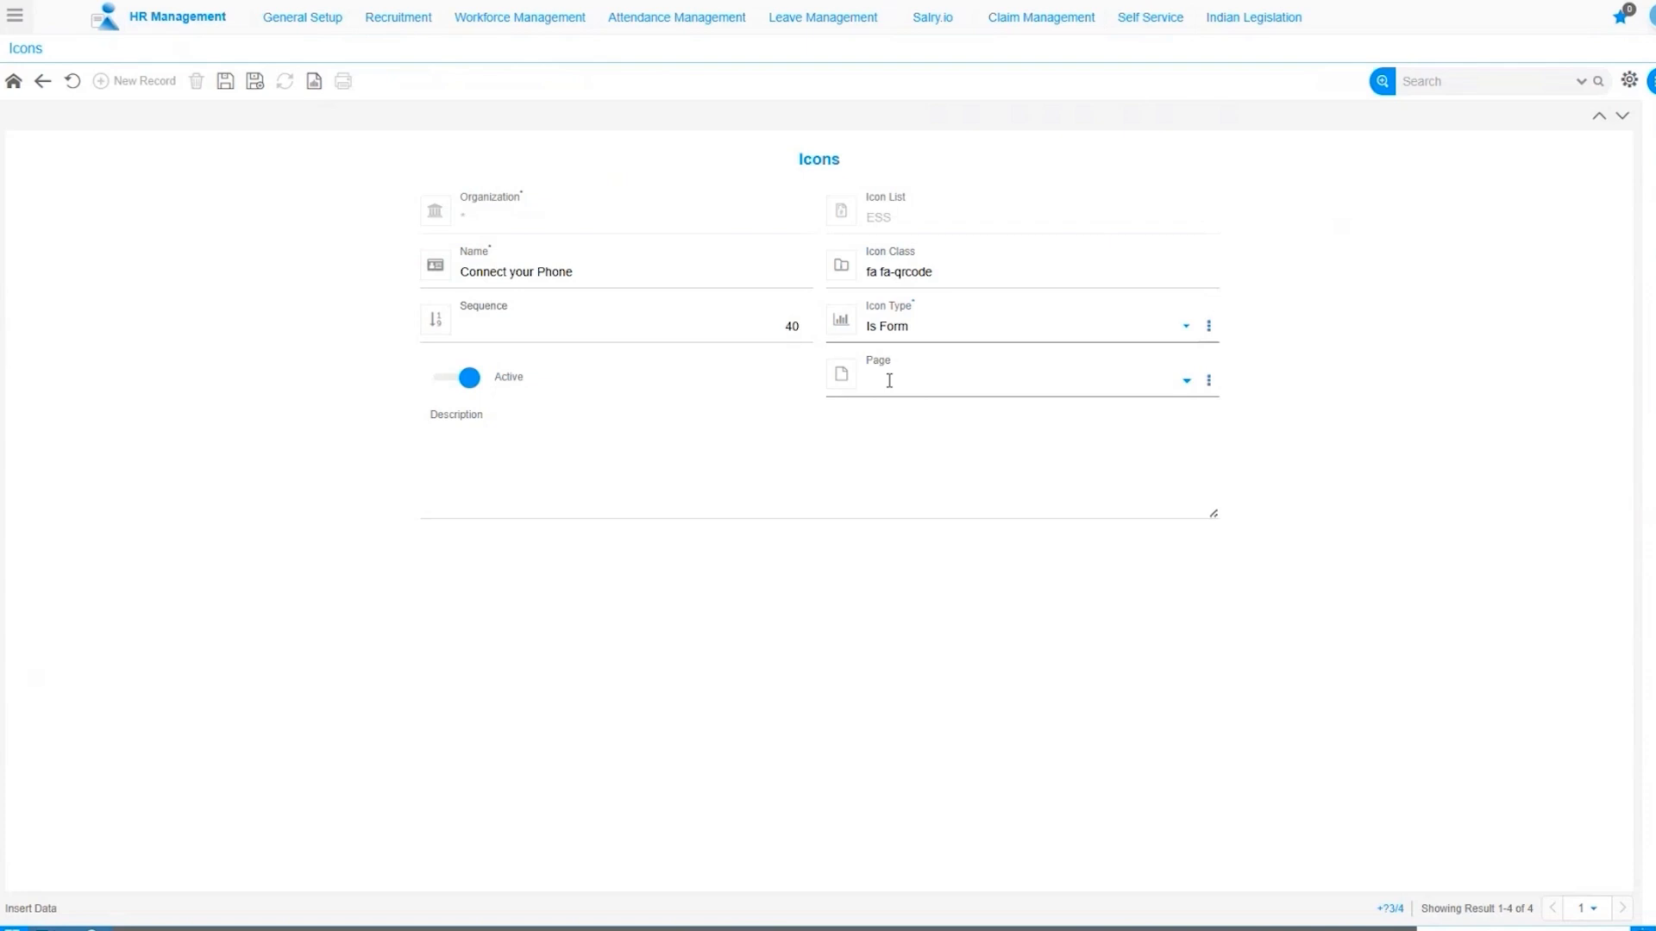
{"action": "left_click", "coordinate": [889, 380]}
{"action": "type", "text": "VA074"}
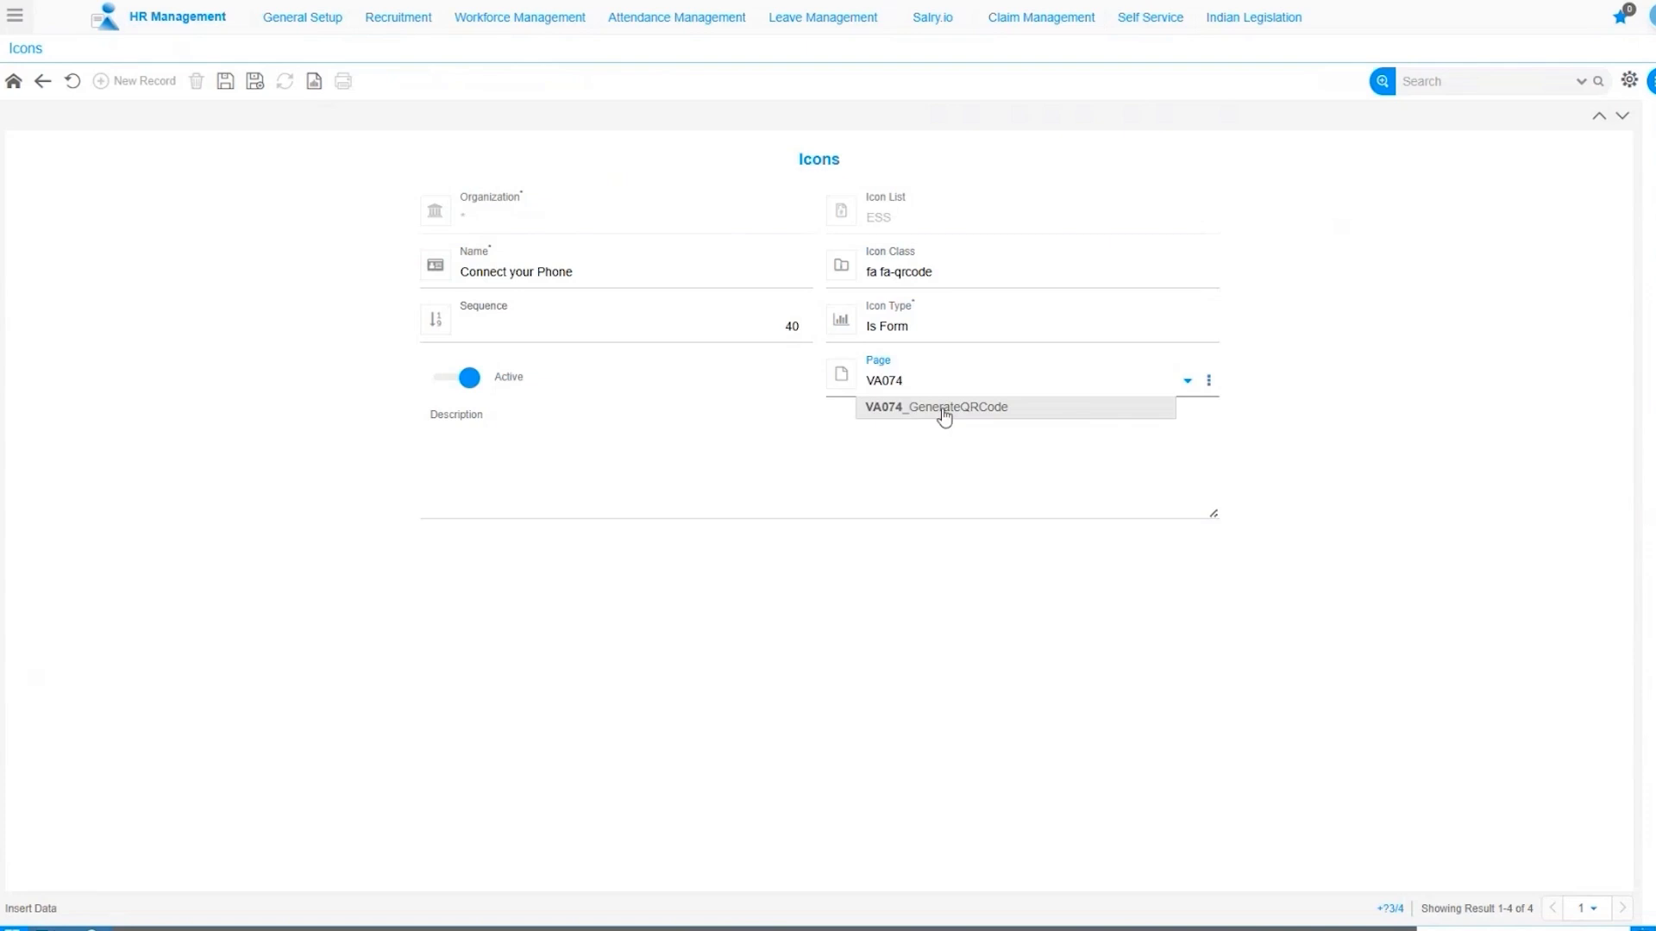
{"action": "left_click_drag", "start_coordinate": [923, 383], "coordinate": [784, 376]}
{"action": "key", "text": "BackSpace"}
{"action": "key", "text": "Return"}
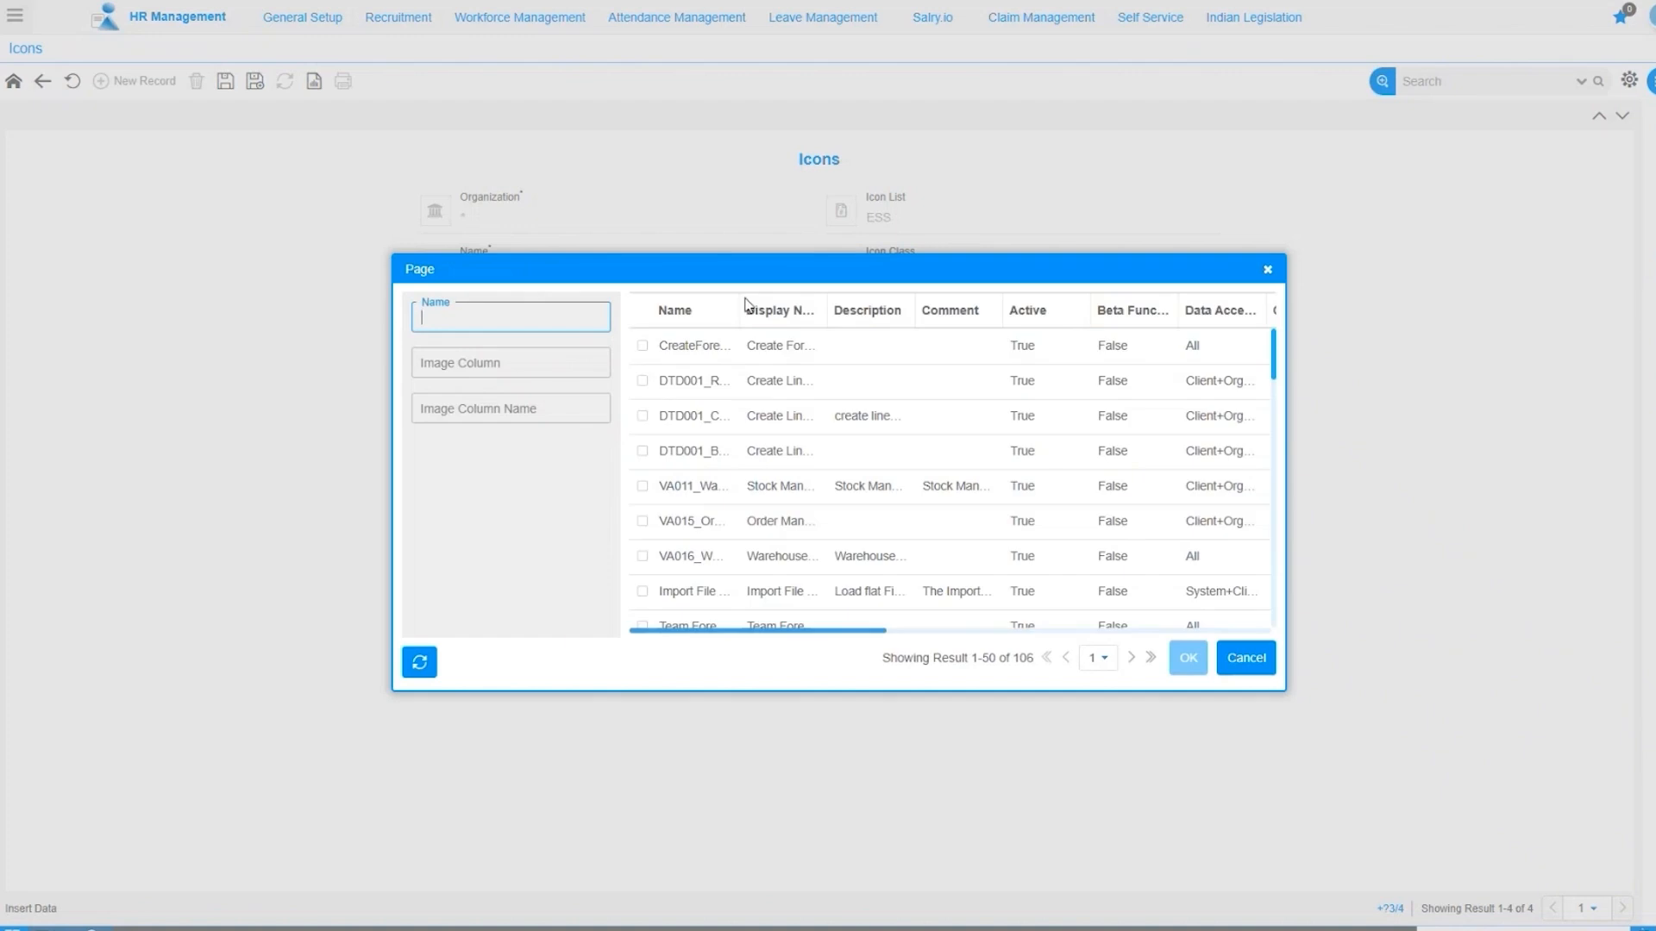
Assign page VA074_GenerateQRCode to the Connect your Phone icon and save it.
{"action": "type", "text": "VA07"}
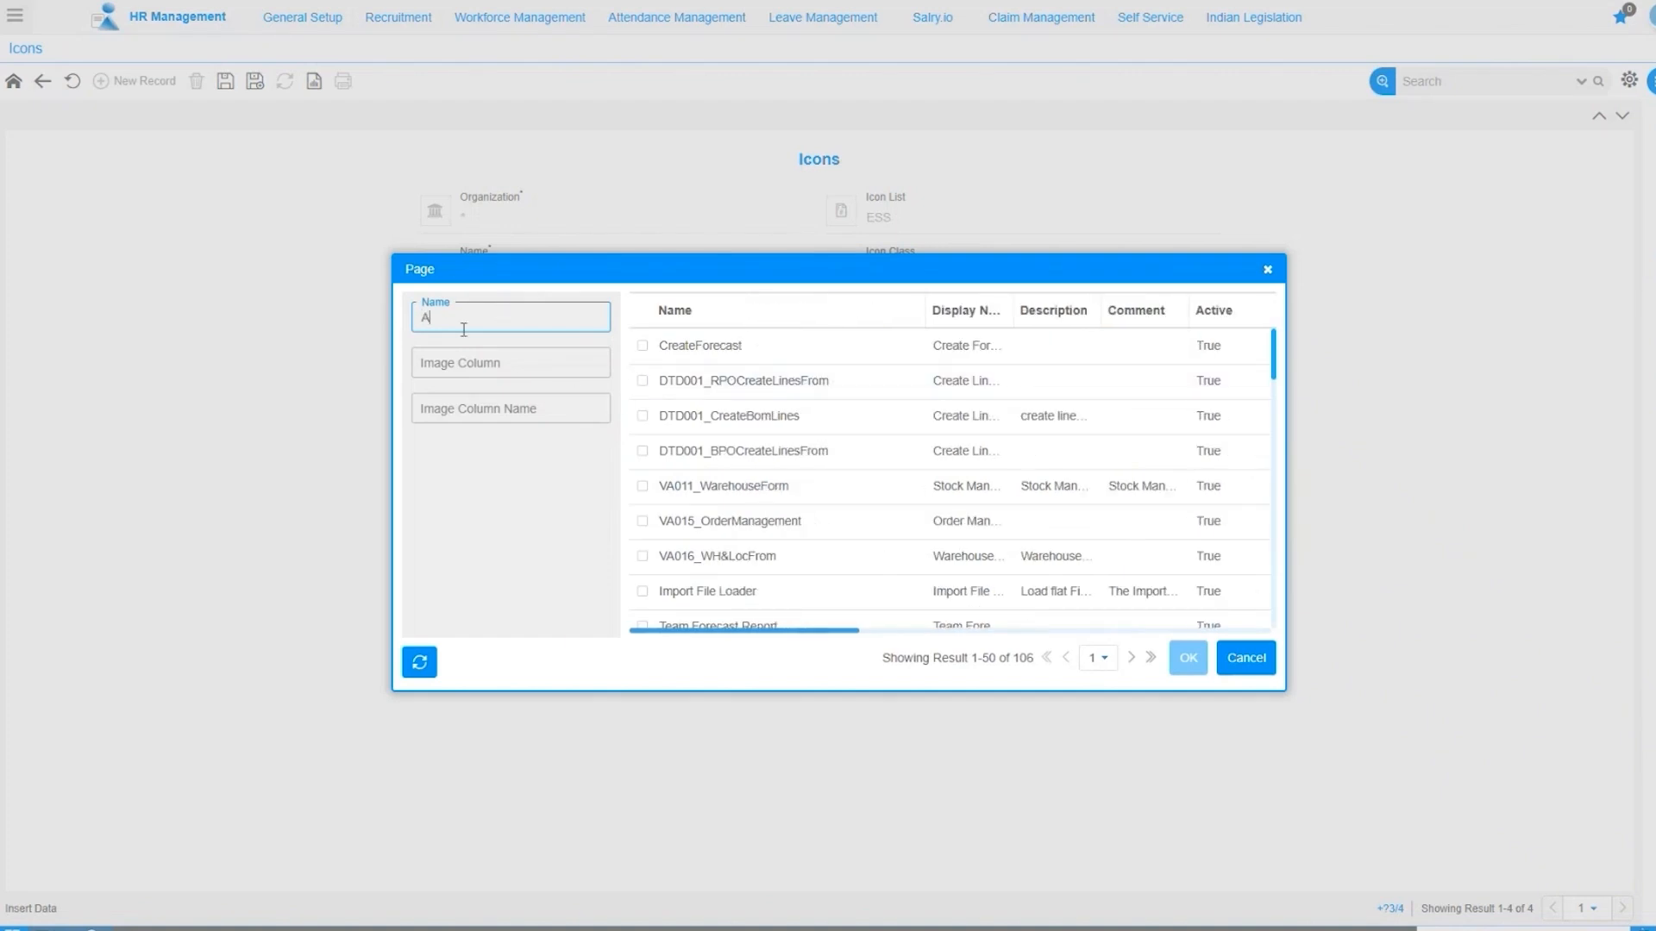
{"action": "type", "text": "4_"}
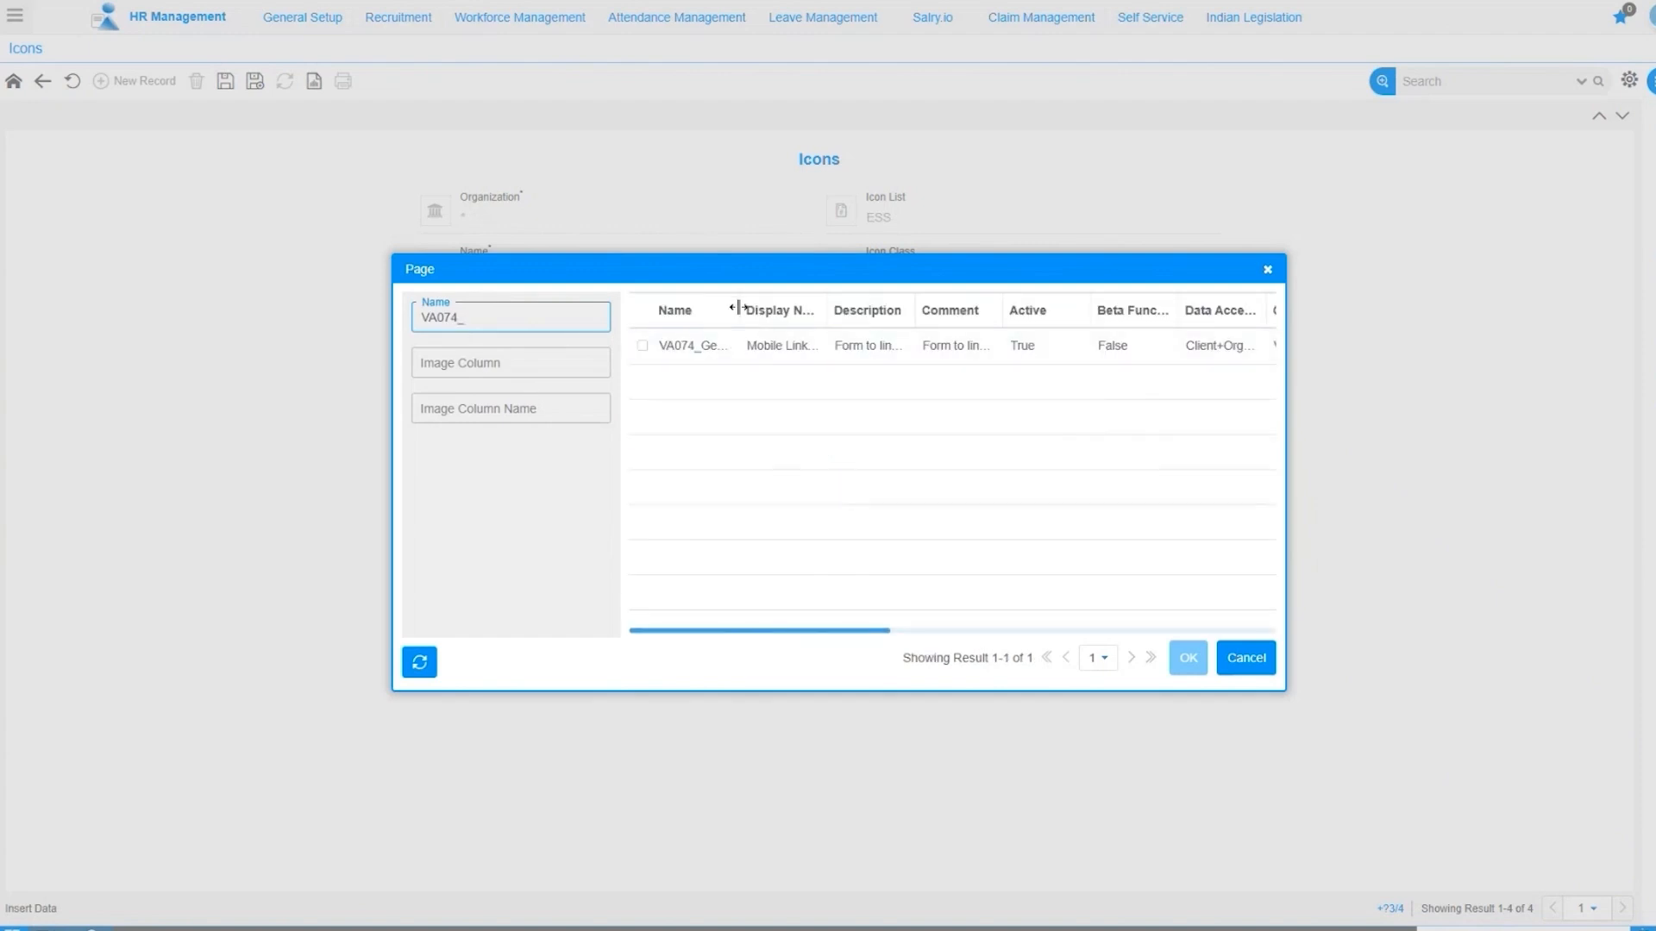
{"action": "left_click", "coordinate": [644, 347]}
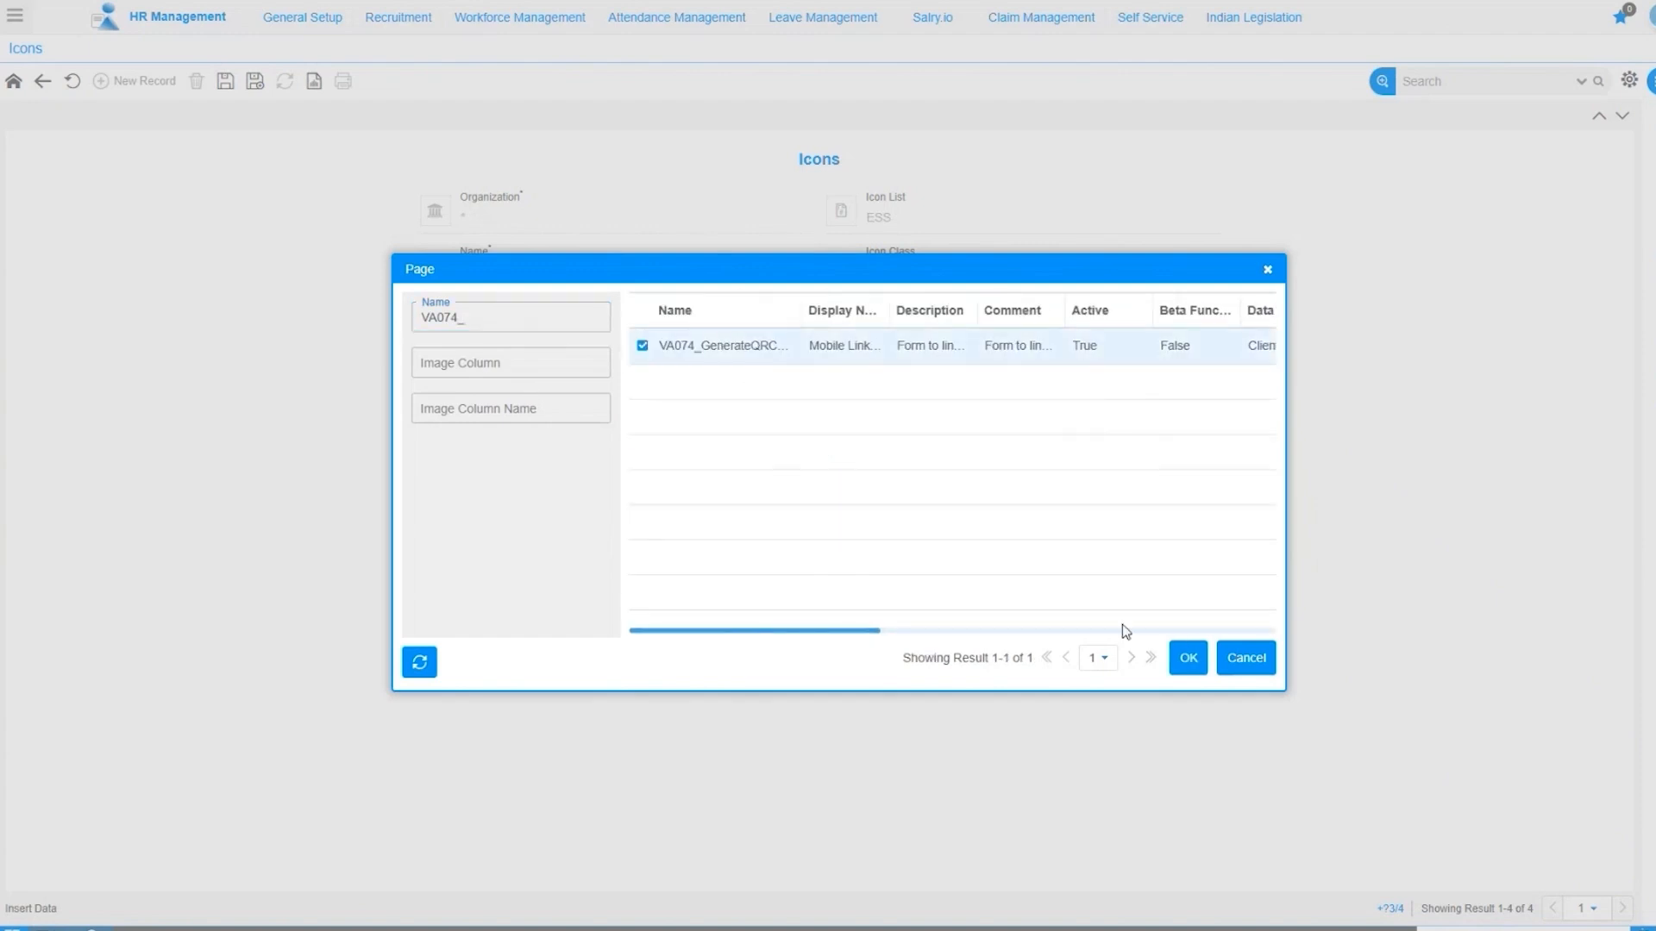
{"action": "left_click", "coordinate": [1186, 659]}
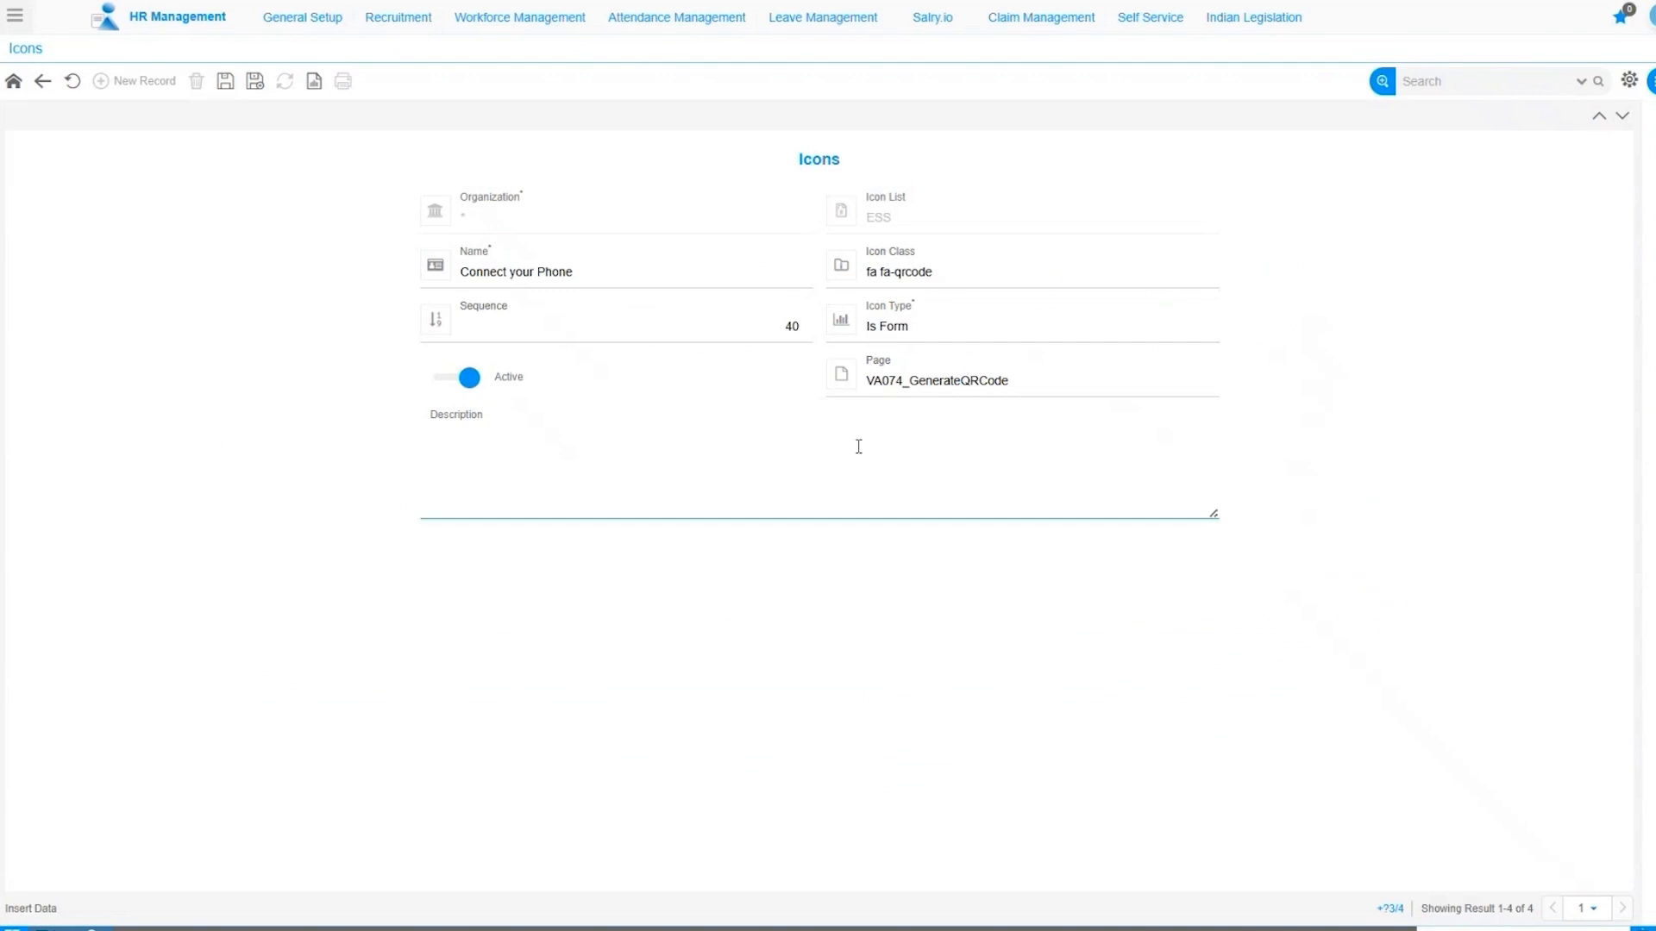
{"action": "left_click", "coordinate": [620, 323]}
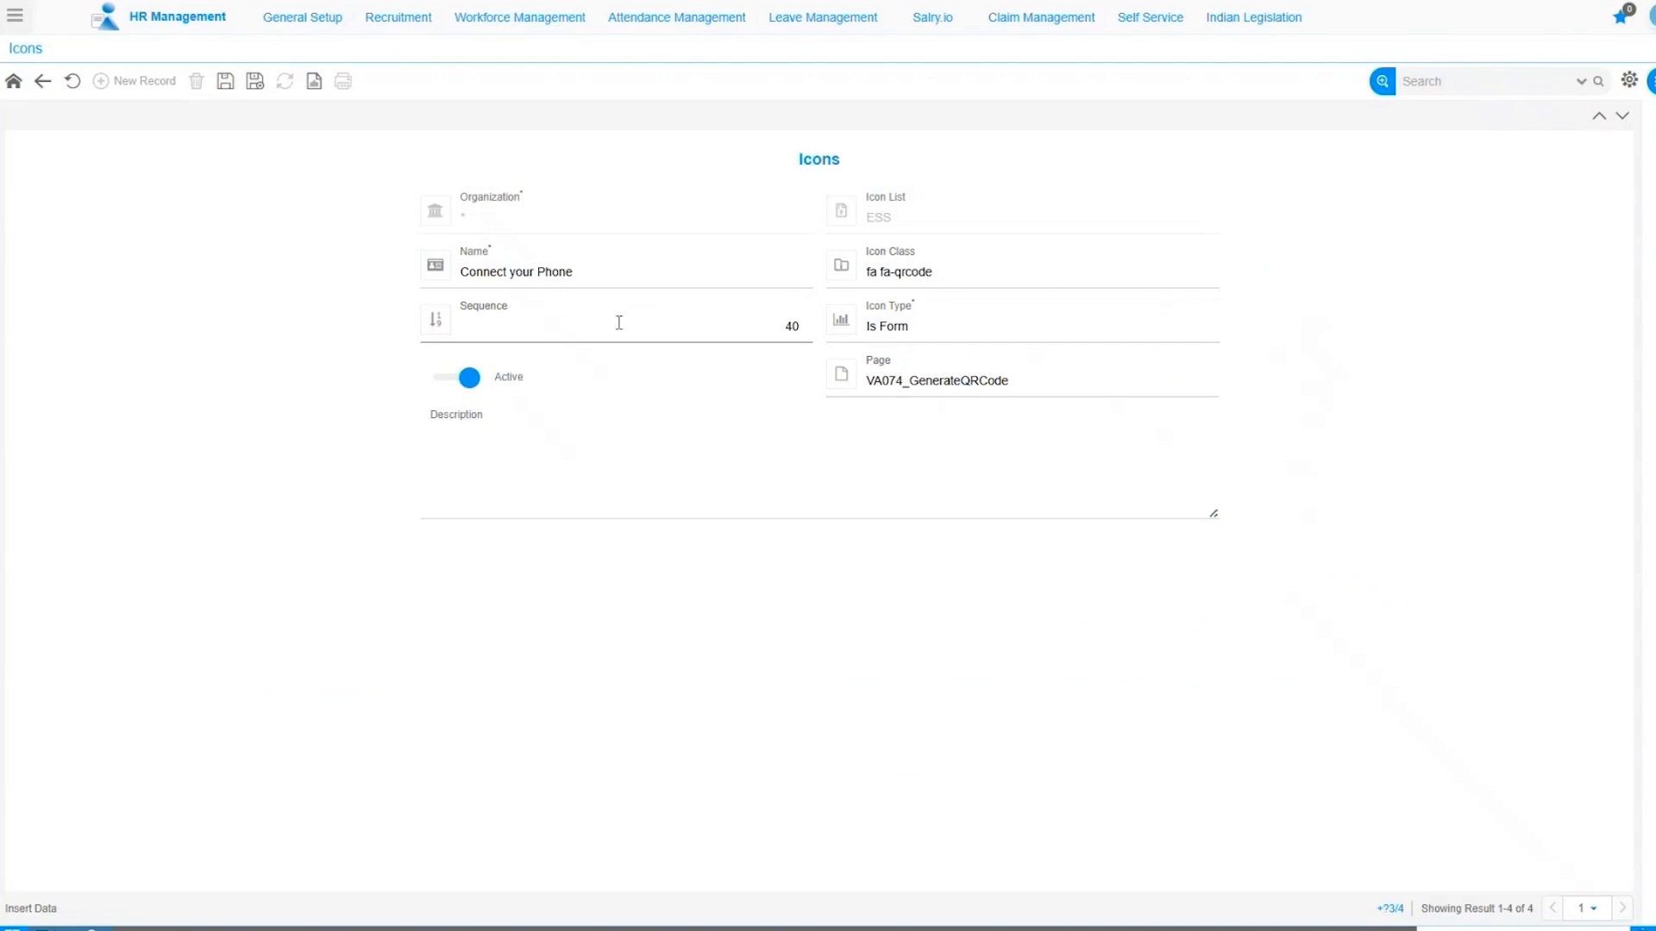
{"action": "left_click", "coordinate": [225, 81]}
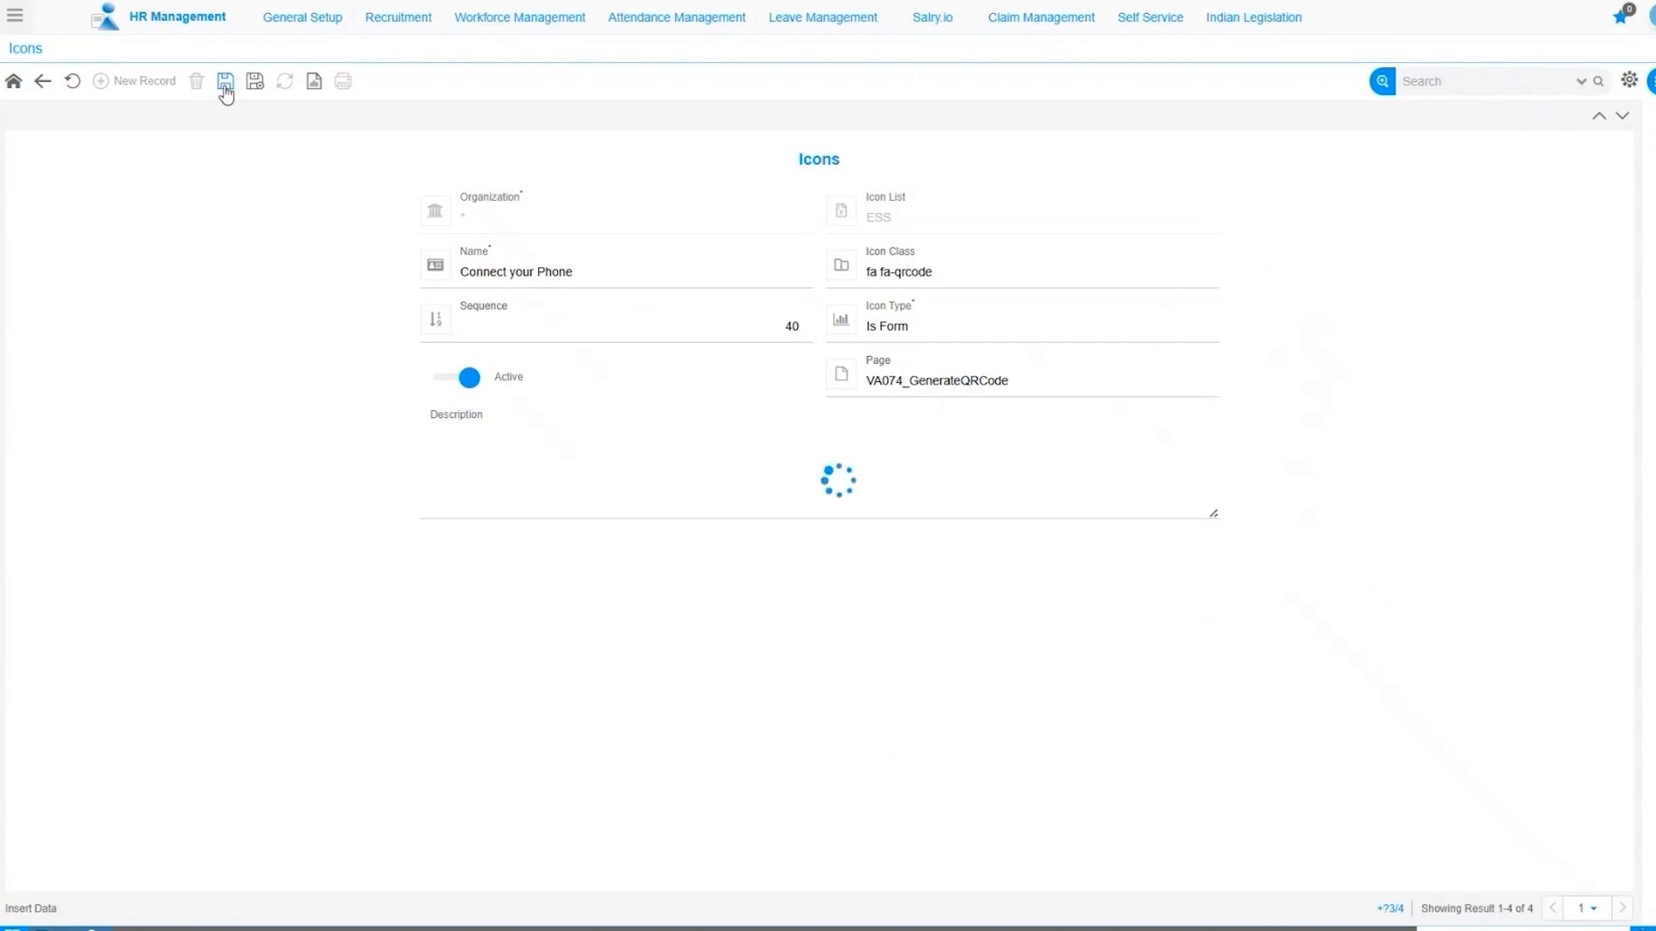
Return to the ESS icons sorted by Sequence and launch Connect your Phone's Mobile Linking QR page.
{"action": "left_click", "coordinate": [43, 82]}
{"action": "left_click", "coordinate": [93, 152]}
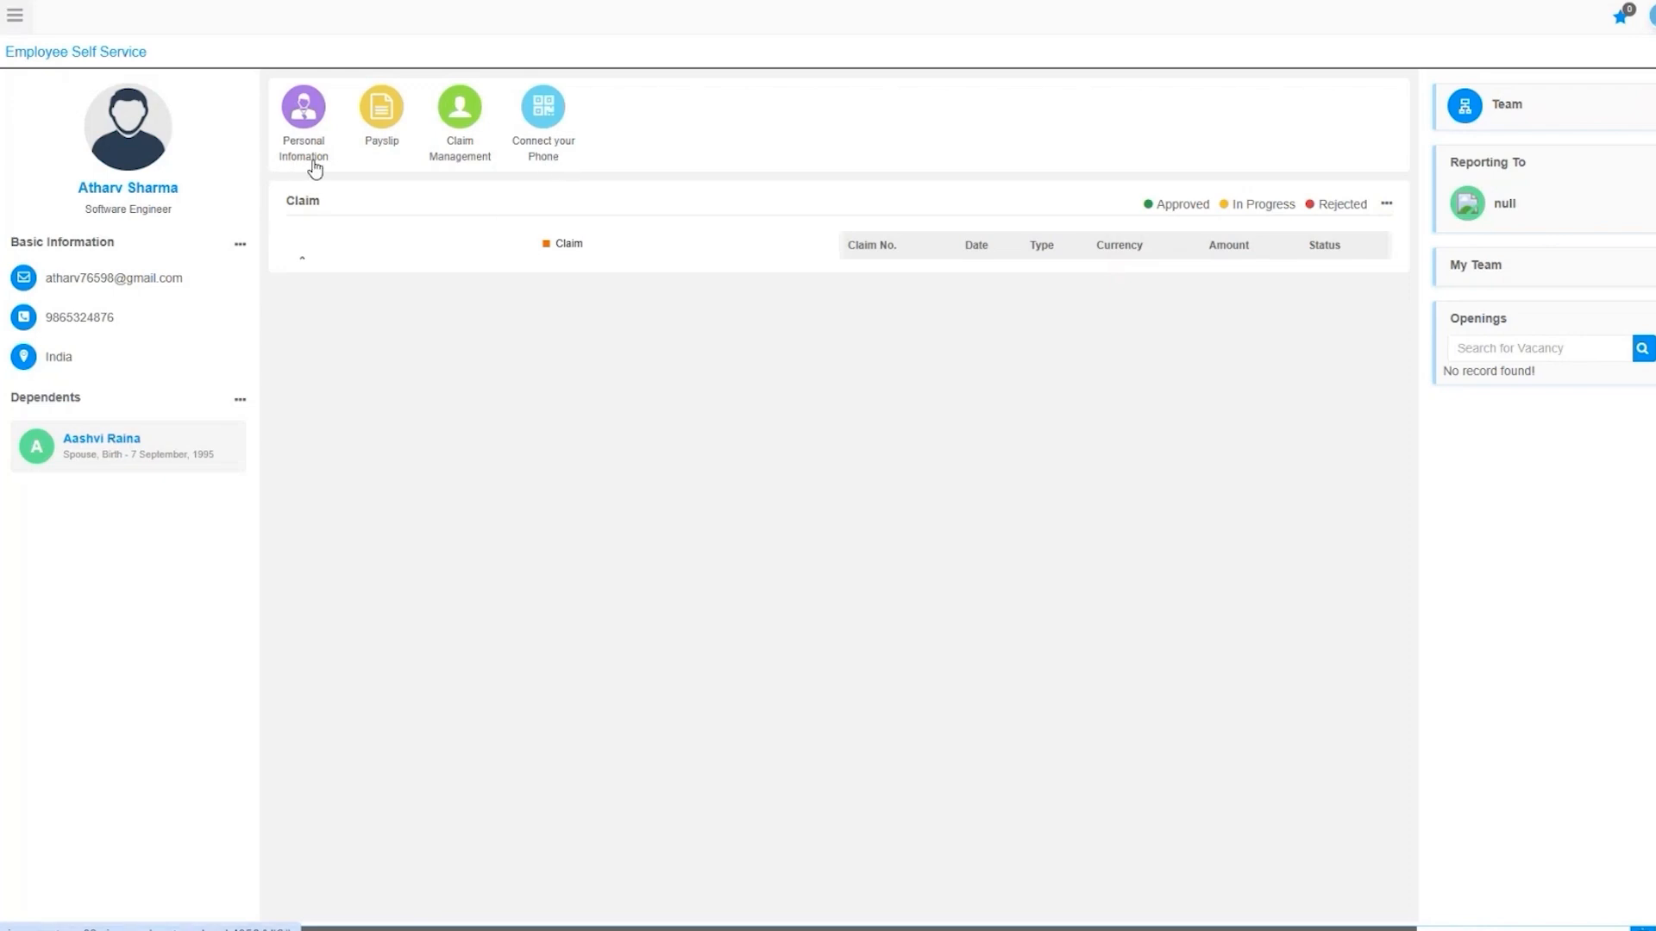
{"action": "left_click", "coordinate": [550, 131]}
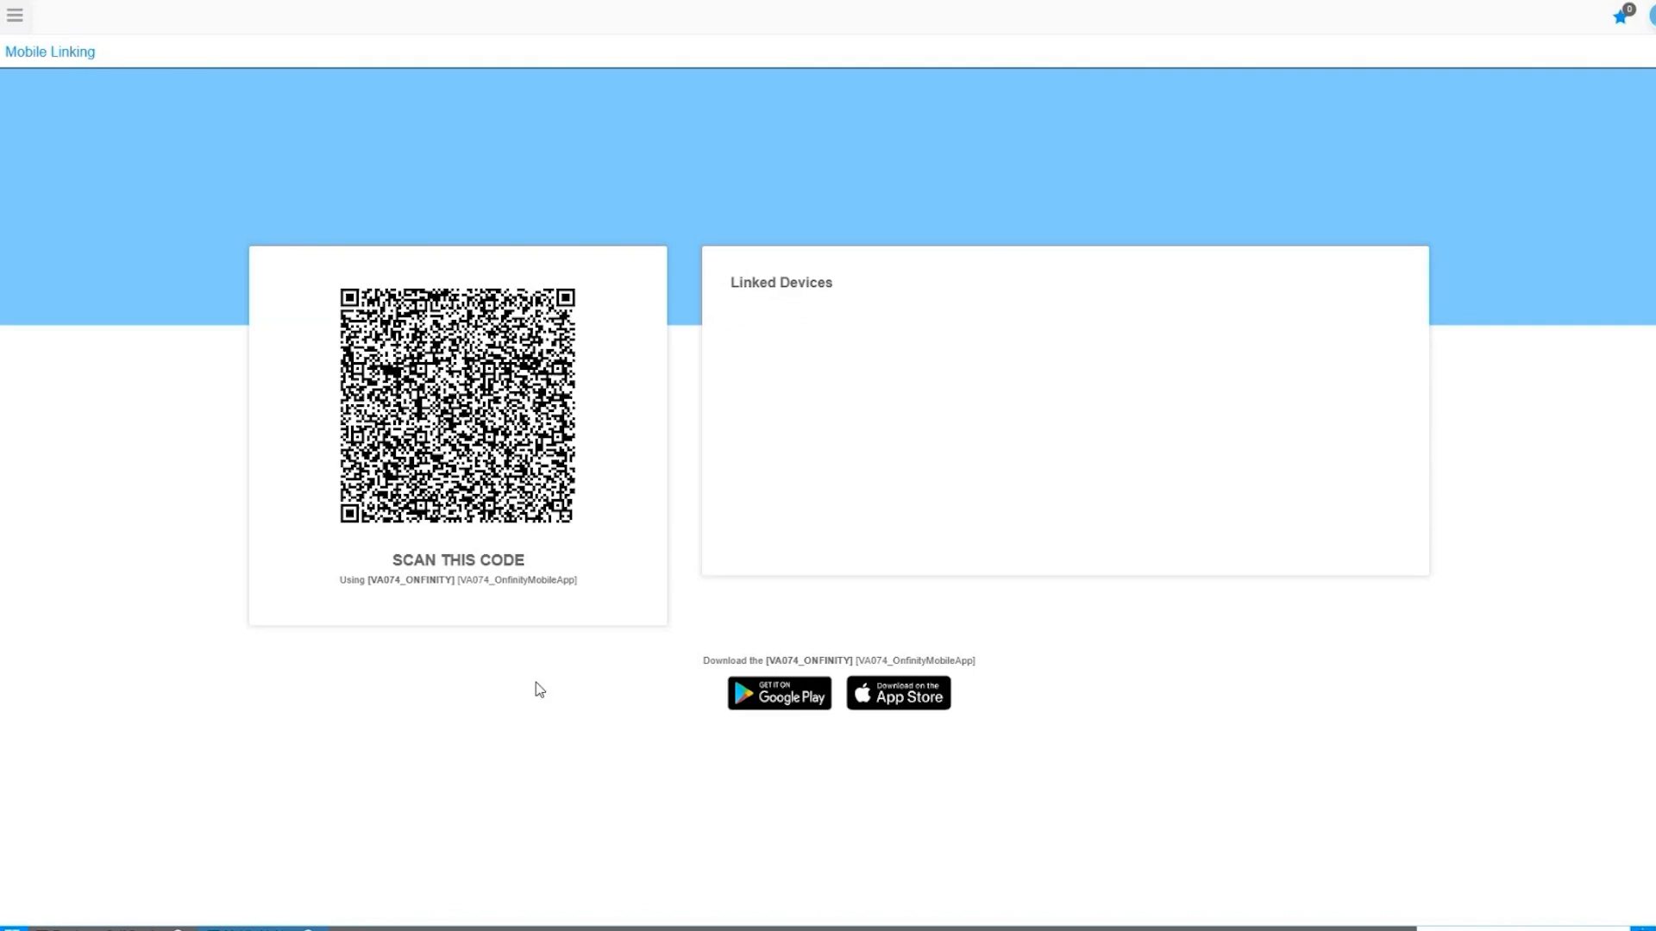